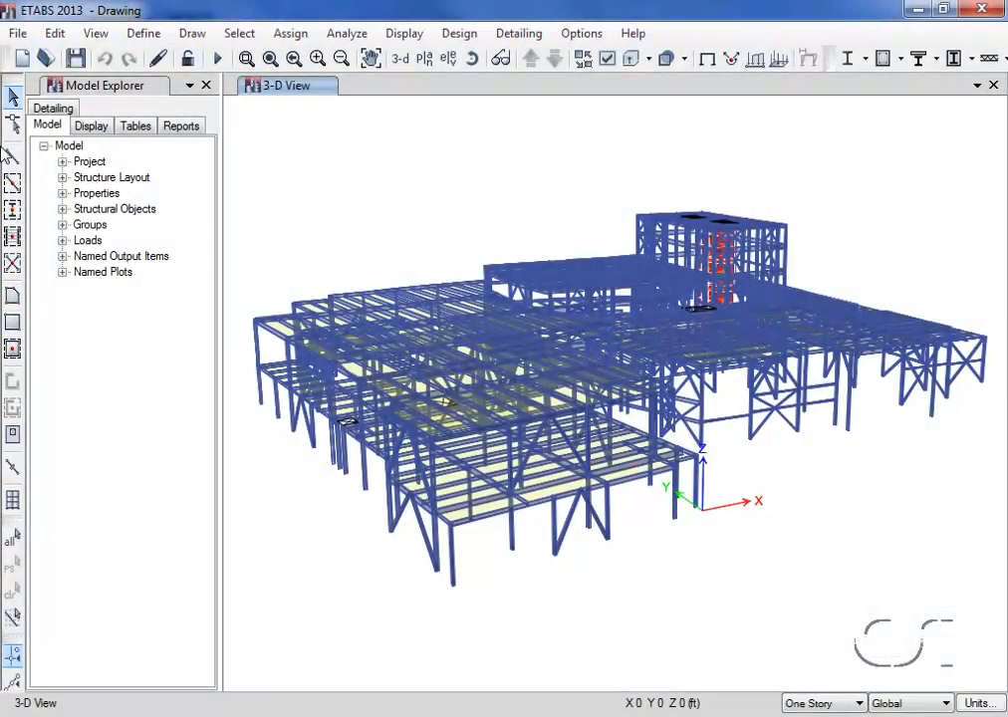
{"action": "left_click", "coordinate": [195, 34]}
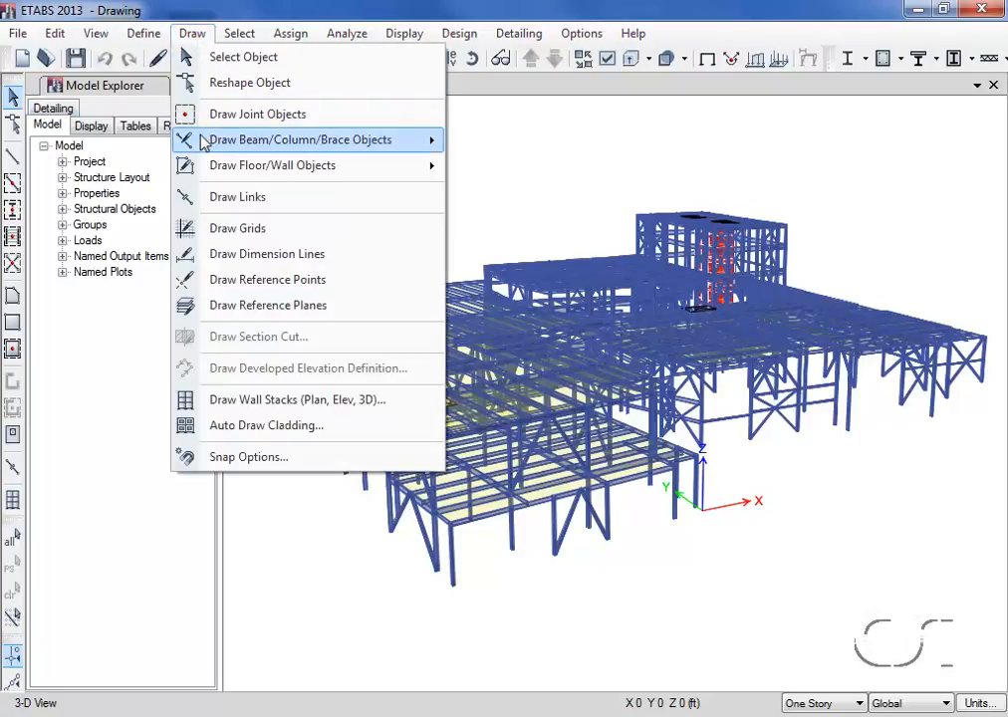
{"action": "mouse_move", "coordinate": [204, 142]}
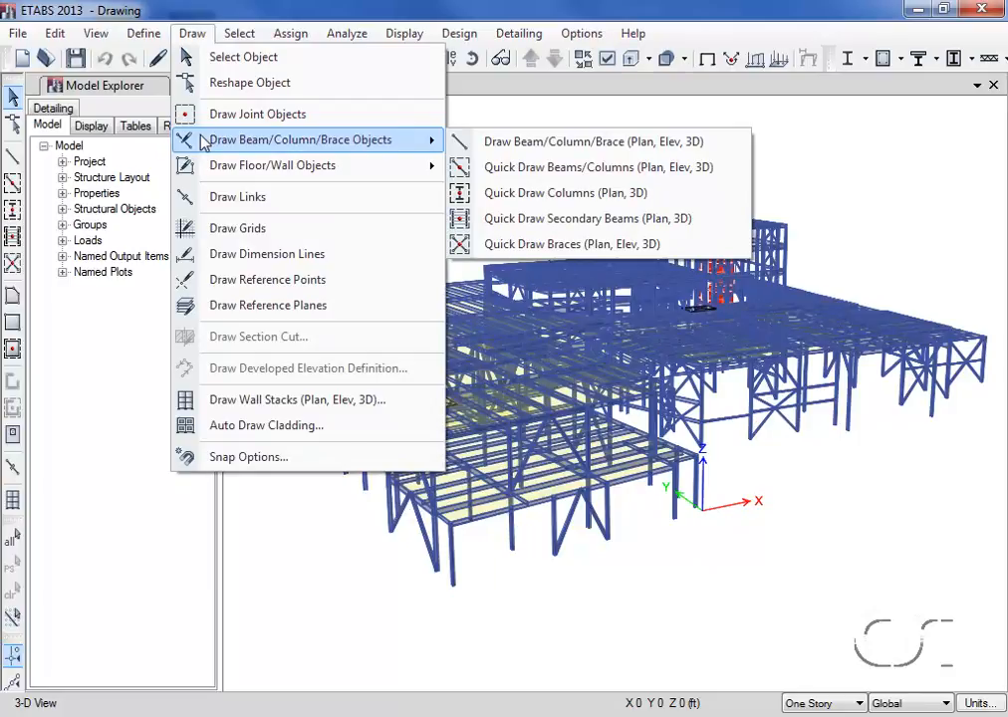
{"action": "mouse_move", "coordinate": [207, 167]}
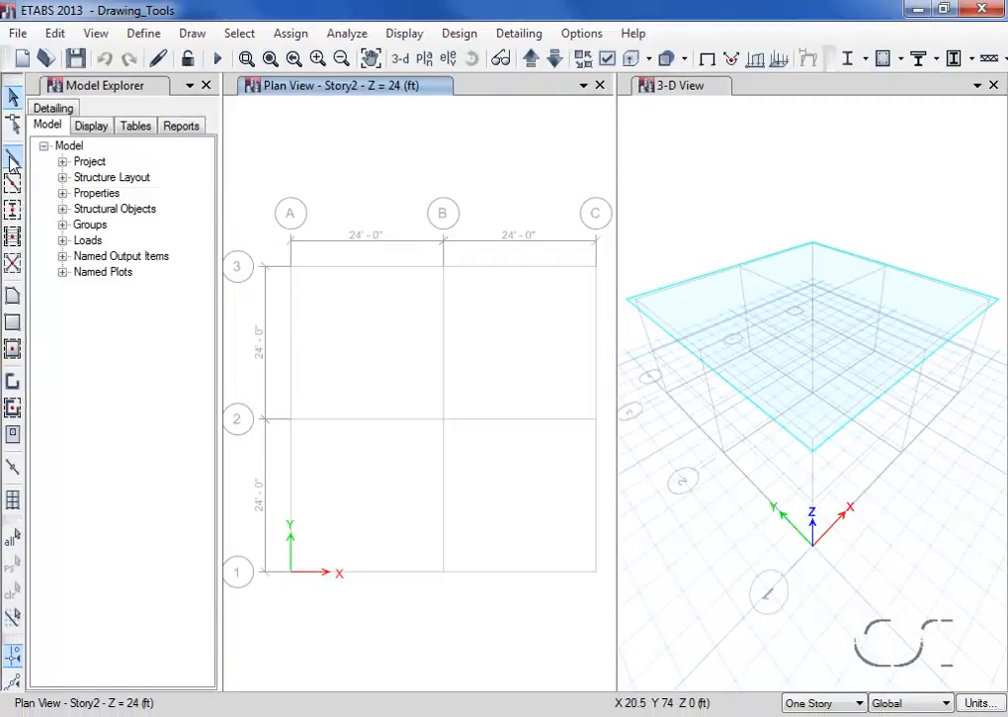
Step: Draw a straight frame beam with property A-LatBm along grid line 3 from grid A to grid B in the Story2 plan
{"action": "left_click", "coordinate": [12, 159]}
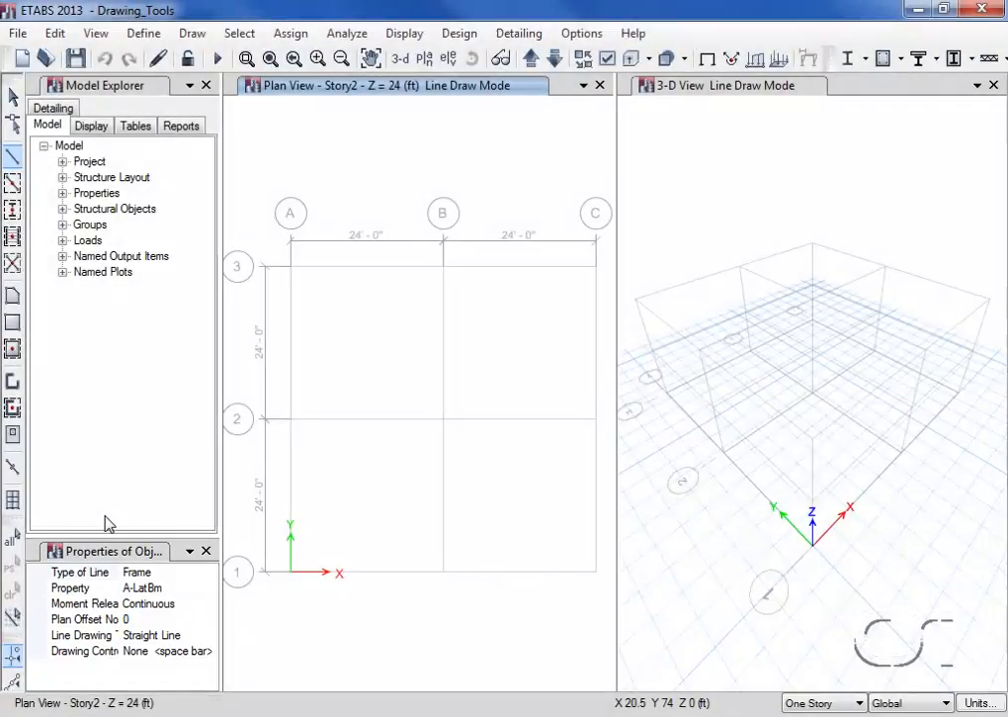
{"action": "left_click", "coordinate": [160, 589]}
{"action": "left_click", "coordinate": [210, 591]}
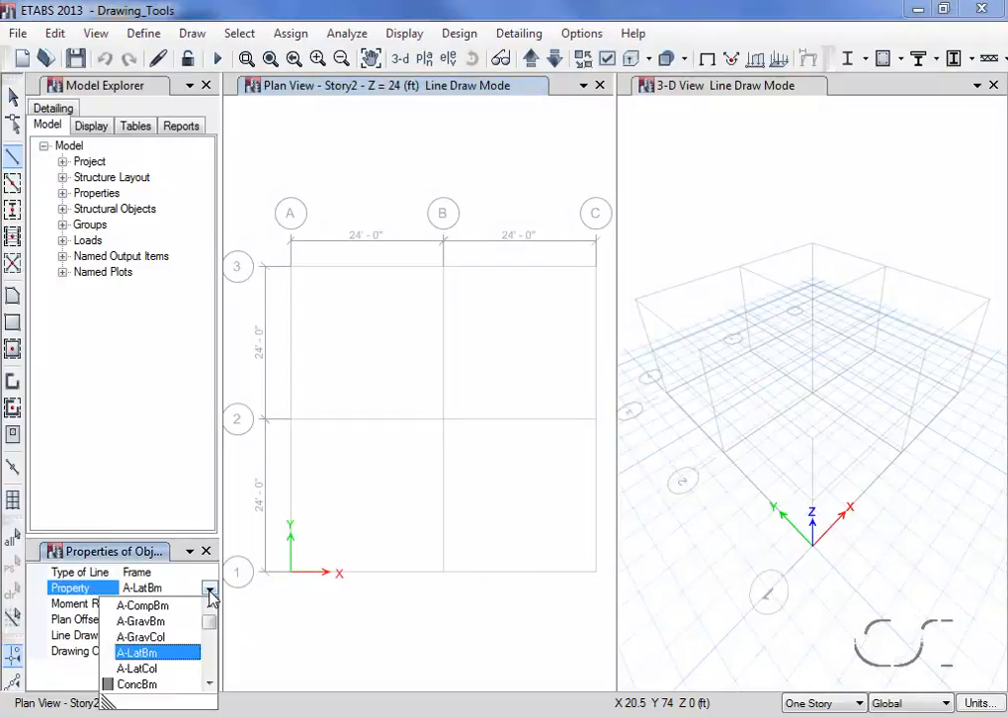
{"action": "left_click_drag", "start_coordinate": [212, 619], "coordinate": [210, 665]}
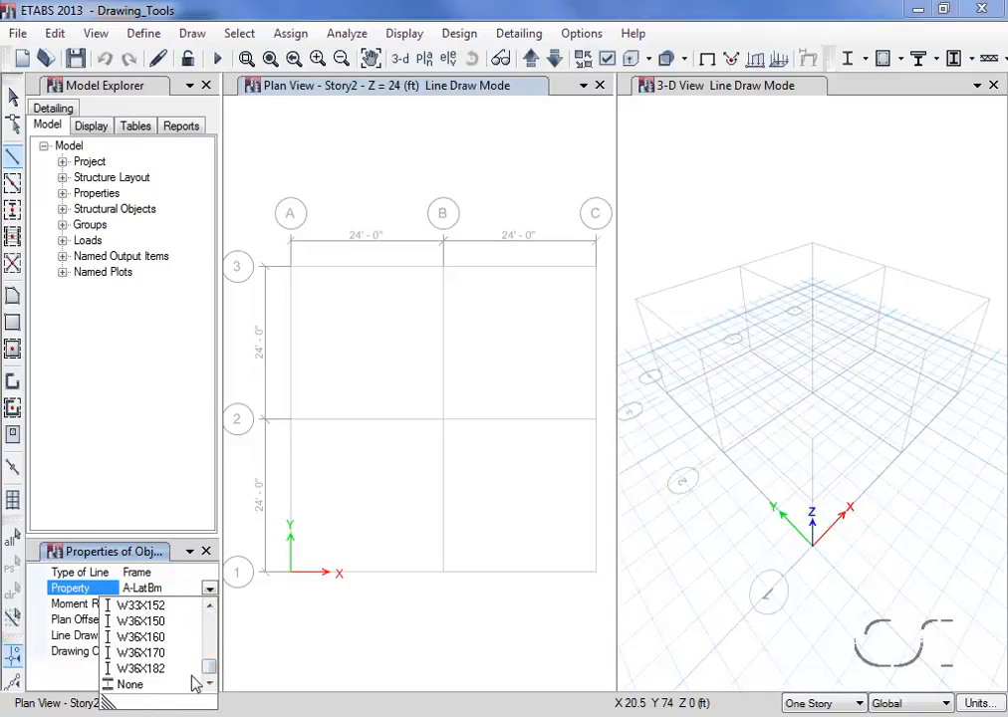
{"action": "left_click_drag", "start_coordinate": [210, 665], "coordinate": [217, 622]}
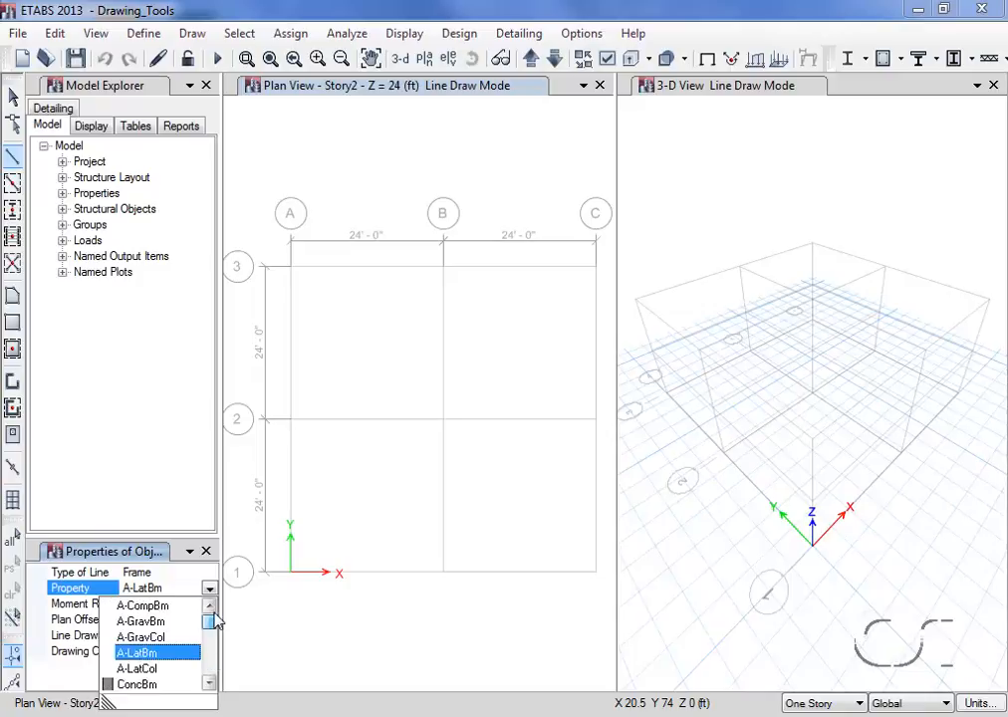
{"action": "left_click", "coordinate": [191, 654]}
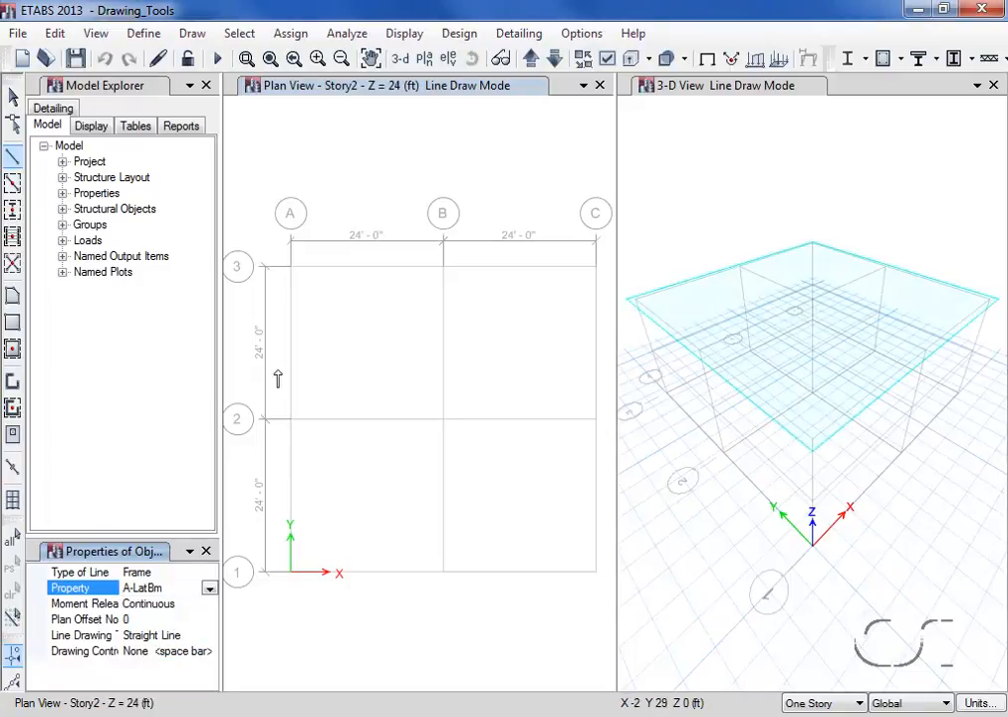
{"action": "left_click", "coordinate": [292, 271]}
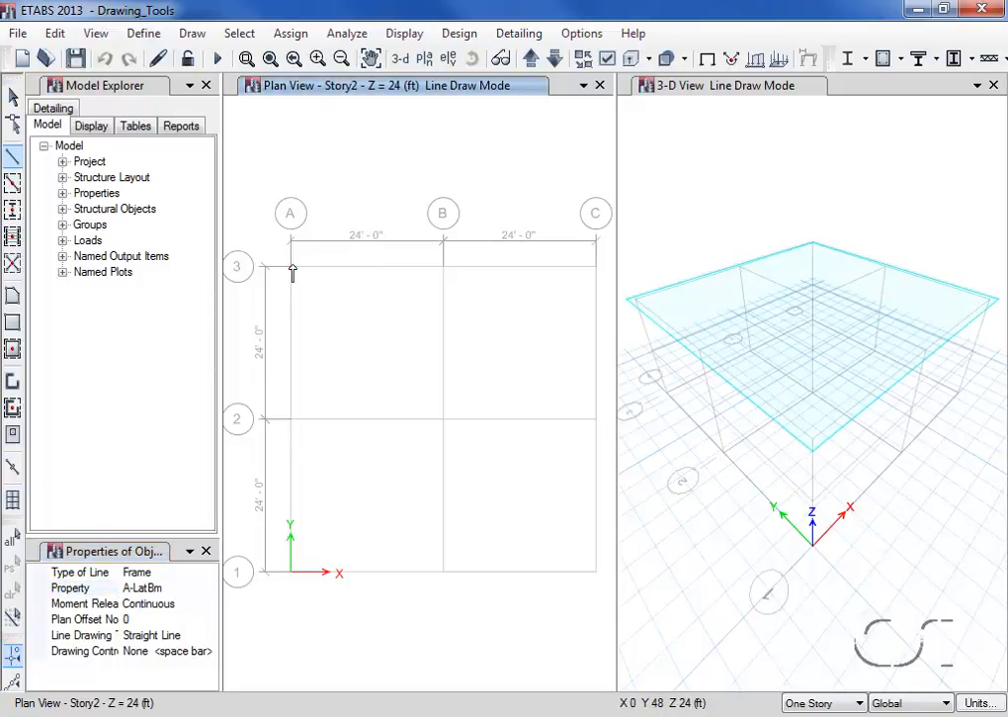
{"action": "left_click", "coordinate": [445, 268]}
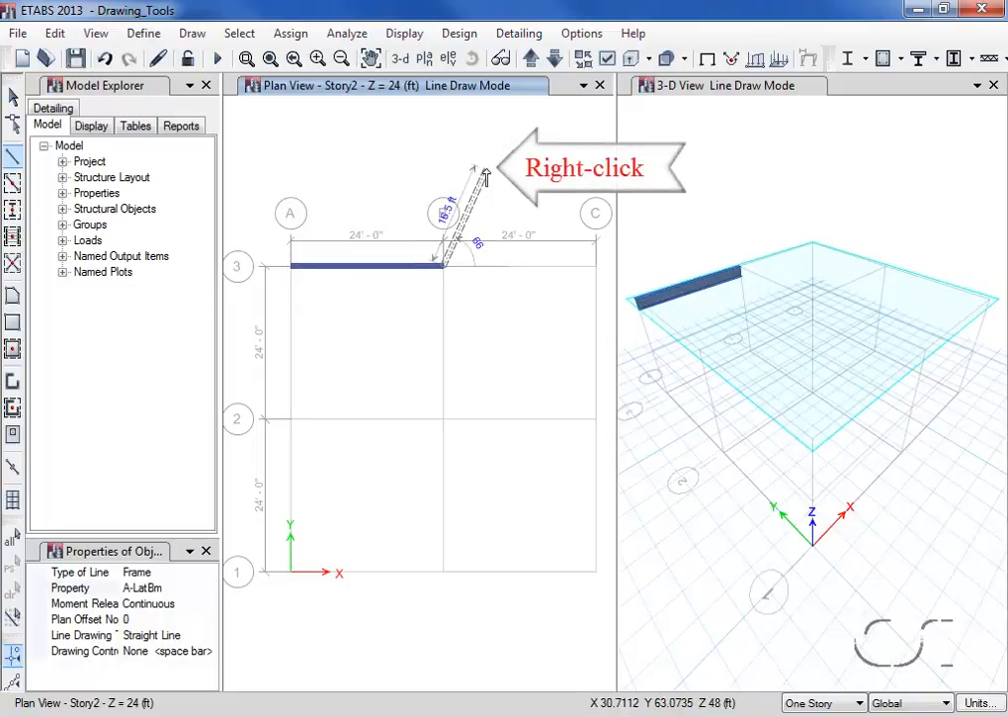
{"action": "right_click", "coordinate": [486, 176]}
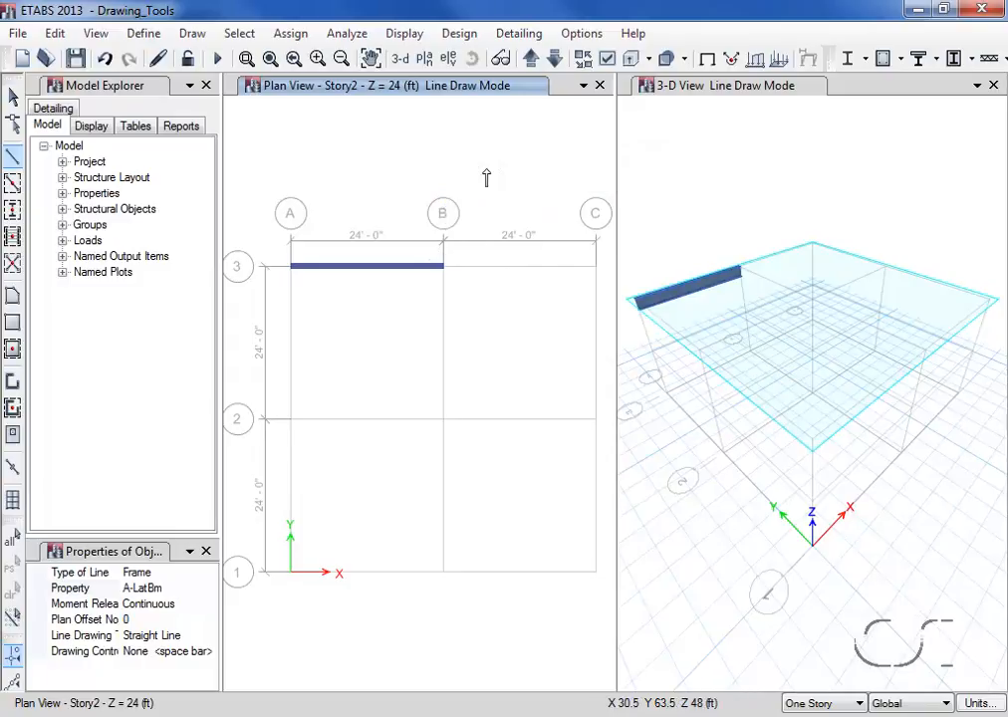
Step: Draw an inclined beam about 14.5 ft long inside the bay between grids A–B and 2–3, keeping the drawing control at None
{"action": "left_click", "coordinate": [331, 314]}
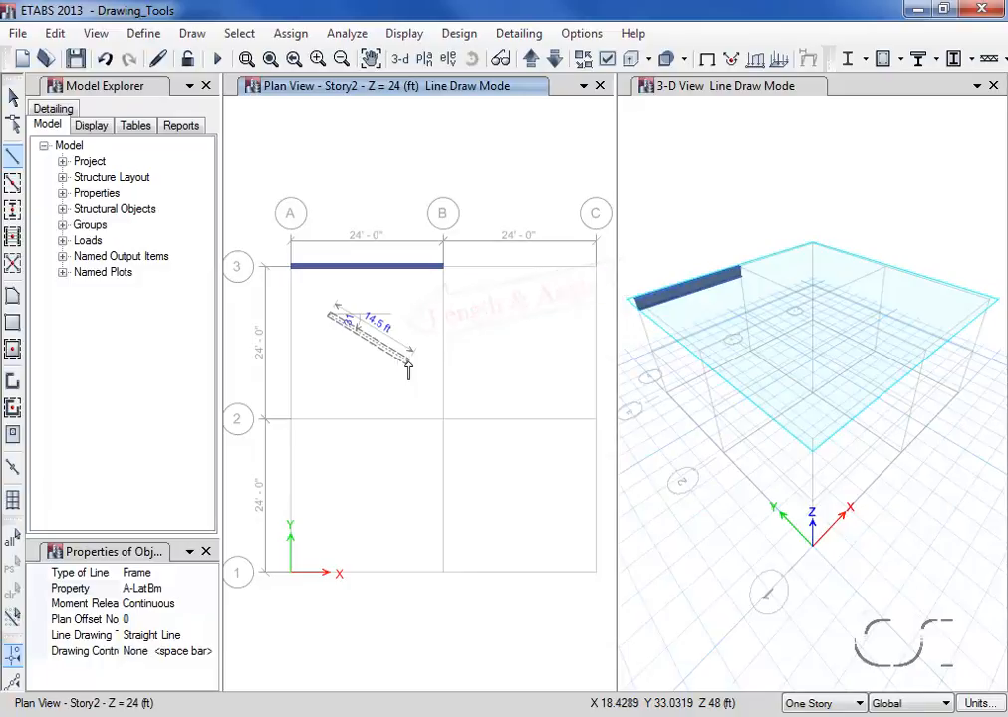
{"action": "left_click", "coordinate": [407, 365]}
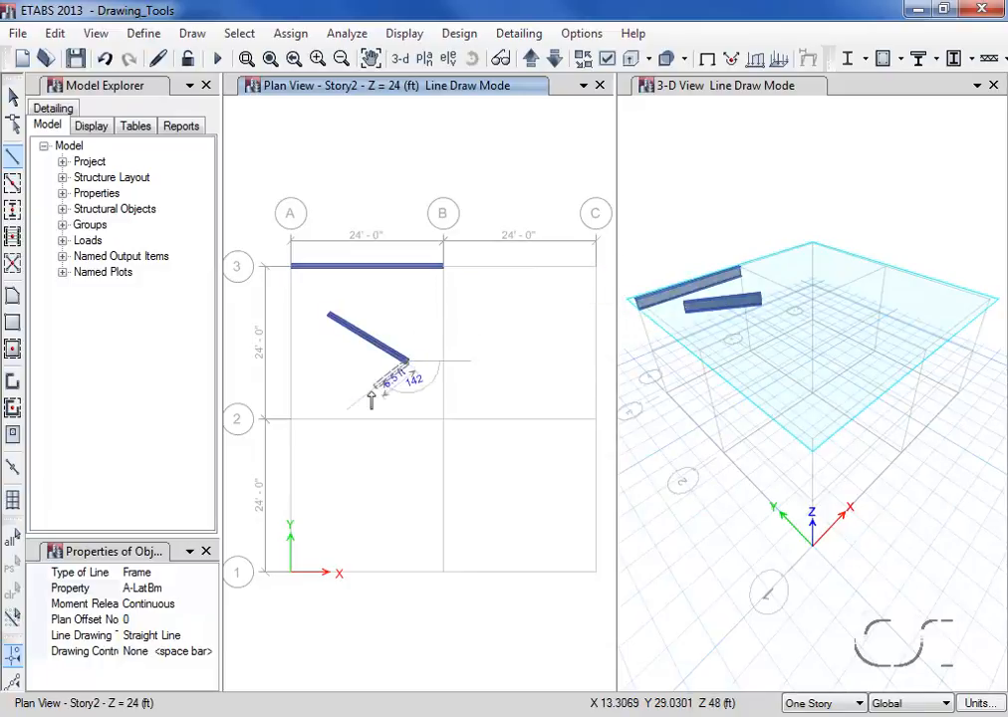
{"action": "left_click", "coordinate": [189, 650]}
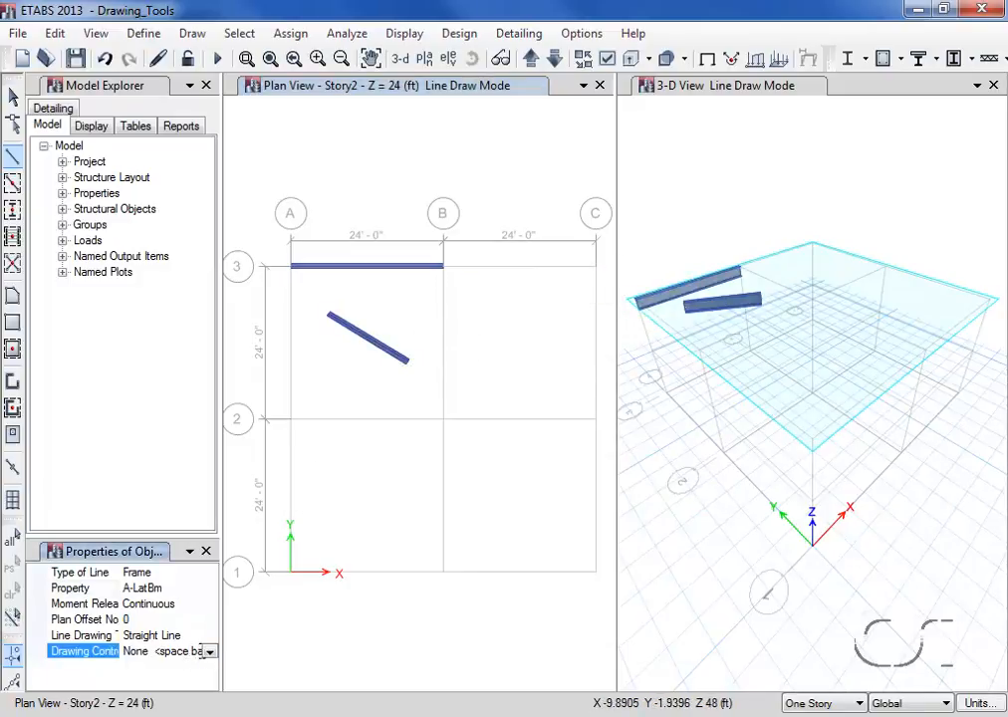
{"action": "left_click", "coordinate": [210, 651]}
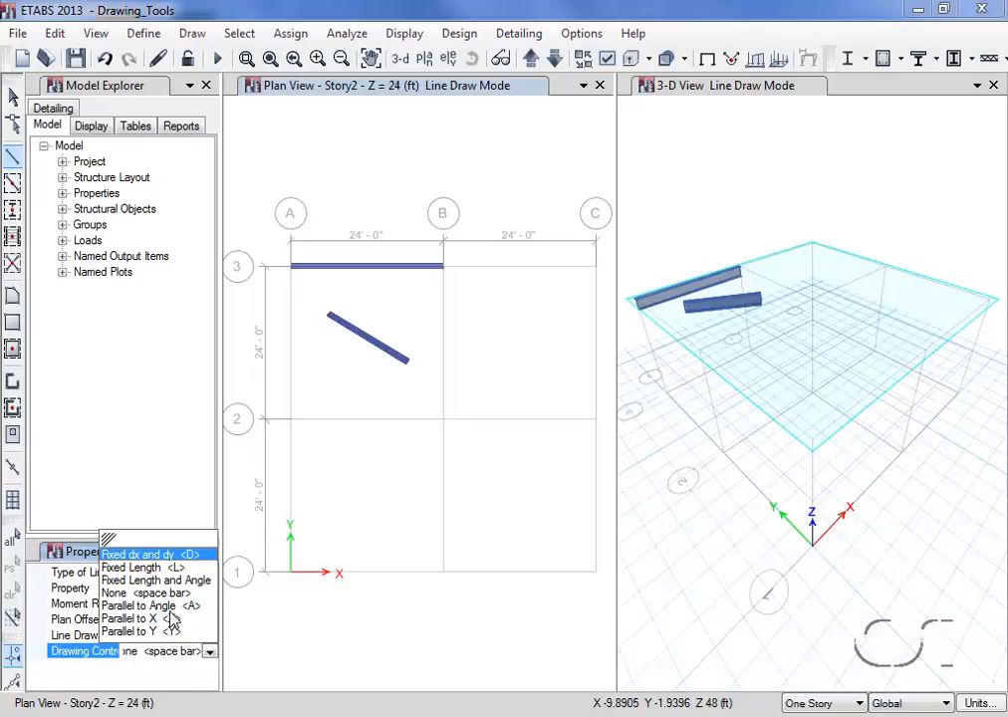
{"action": "left_click", "coordinate": [167, 595]}
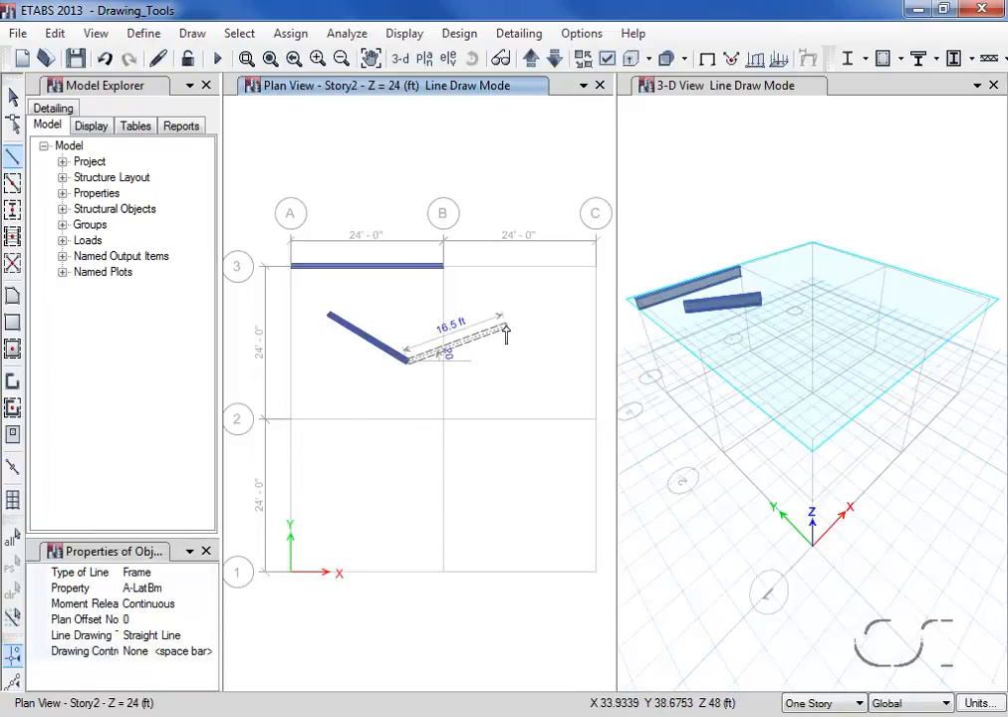
Step: Continue from the inclined beam's end with a beam about 8.5 ft long parallel to X and one about 8.5 ft long parallel to Y
{"action": "key", "text": "x"}
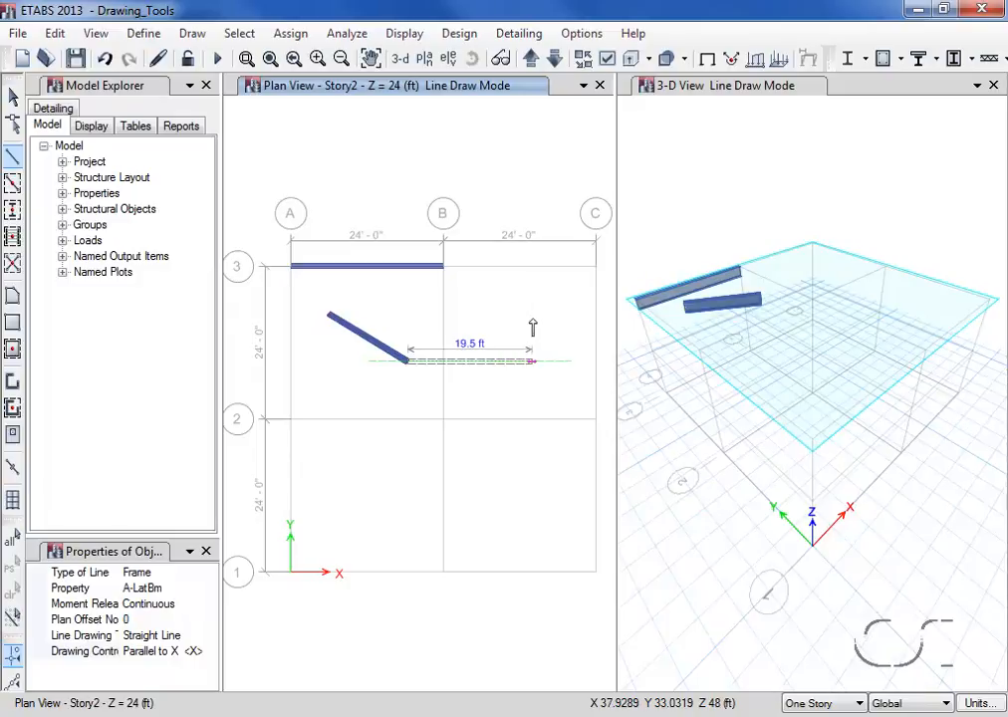
{"action": "left_click", "coordinate": [462, 332]}
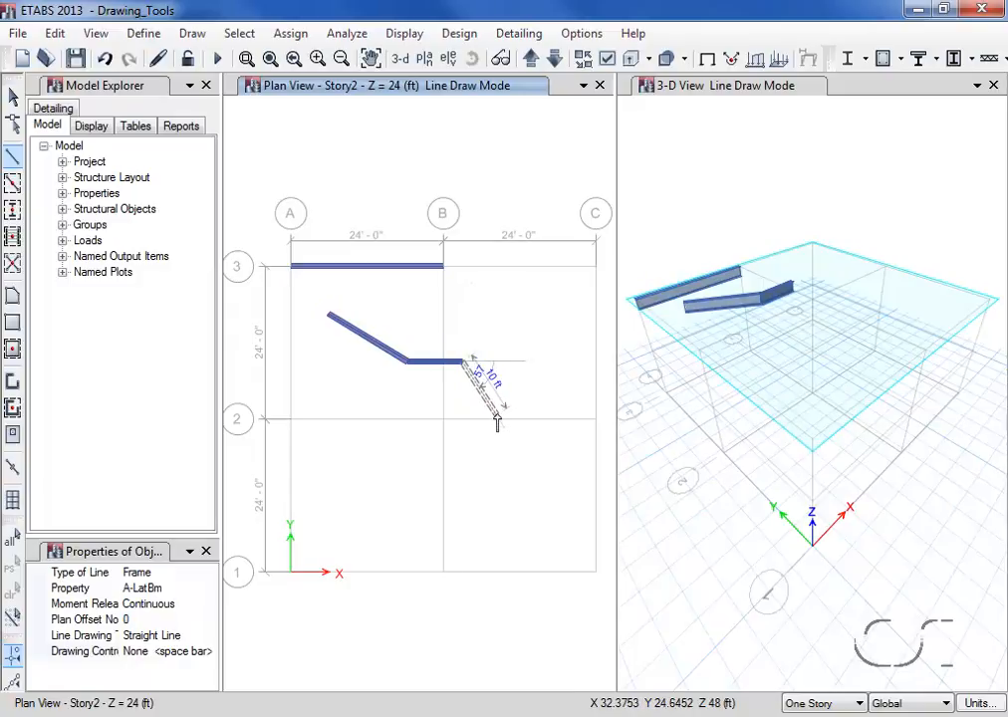
{"action": "key", "text": "y"}
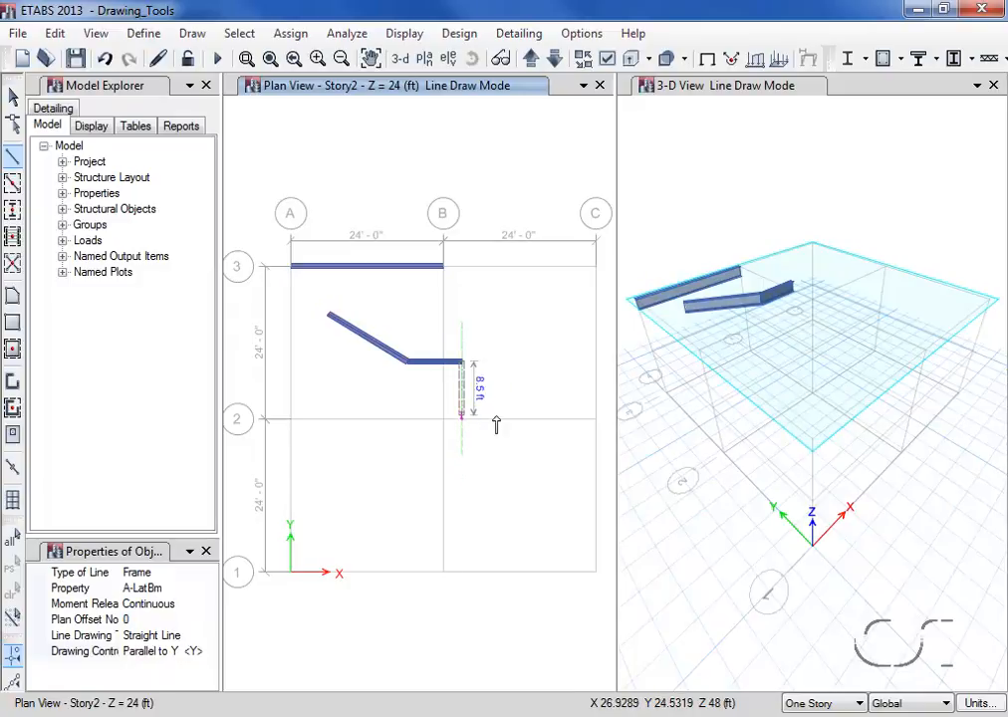
{"action": "left_click", "coordinate": [495, 415]}
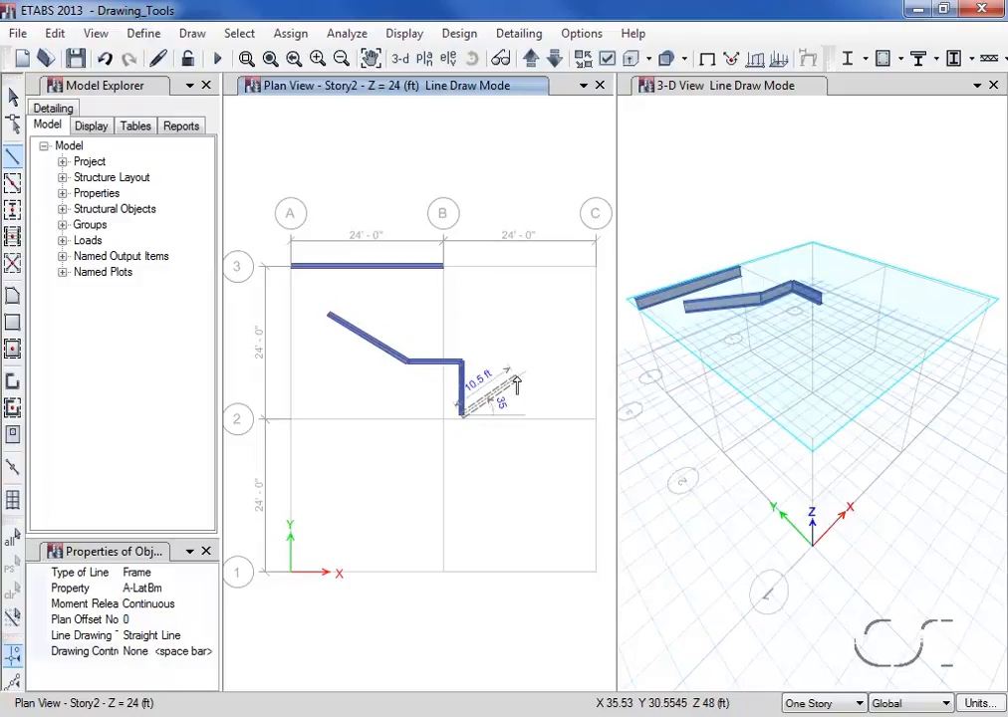
Step: Add a beam about 10 ft long from the chain's end, constrained parallel to an angle of 45 degrees, and end the chain
{"action": "key", "text": "a"}
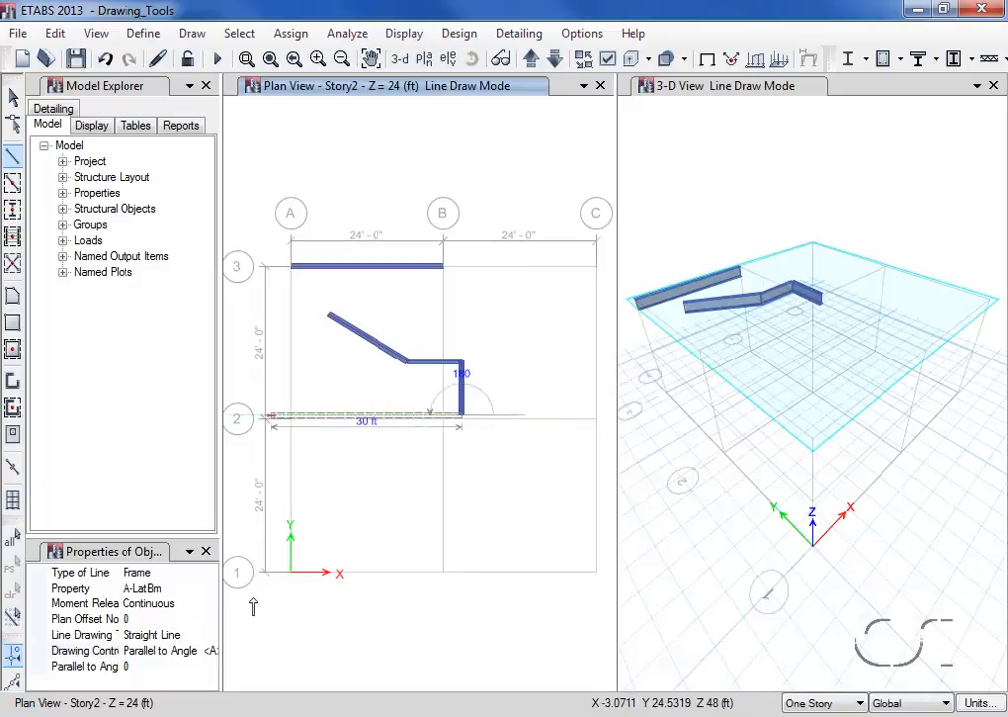
{"action": "left_click", "coordinate": [144, 666]}
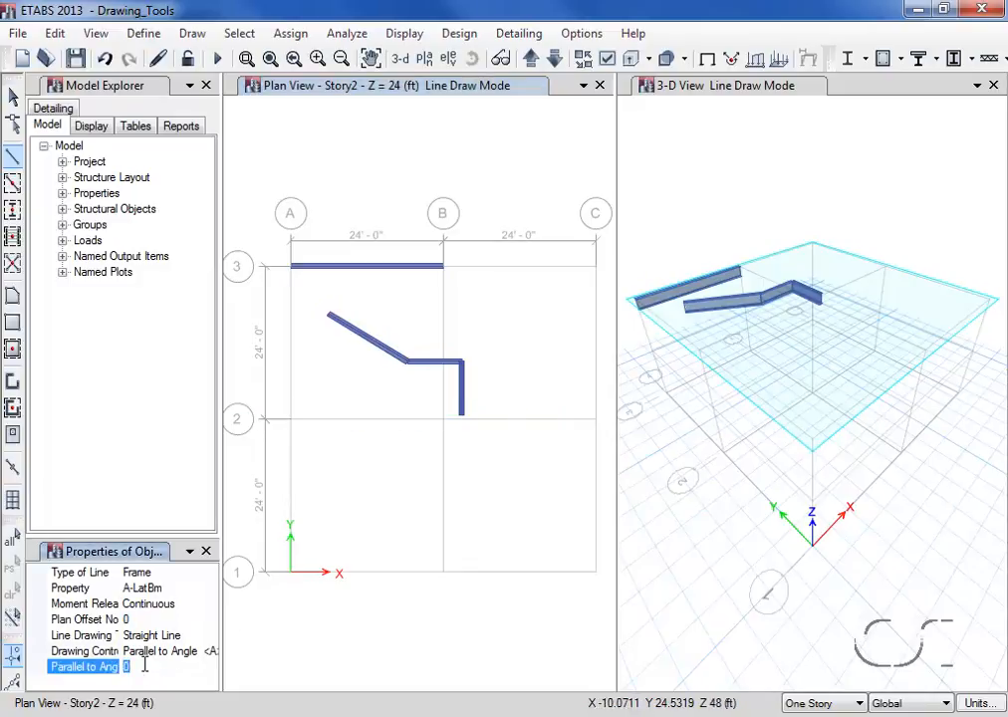
{"action": "type", "text": "45"}
{"action": "key", "text": "Return"}
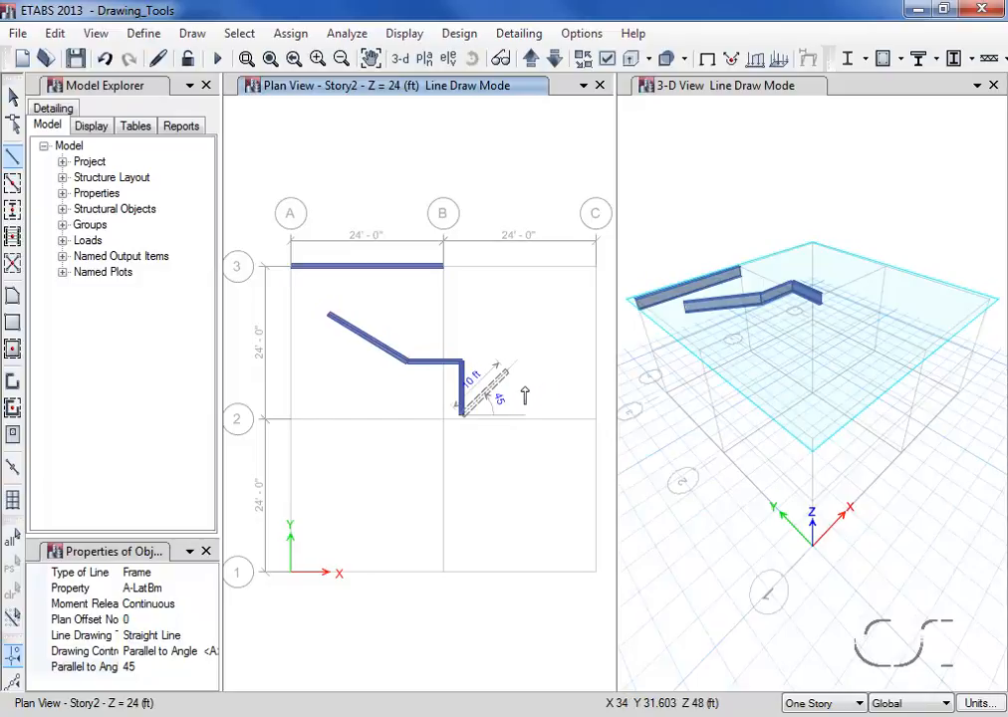
{"action": "left_click", "coordinate": [525, 396]}
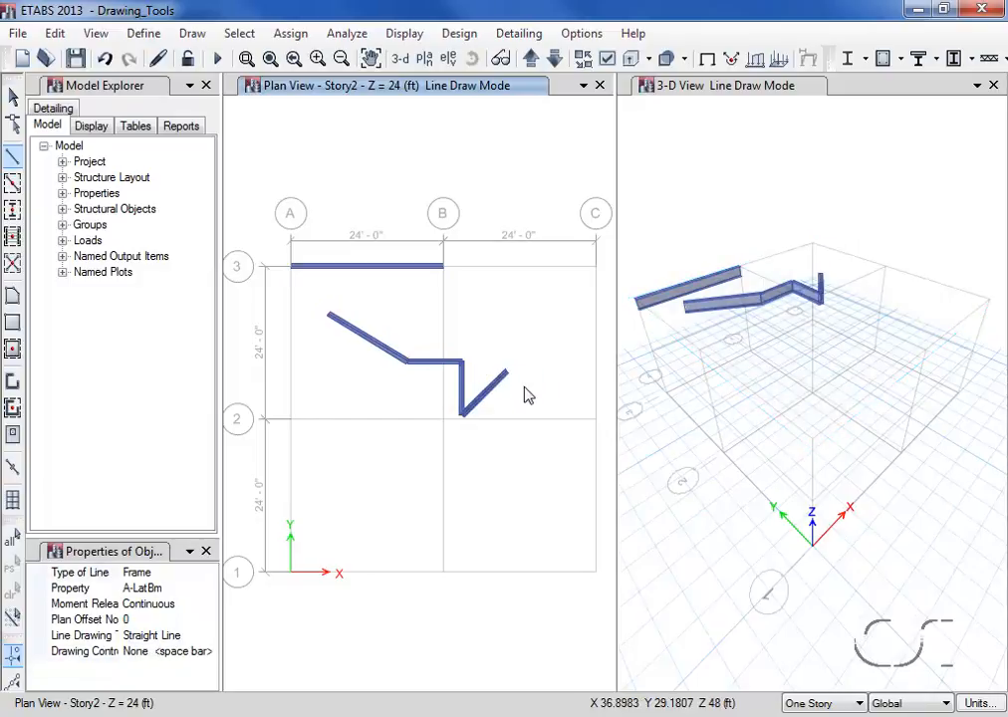
{"action": "right_click", "coordinate": [525, 387]}
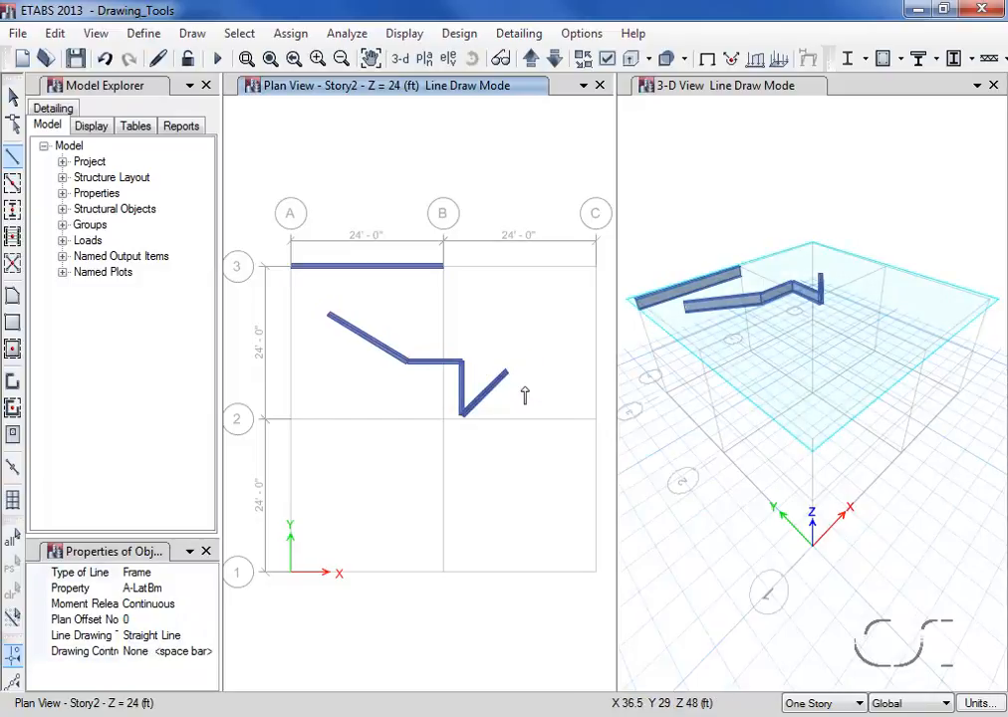
Step: In the 3-D view, draw a vertical member at grid A-2 up to Story2 and connect its top to the inclined beam's free joint
{"action": "left_click", "coordinate": [698, 92]}
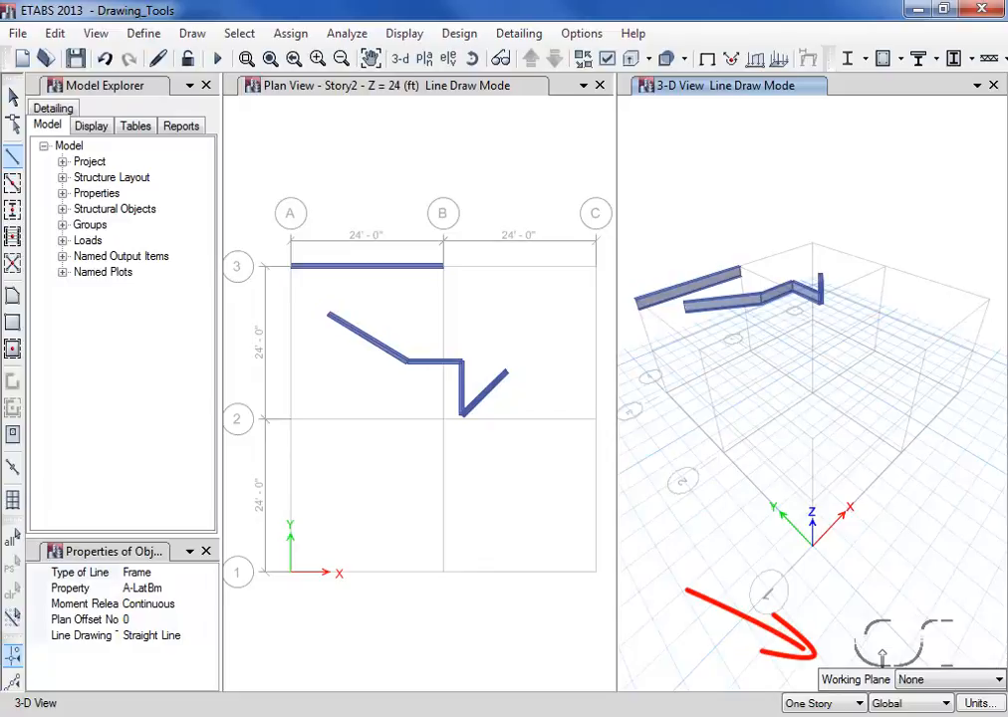
{"action": "left_click", "coordinate": [713, 410]}
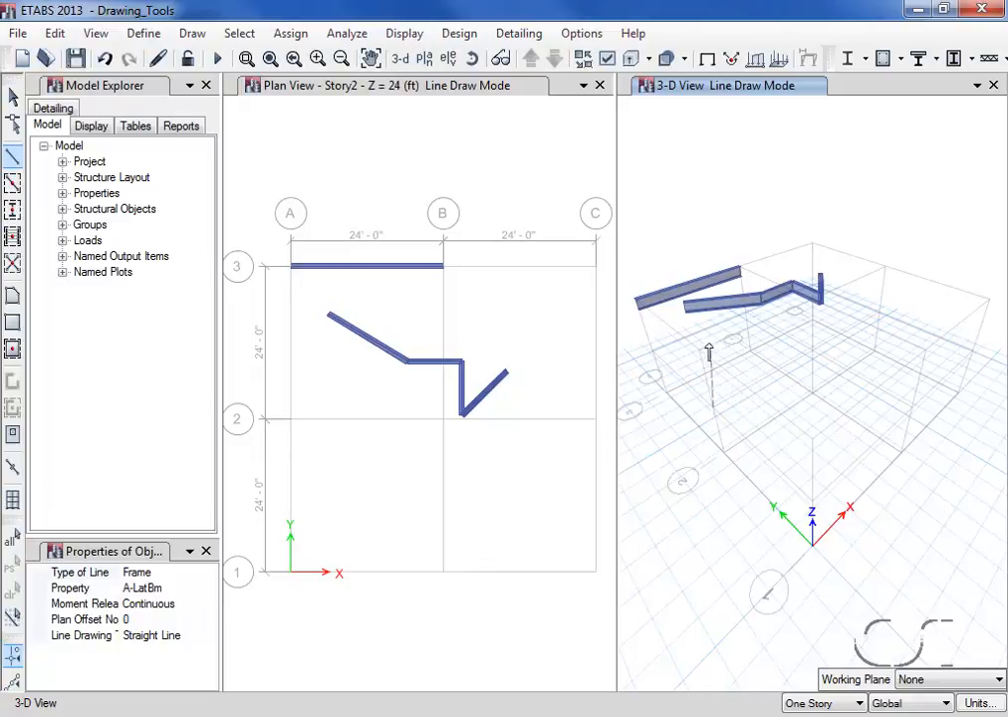
{"action": "left_click", "coordinate": [700, 352]}
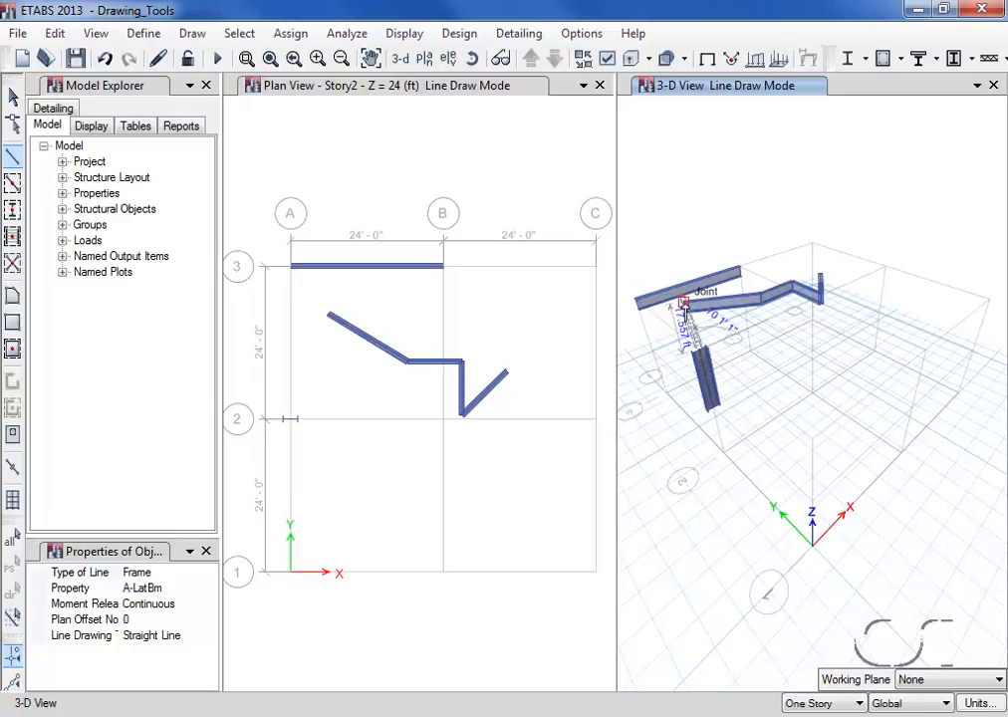
{"action": "left_click", "coordinate": [686, 306]}
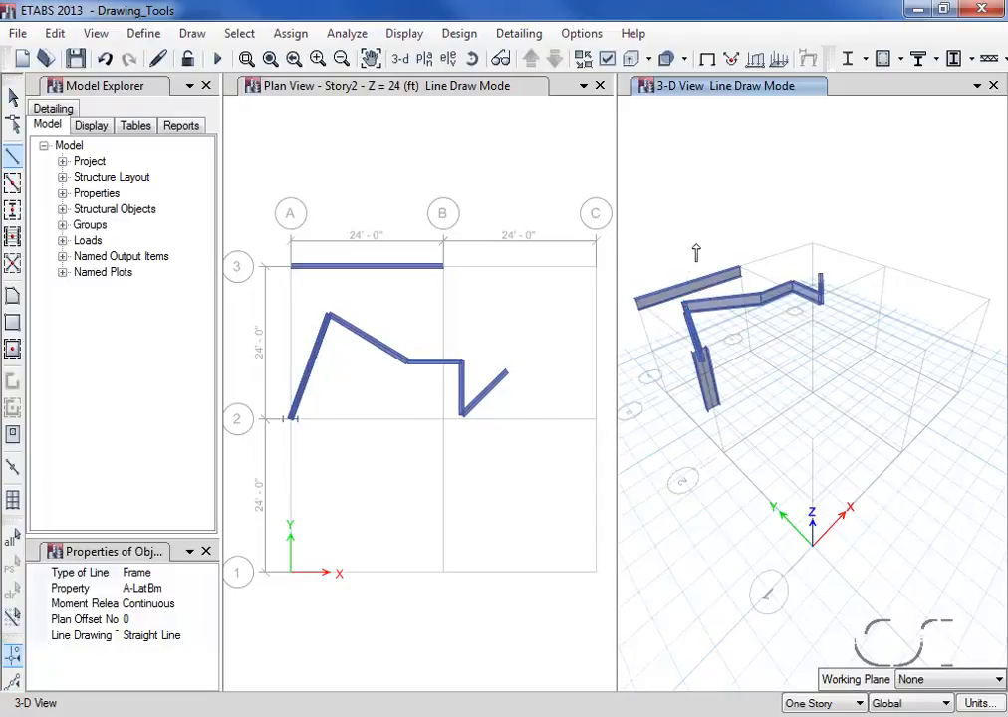
Step: Set the 3-D working plane to Story2 and draw two connected freehand beams in the bay between grids A–B and 1–2
{"action": "left_click", "coordinate": [942, 680]}
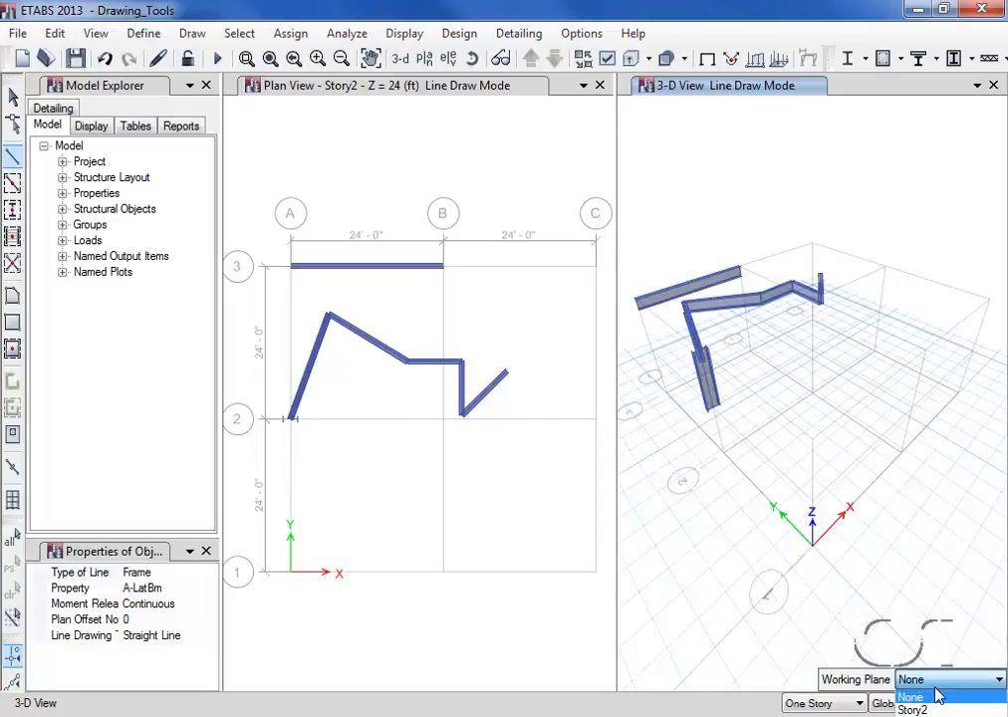
{"action": "left_click", "coordinate": [914, 709]}
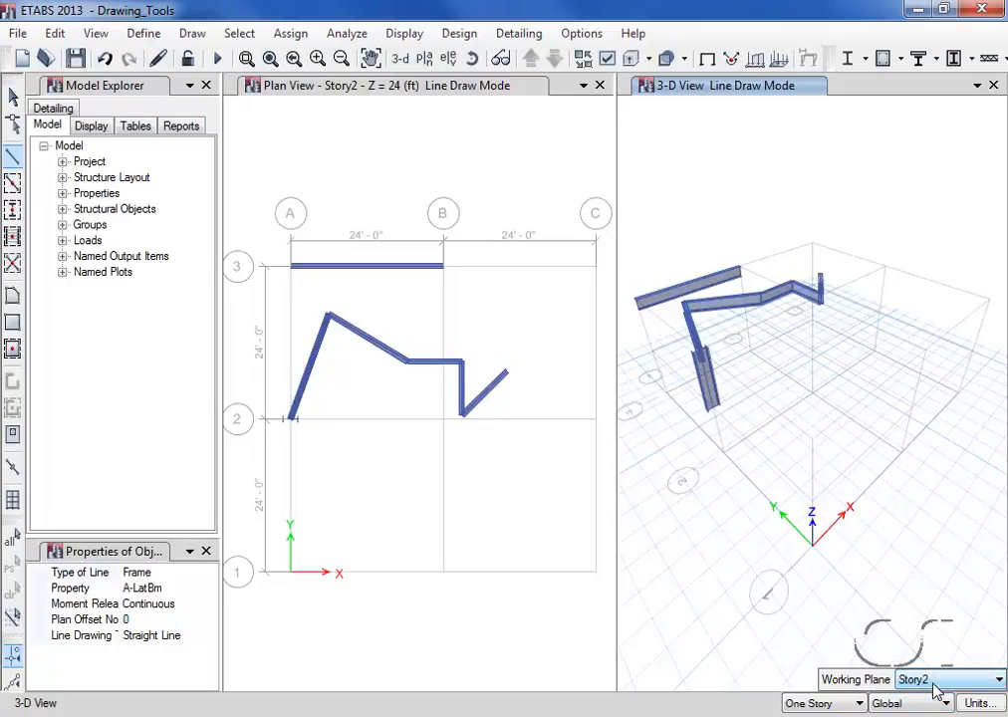
{"action": "left_click", "coordinate": [785, 390]}
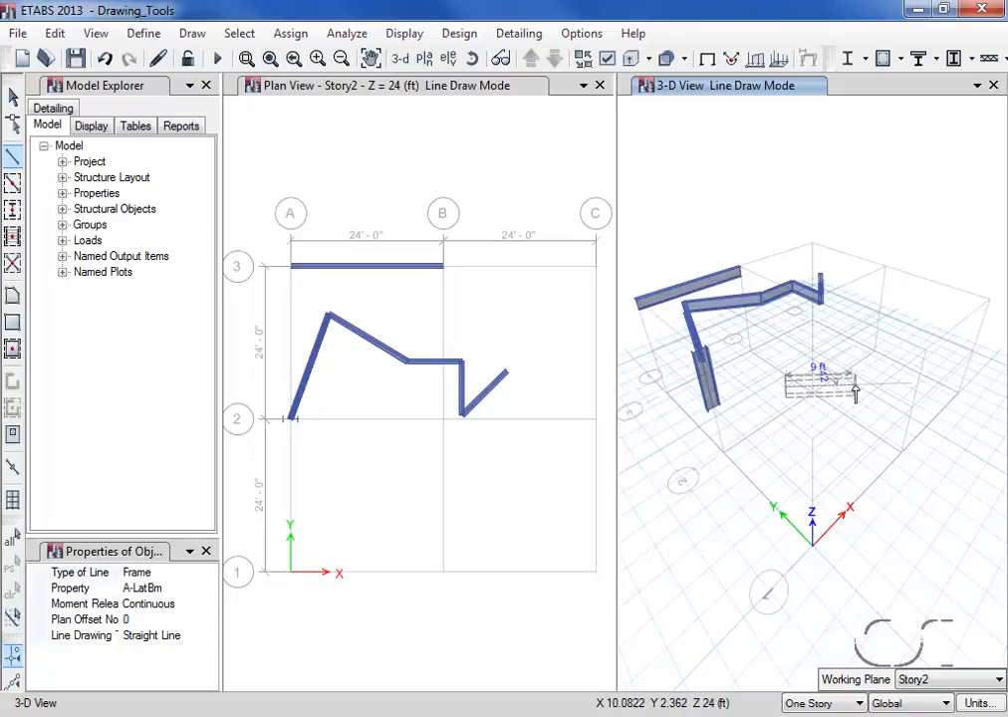
{"action": "left_click", "coordinate": [865, 398]}
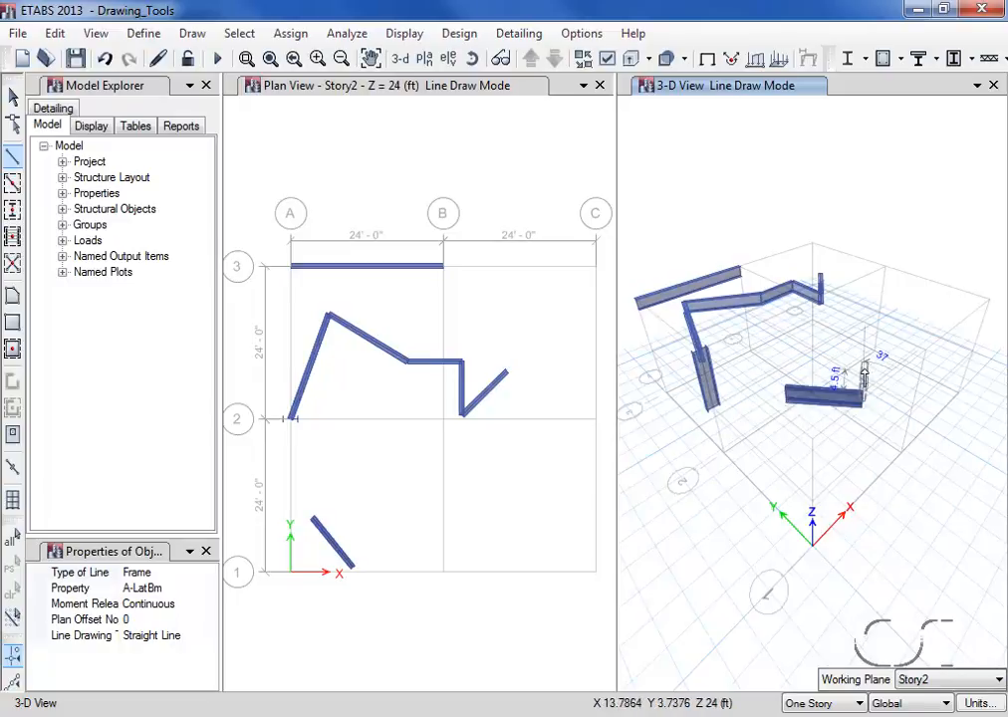
{"action": "left_click", "coordinate": [865, 339]}
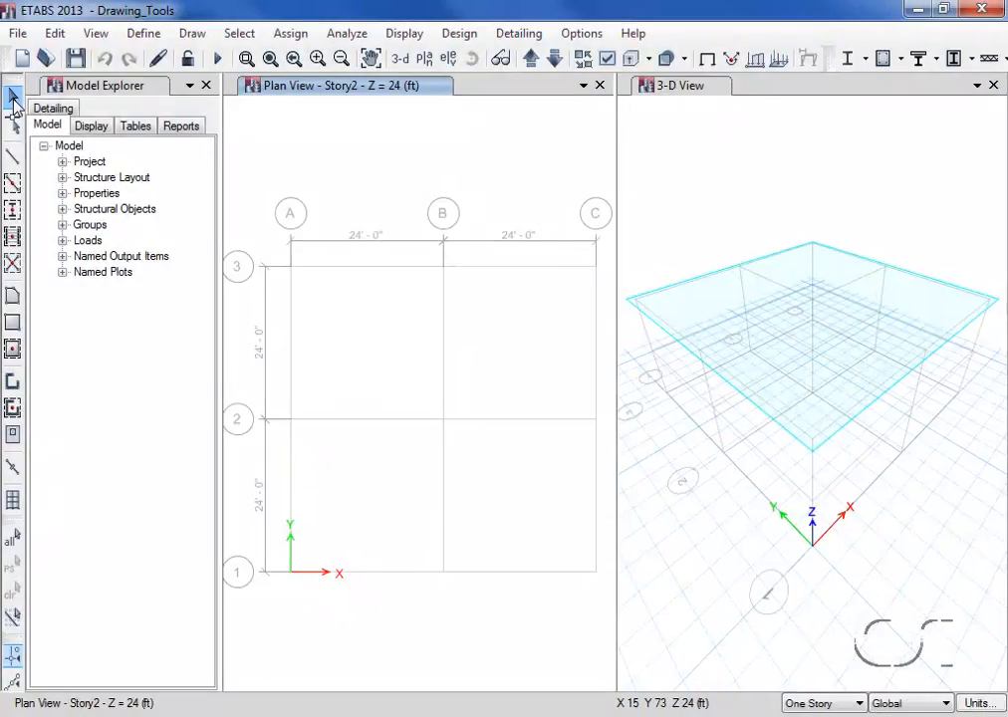
Step: Quick draw A-LatBm beams on Story2 along grid 3 between A–B and around the bay between grids B–C and 2–3
{"action": "left_click", "coordinate": [13, 182]}
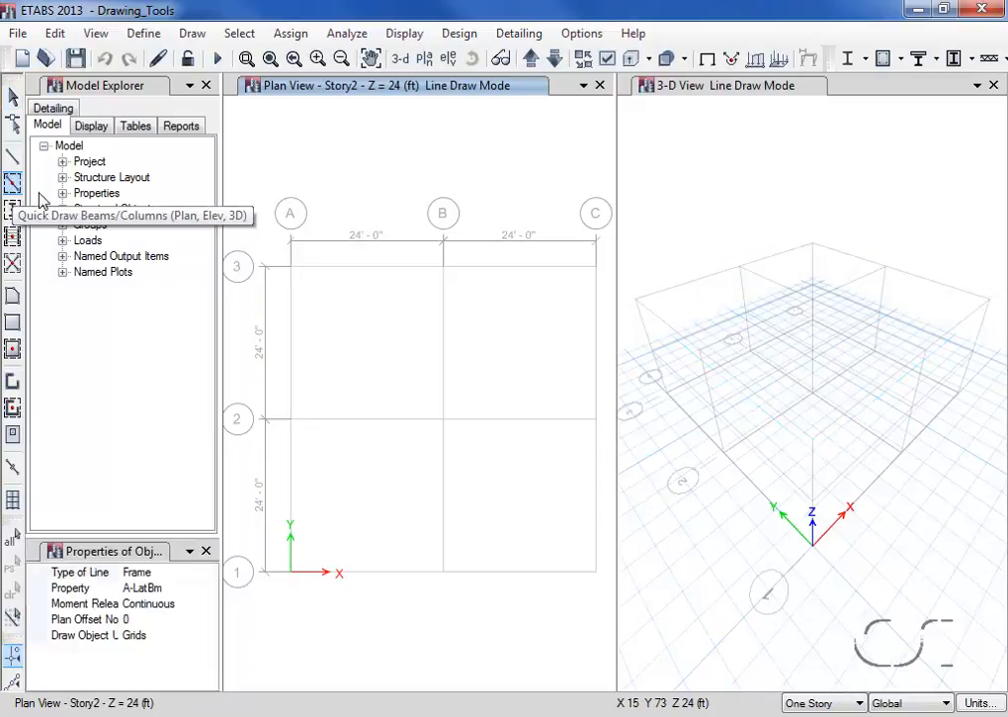
{"action": "left_click", "coordinate": [343, 276]}
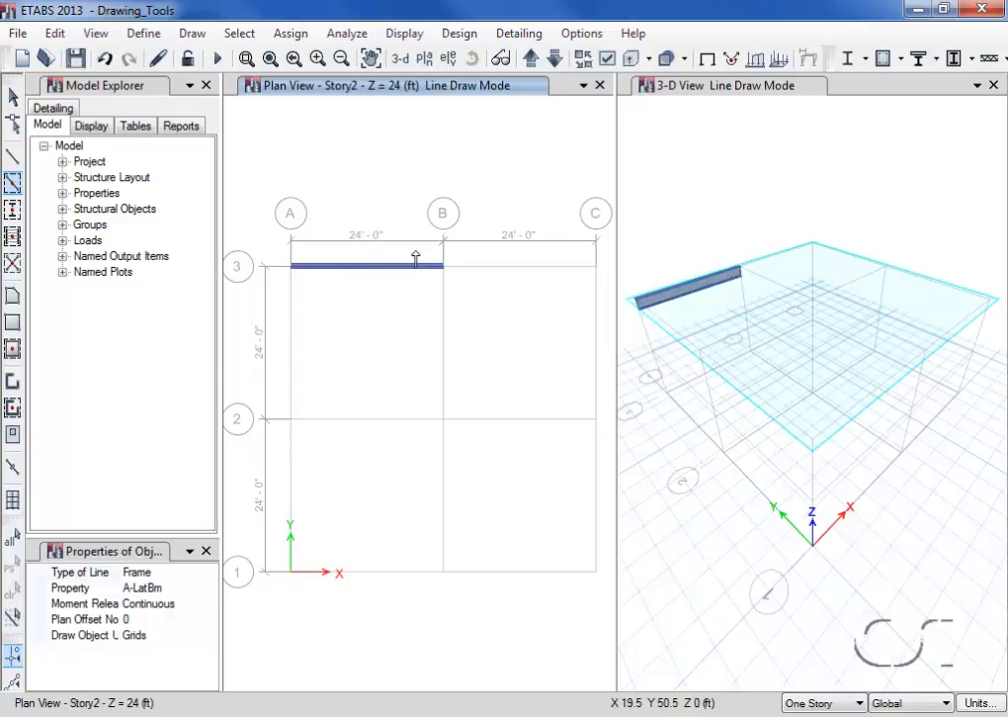
{"action": "mouse_move", "coordinate": [424, 250]}
{"action": "left_mouse_down"}
{"action": "mouse_move", "coordinate": [452, 419]}
{"action": "mouse_move", "coordinate": [583, 566]}
{"action": "mouse_move", "coordinate": [610, 560]}
{"action": "mouse_move", "coordinate": [616, 438]}
{"action": "mouse_move", "coordinate": [606, 442]}
{"action": "left_mouse_up"}
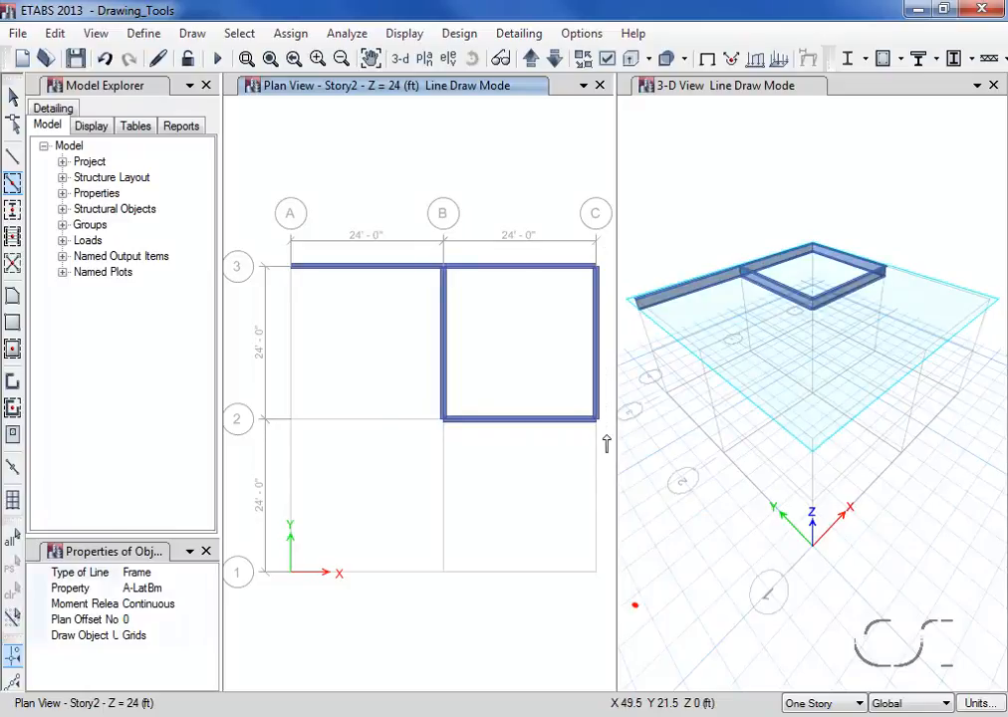
Step: Apply drawing to All Stories and quick draw a beam on grid A between grids 2 and 3
{"action": "left_click", "coordinate": [805, 703]}
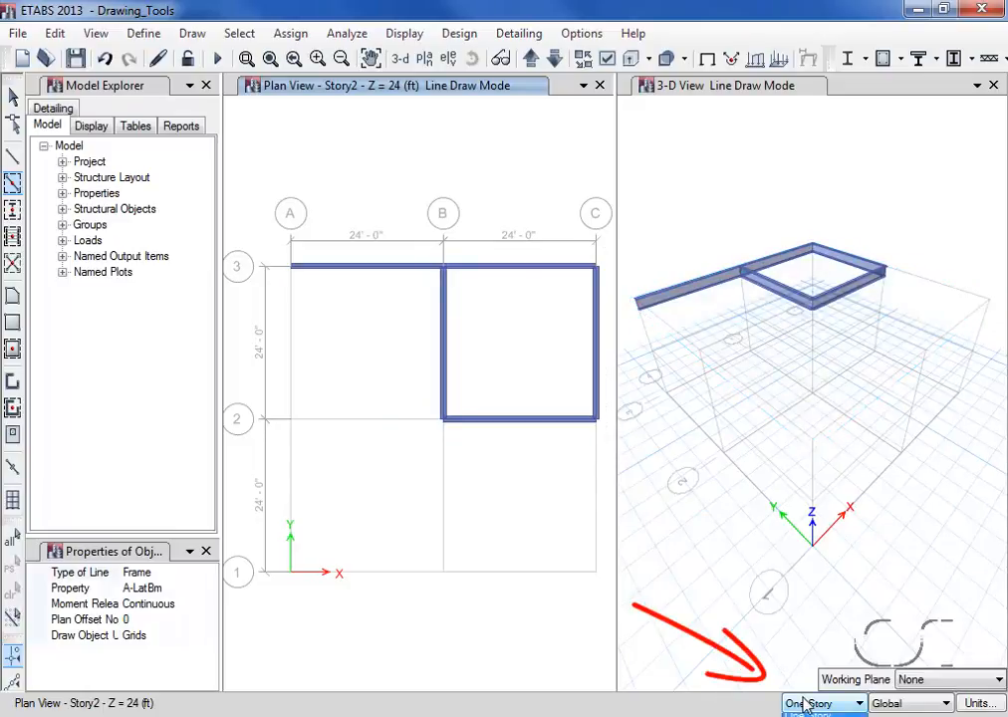
{"action": "left_click", "coordinate": [806, 714]}
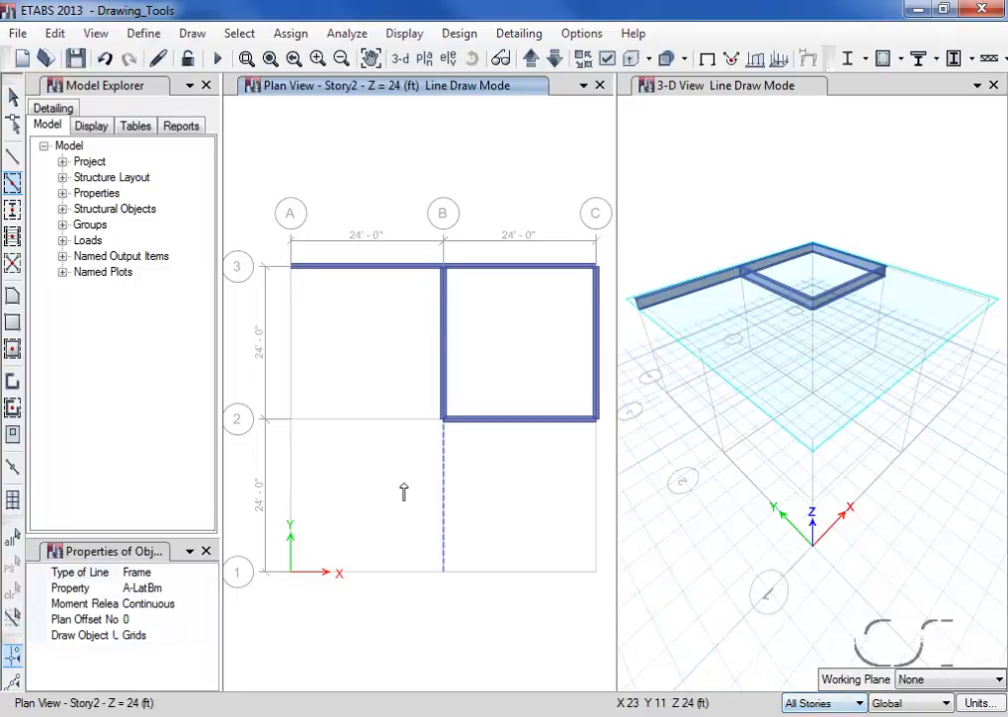
{"action": "left_click", "coordinate": [290, 351]}
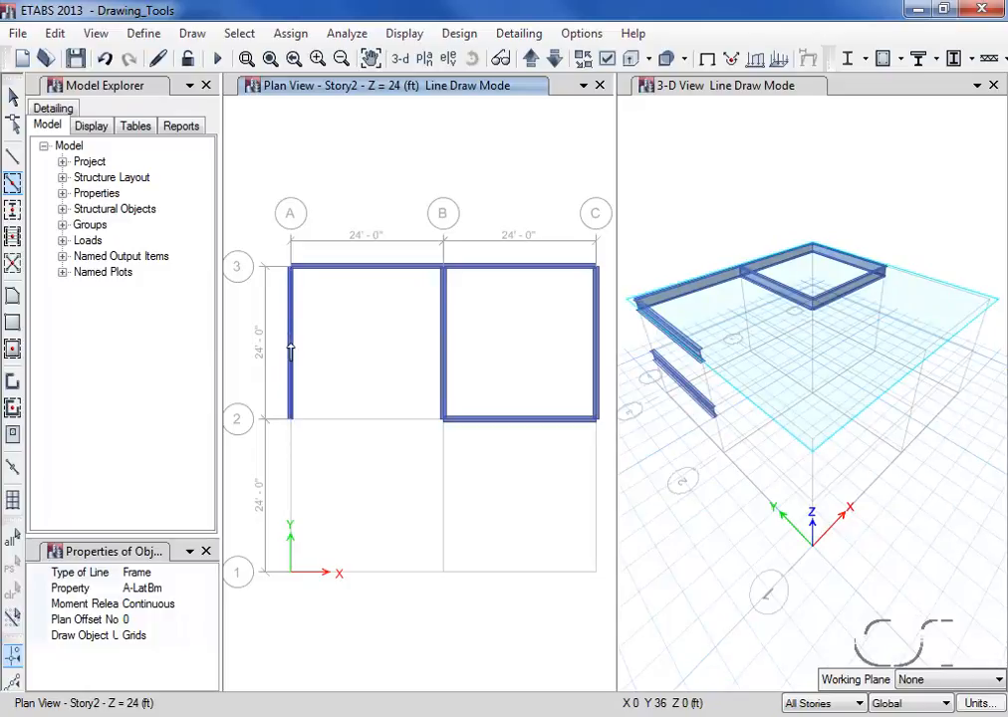
Step: In the 3-D view, quick draw columns at A-2, then window-draw the beams and columns around grid 1 between A–B, and end drawing
{"action": "left_click", "coordinate": [698, 90]}
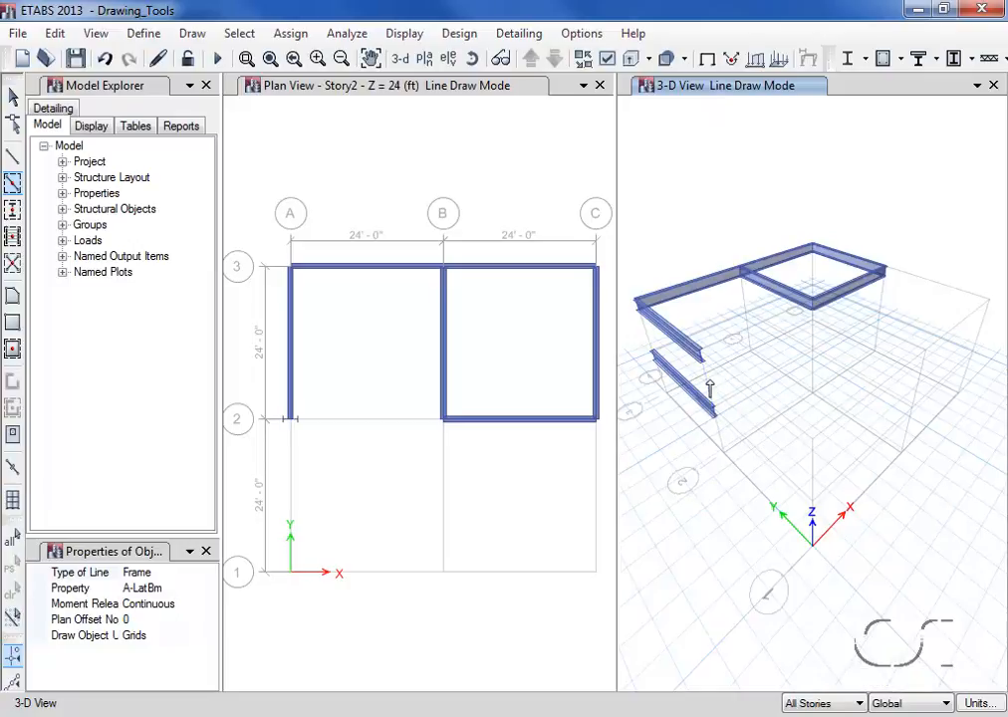
{"action": "left_click", "coordinate": [725, 453]}
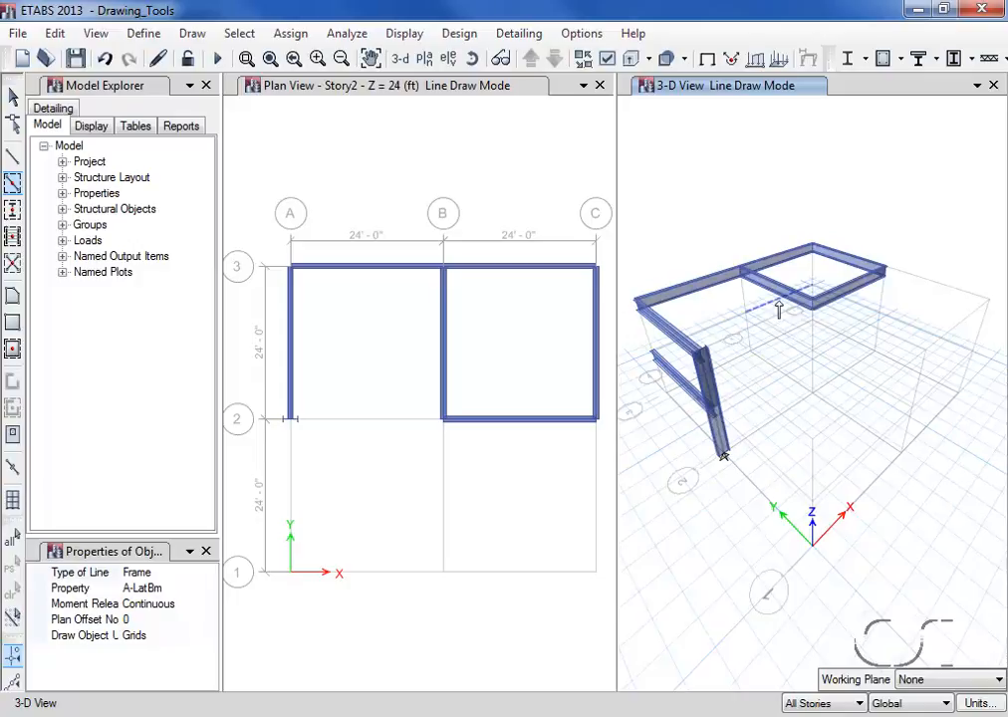
{"action": "left_click_drag", "start_coordinate": [796, 480], "coordinate": [943, 550]}
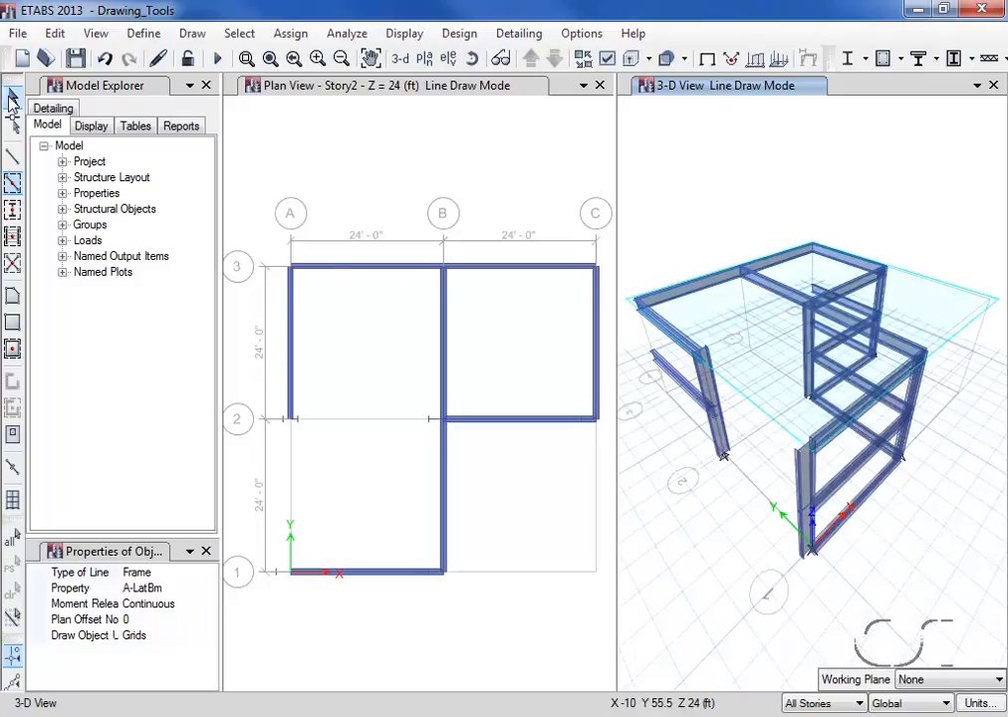
{"action": "left_click", "coordinate": [12, 97]}
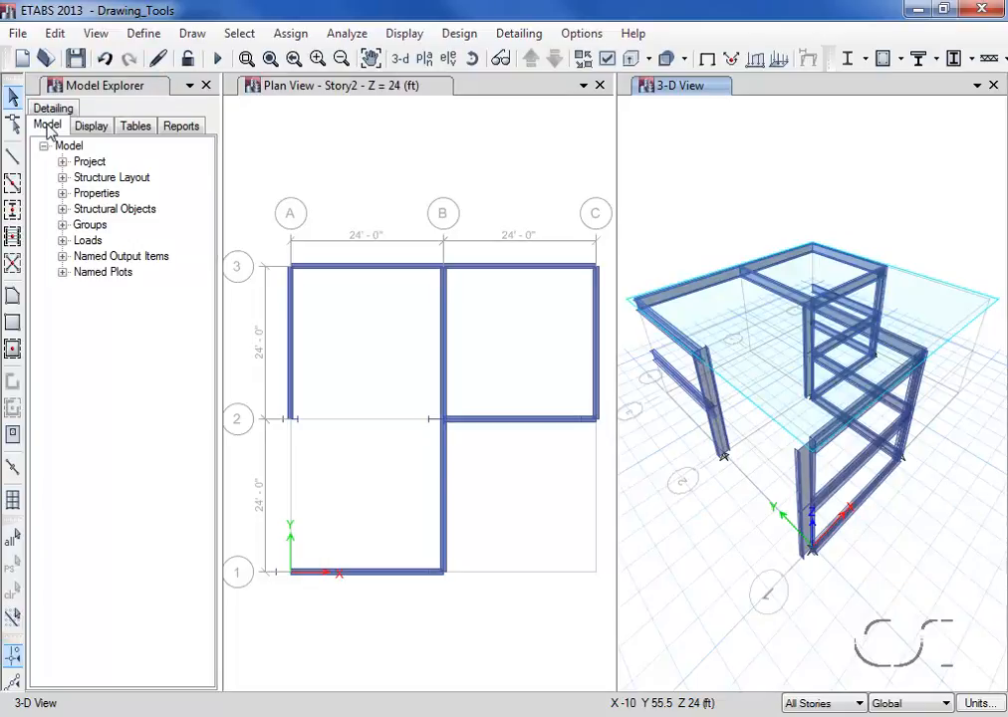
Step: Assign frame section W10X33 to the grid 3 beam between A–B and W12X14 to the grid B beam between 2–3
{"action": "left_click", "coordinate": [62, 193]}
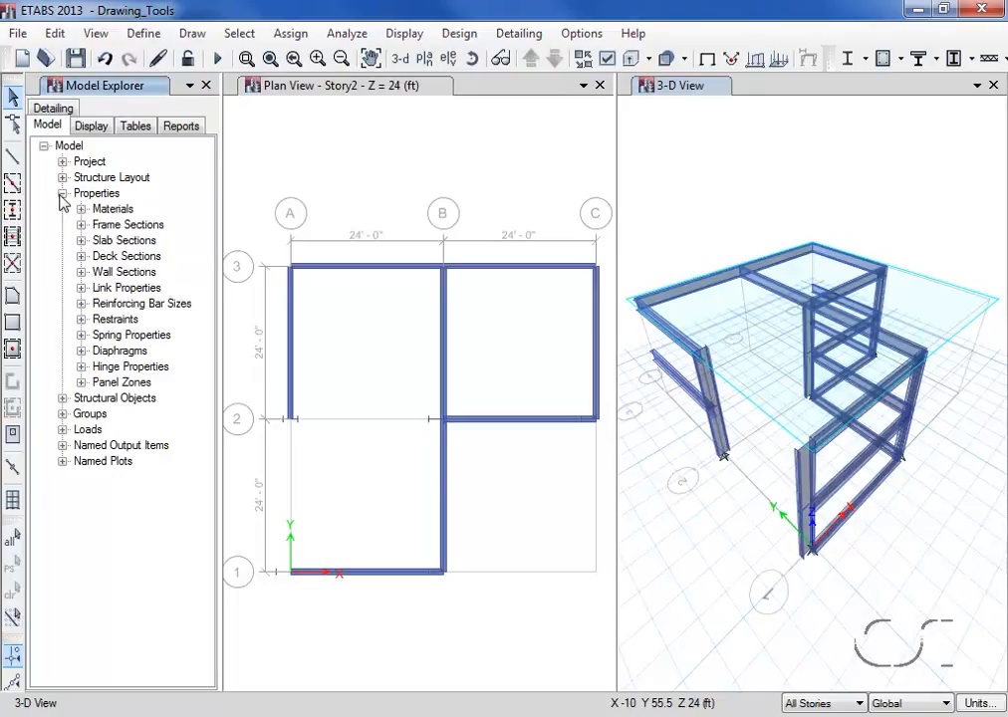
{"action": "left_click", "coordinate": [81, 224]}
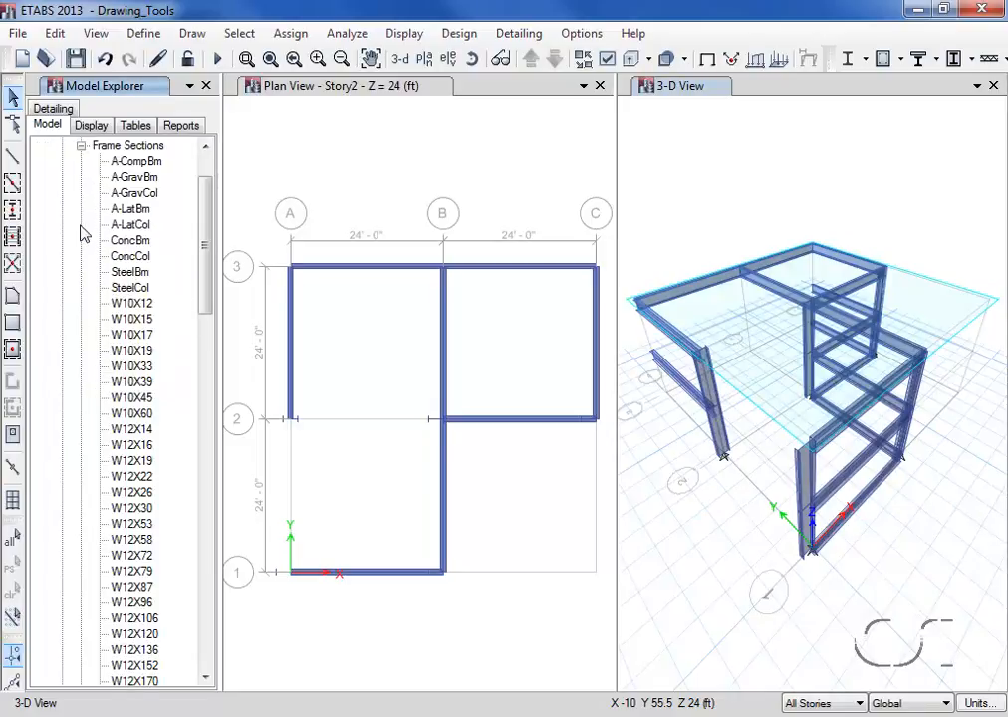
{"action": "left_click", "coordinate": [133, 367]}
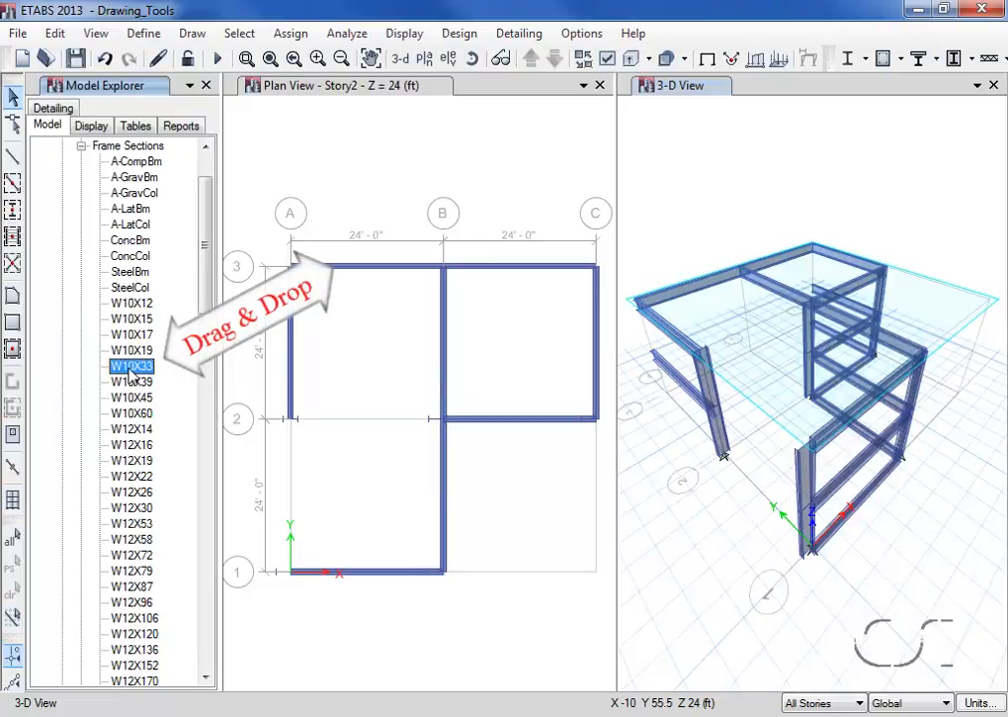
{"action": "left_click_drag", "start_coordinate": [132, 373], "coordinate": [373, 275]}
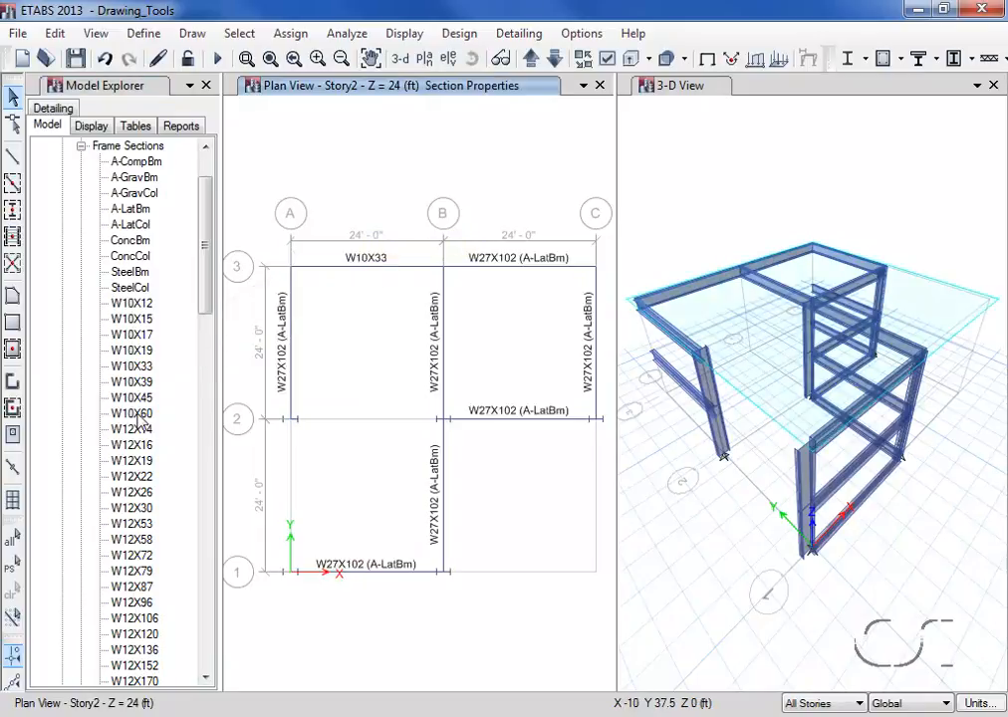
{"action": "left_click_drag", "start_coordinate": [134, 430], "coordinate": [444, 360]}
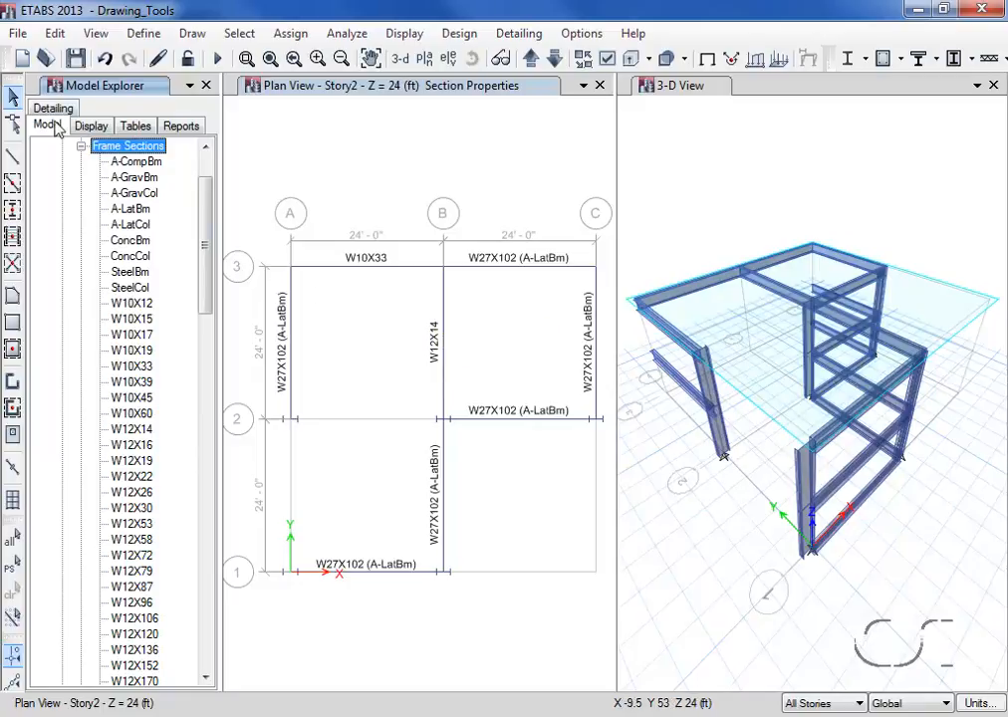
{"action": "left_click", "coordinate": [12, 97]}
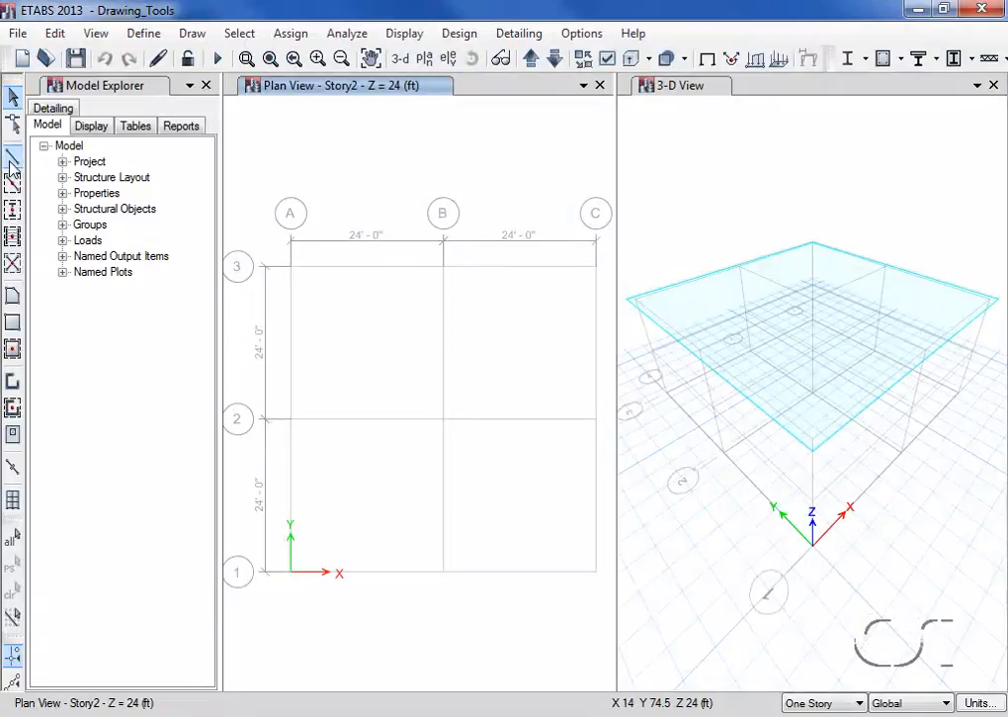
Step: Quick draw three A-LatCol columns in plan at about X 3.5, Y 44; X 8.5, Y 37; and X 14, Y 44 ft
{"action": "left_click", "coordinate": [12, 212]}
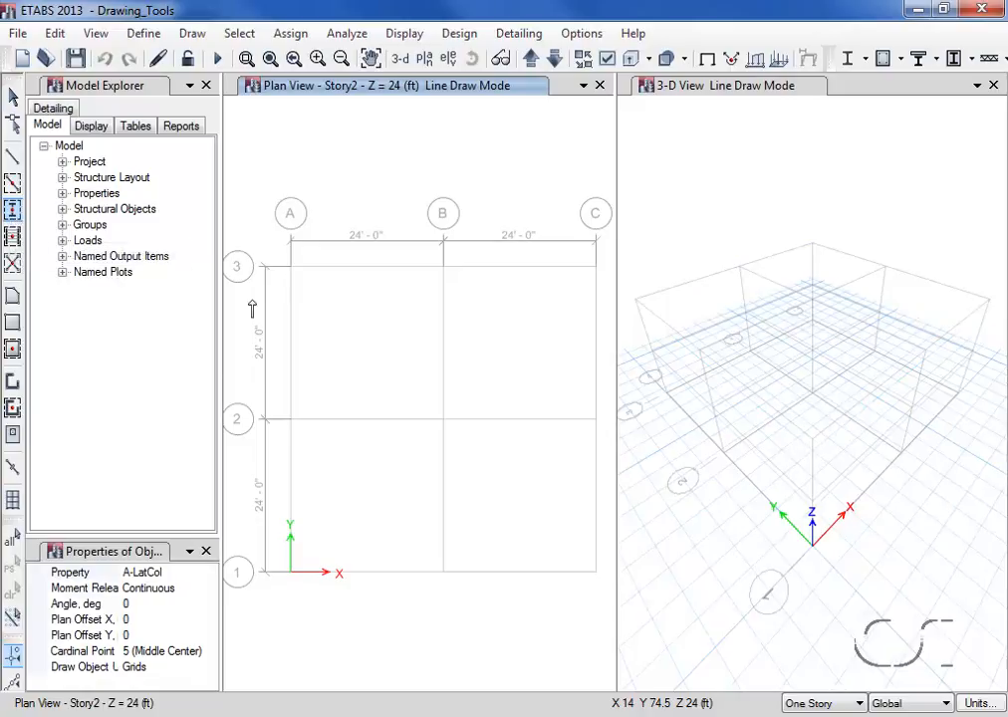
{"action": "left_click", "coordinate": [314, 295]}
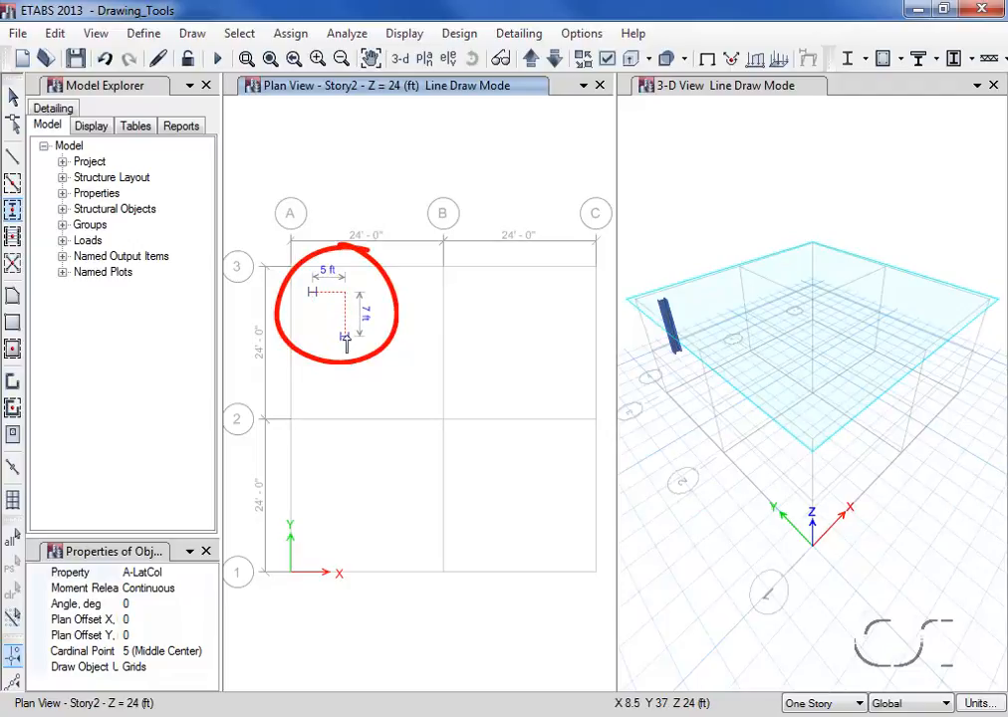
{"action": "left_click", "coordinate": [346, 340]}
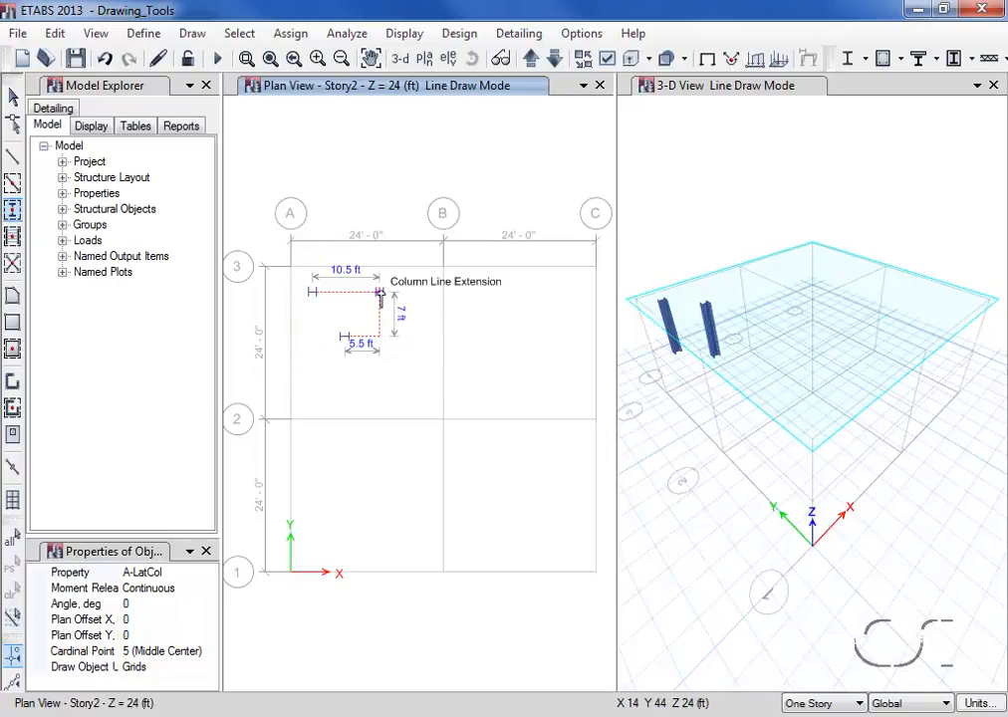
{"action": "left_click", "coordinate": [379, 293]}
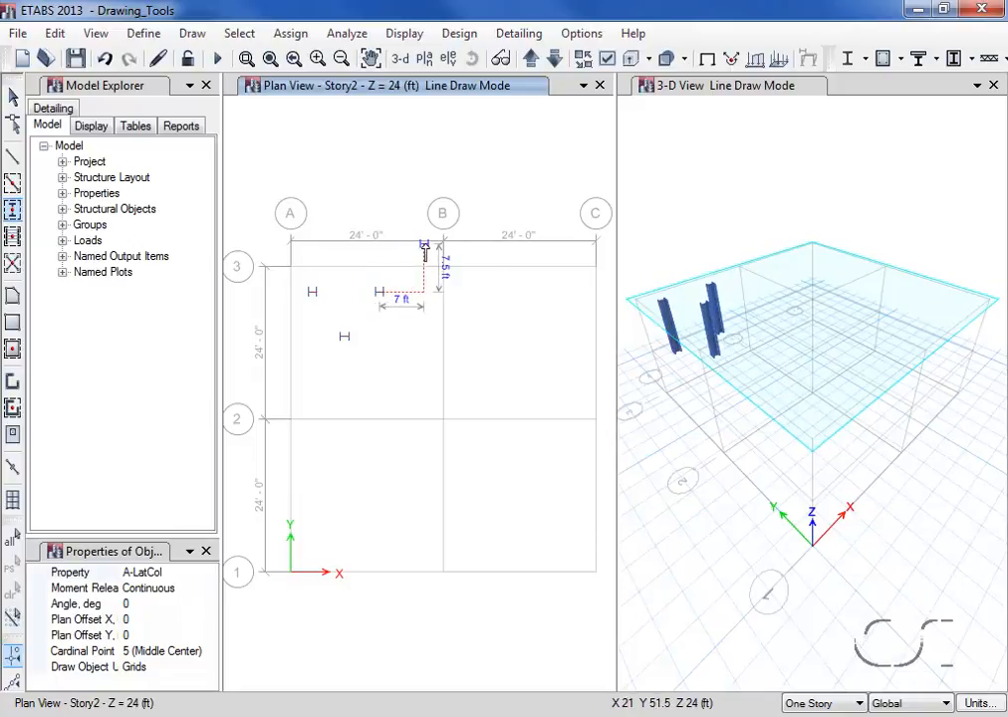
Step: Window-draw columns at grid intersections B-3, C-3, B-2 and C-2, and add a column at A-2 in the 3-D view
{"action": "left_click_drag", "start_coordinate": [436, 254], "coordinate": [610, 441]}
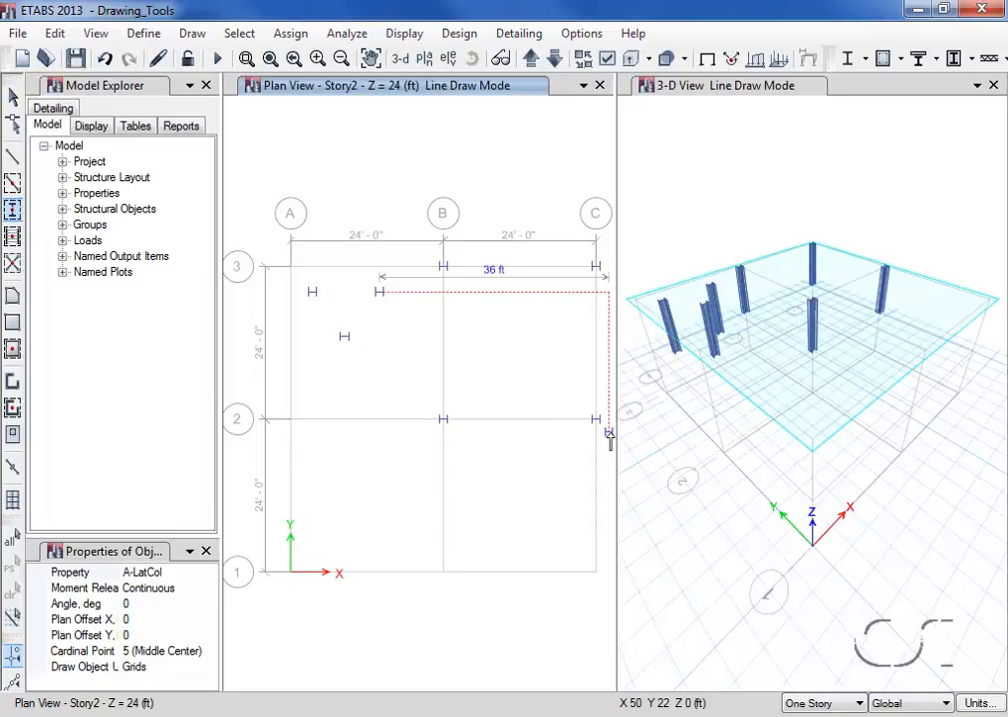
{"action": "left_click", "coordinate": [685, 91]}
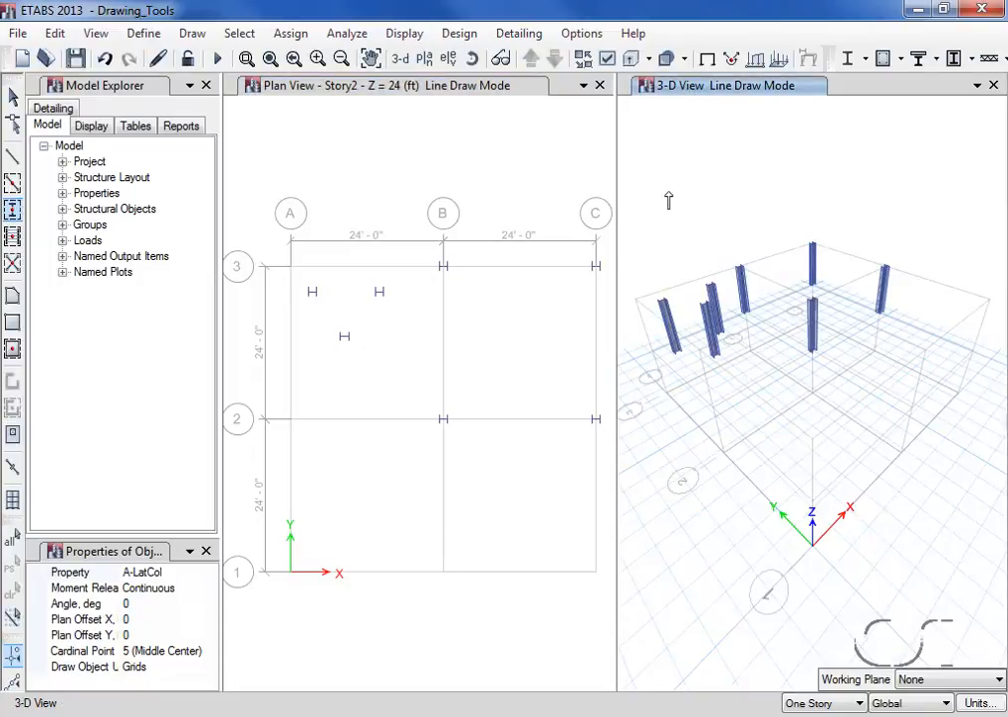
{"action": "left_click", "coordinate": [701, 360]}
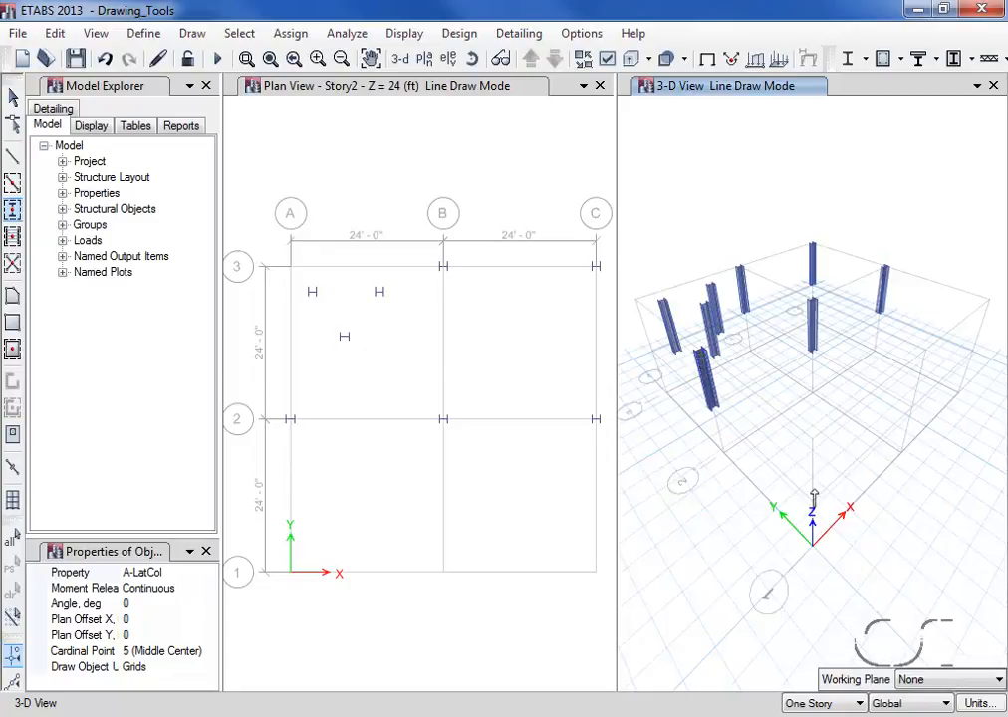
Step: Set the 3-D working plane to Story2, draw three freehand columns off the grid intersections around grid B between 1 and 2, and end drawing
{"action": "left_click", "coordinate": [996, 679]}
{"action": "left_click", "coordinate": [924, 709]}
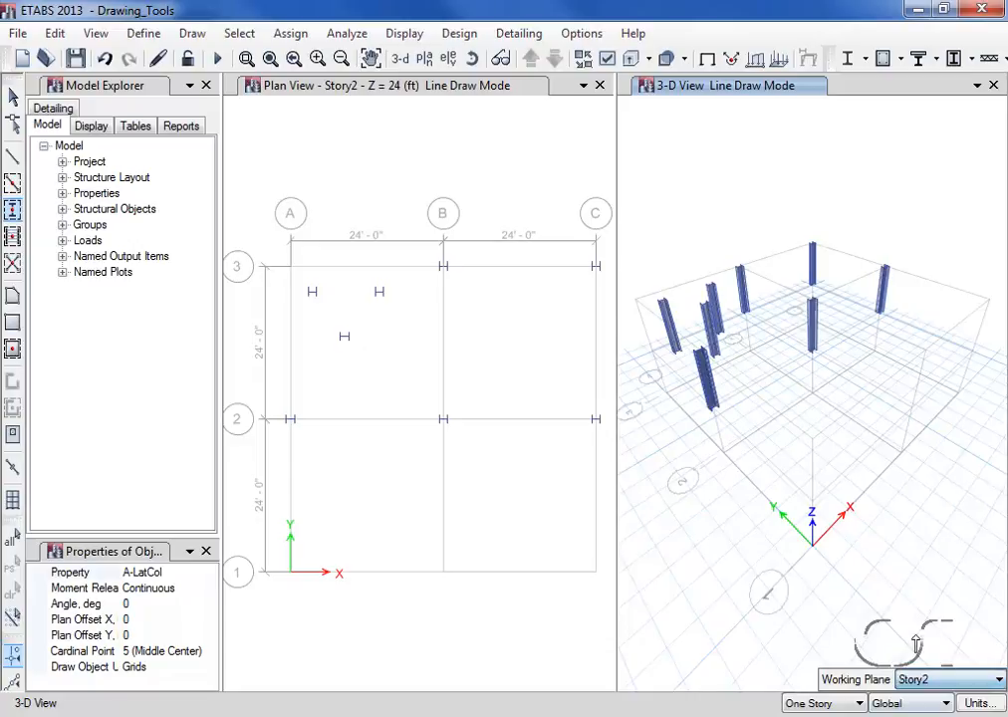
{"action": "left_click", "coordinate": [779, 385]}
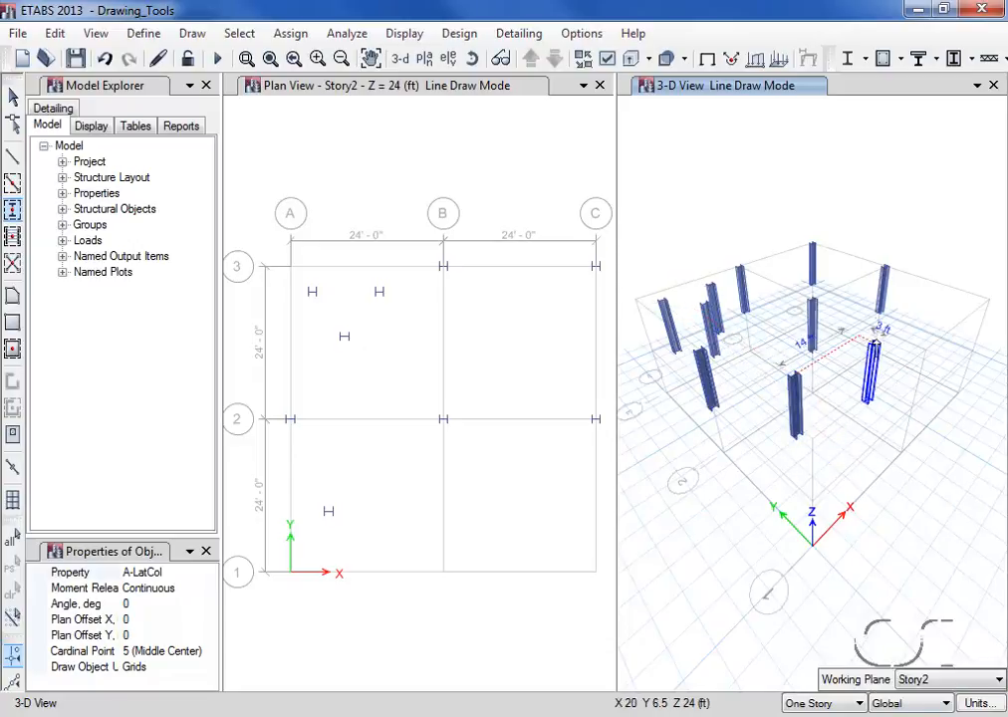
{"action": "left_click", "coordinate": [875, 339]}
{"action": "left_click", "coordinate": [845, 306]}
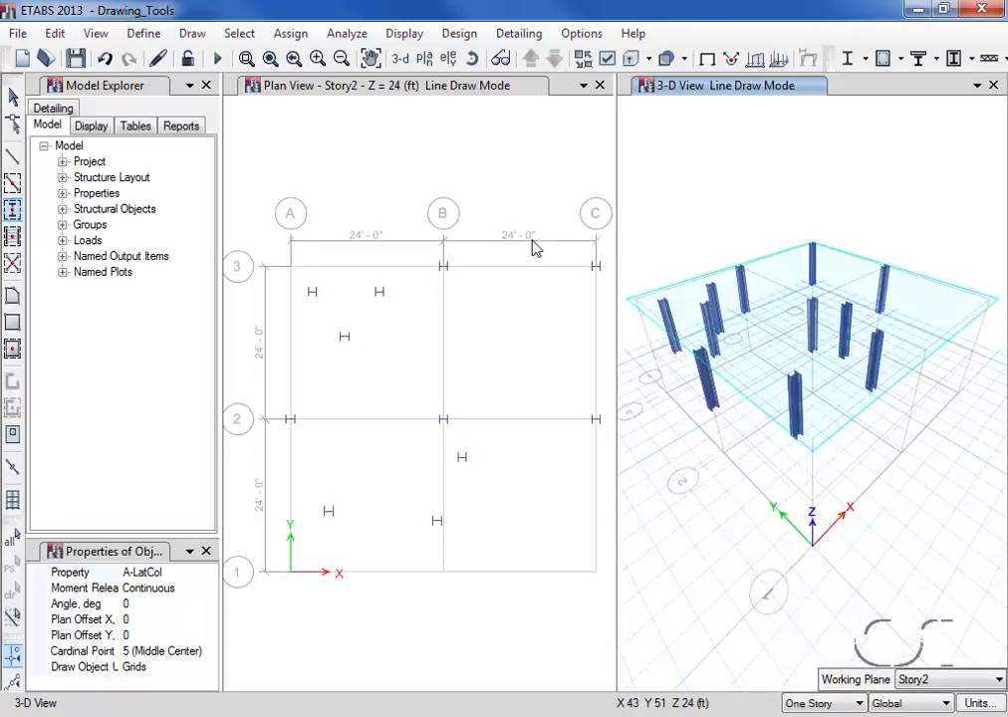
{"action": "left_click", "coordinate": [14, 100]}
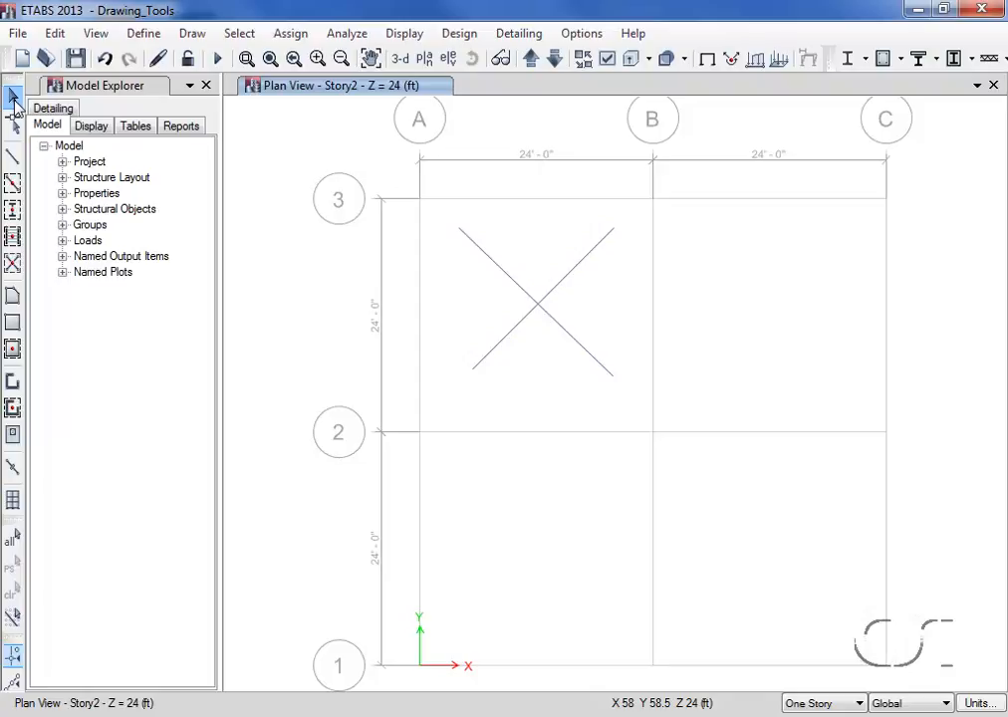
Step: Align the joint at the diagonal beam's end nearest grid A-2 to X-ordinate 0 ft
{"action": "left_click", "coordinate": [473, 372]}
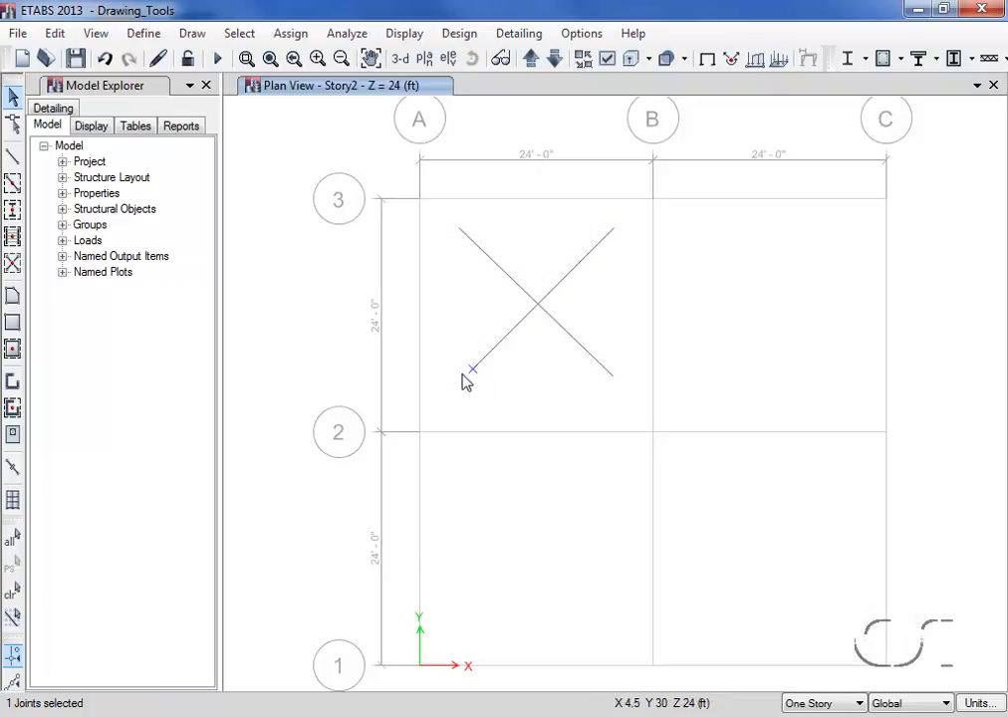
{"action": "left_click", "coordinate": [58, 35]}
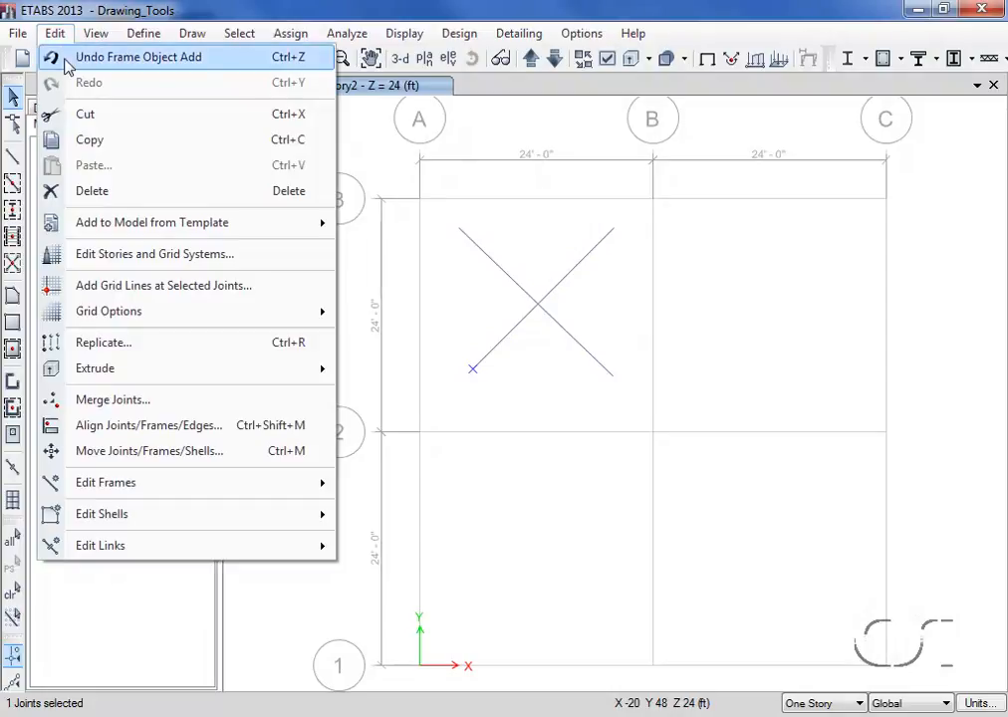
{"action": "left_click", "coordinate": [134, 429]}
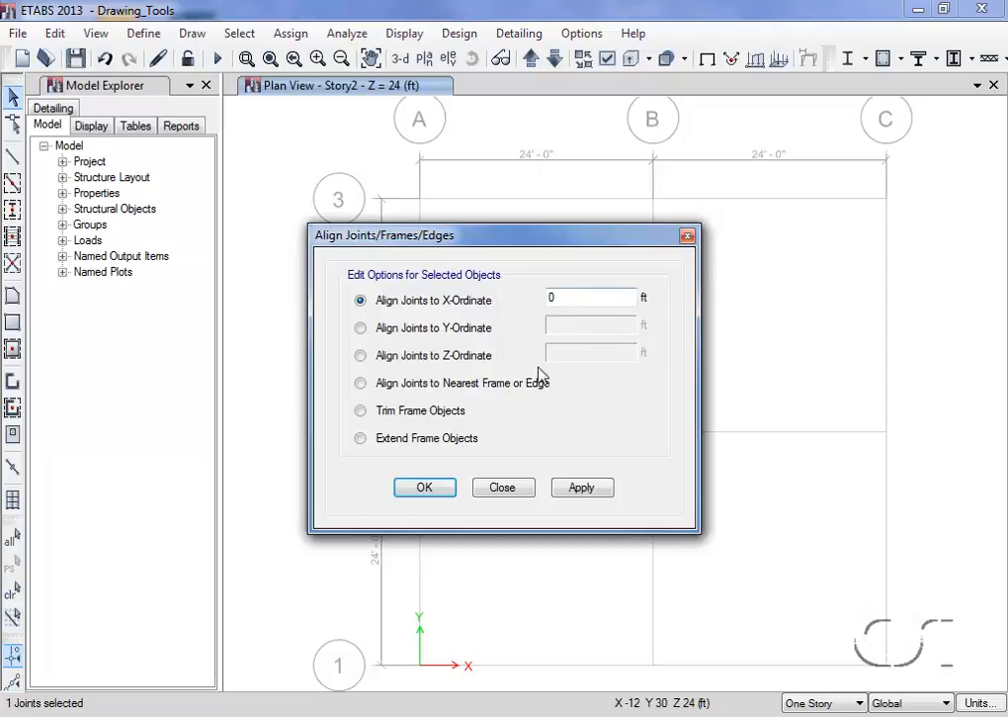
{"action": "left_click", "coordinate": [425, 488]}
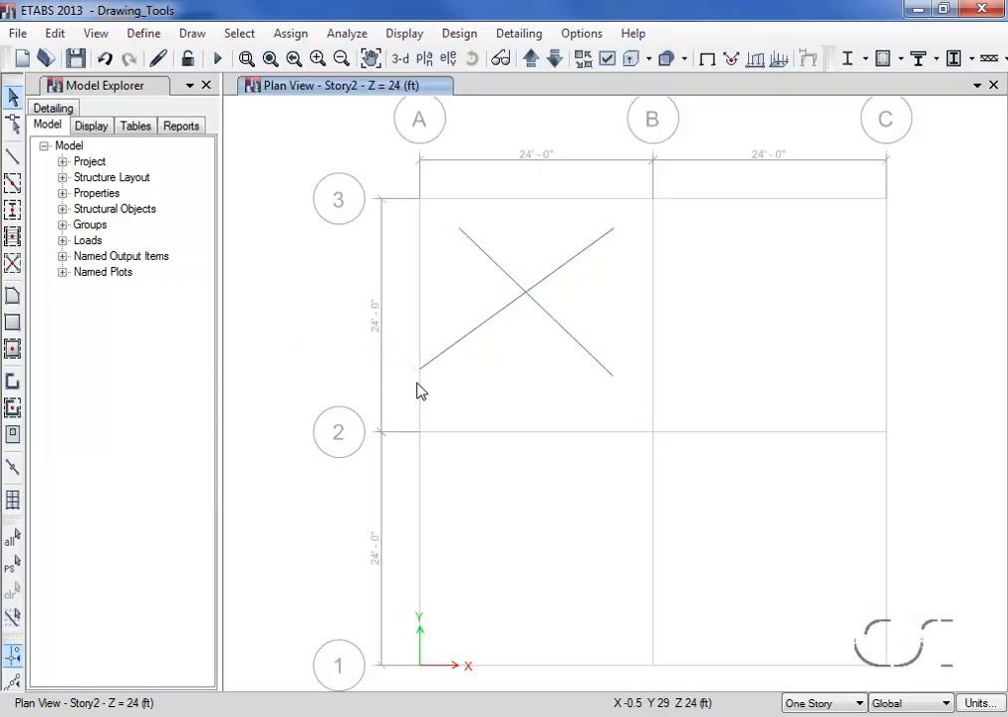
Step: Check the object information of the joint at the diagonal beam's end nearest grid B-3 and leave without changes
{"action": "right_click", "coordinate": [614, 231]}
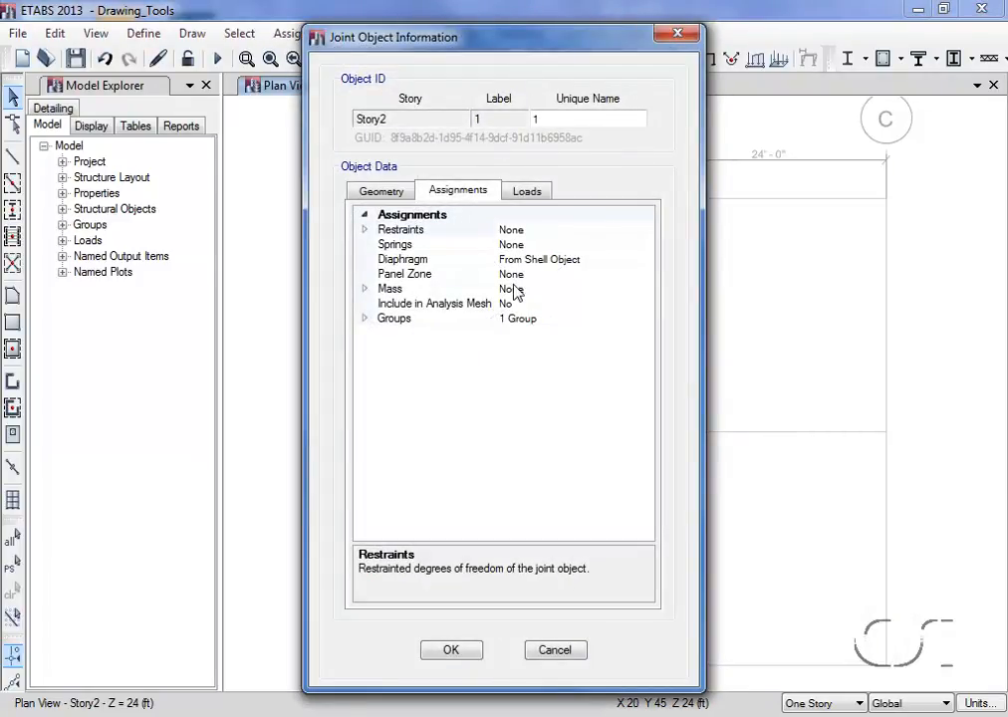
{"action": "left_click", "coordinate": [553, 650]}
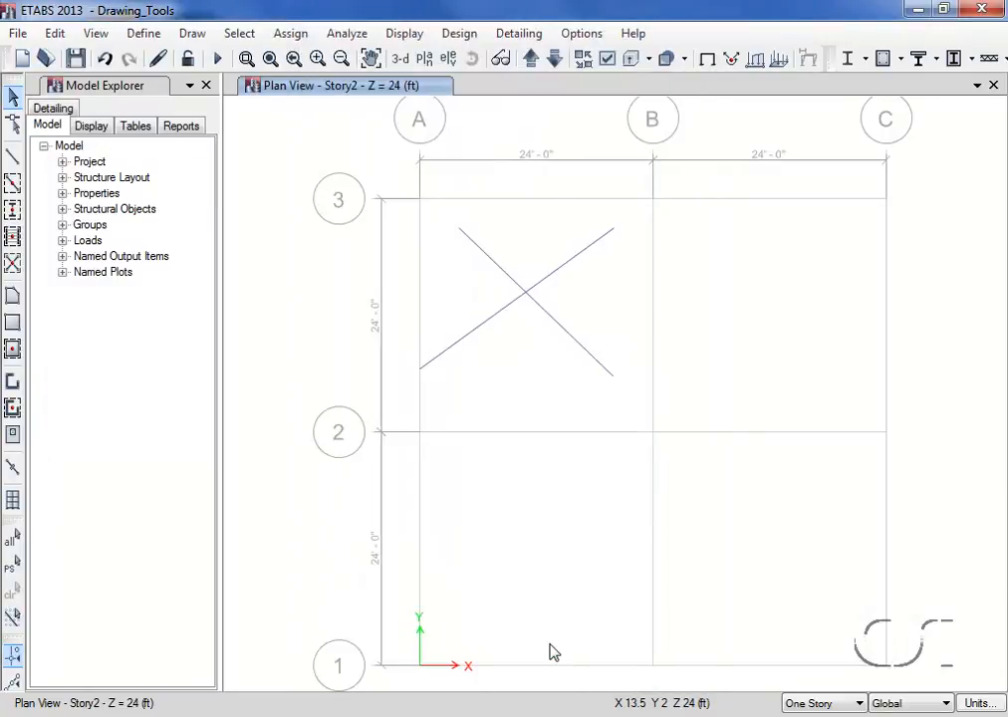
Step: Show the second Joint Coordinates table from the model's structure layout tables
{"action": "left_click", "coordinate": [139, 127]}
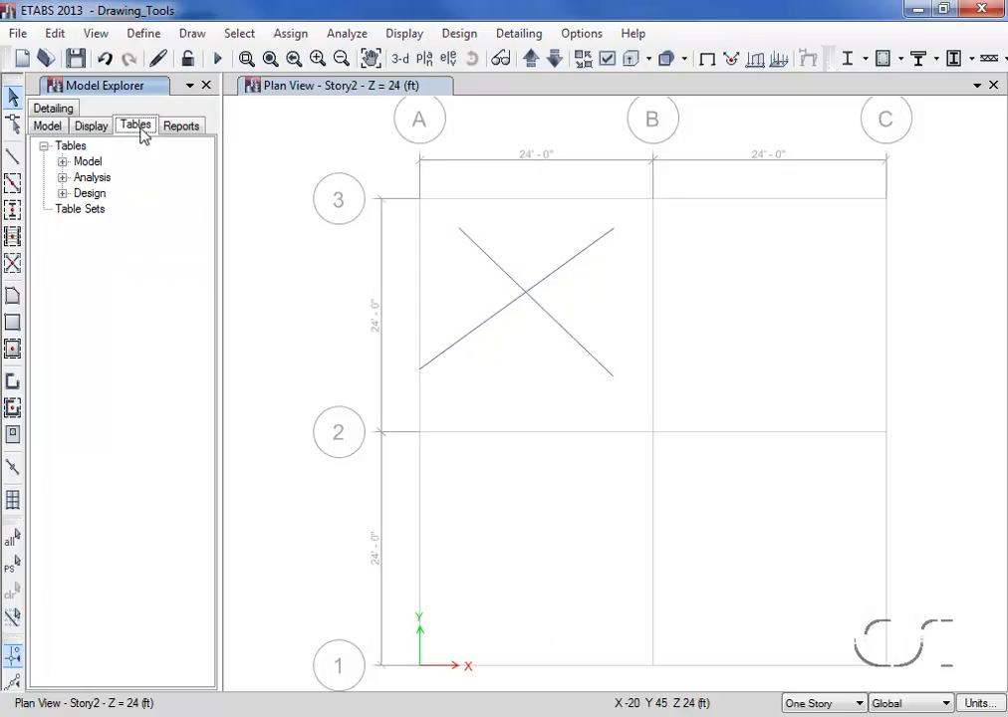
{"action": "left_click", "coordinate": [62, 162]}
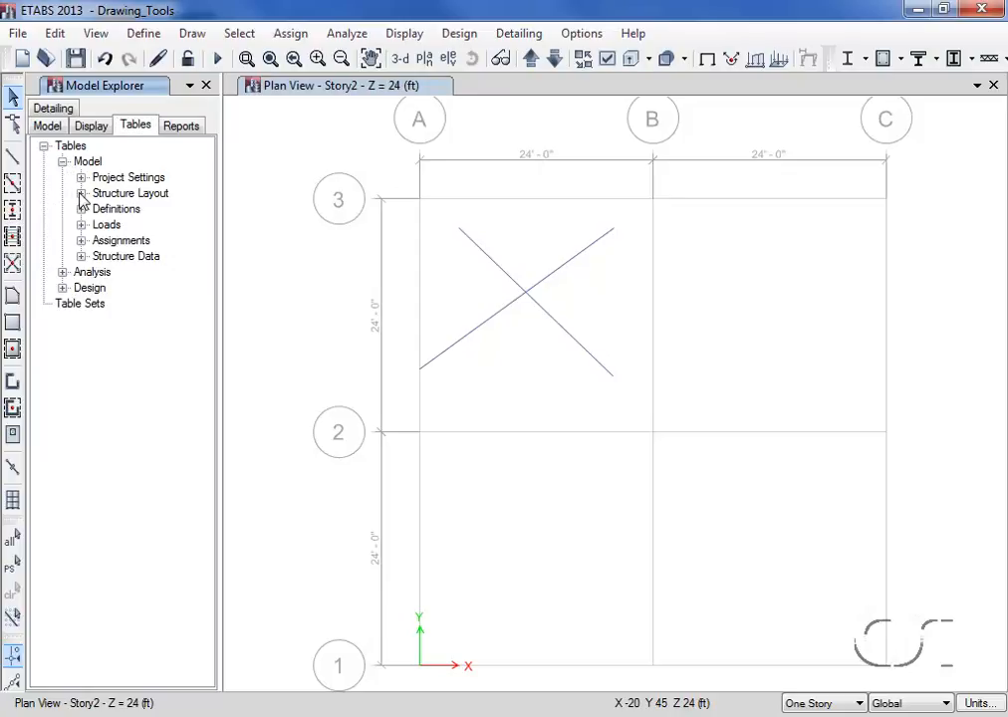
{"action": "left_click", "coordinate": [82, 193]}
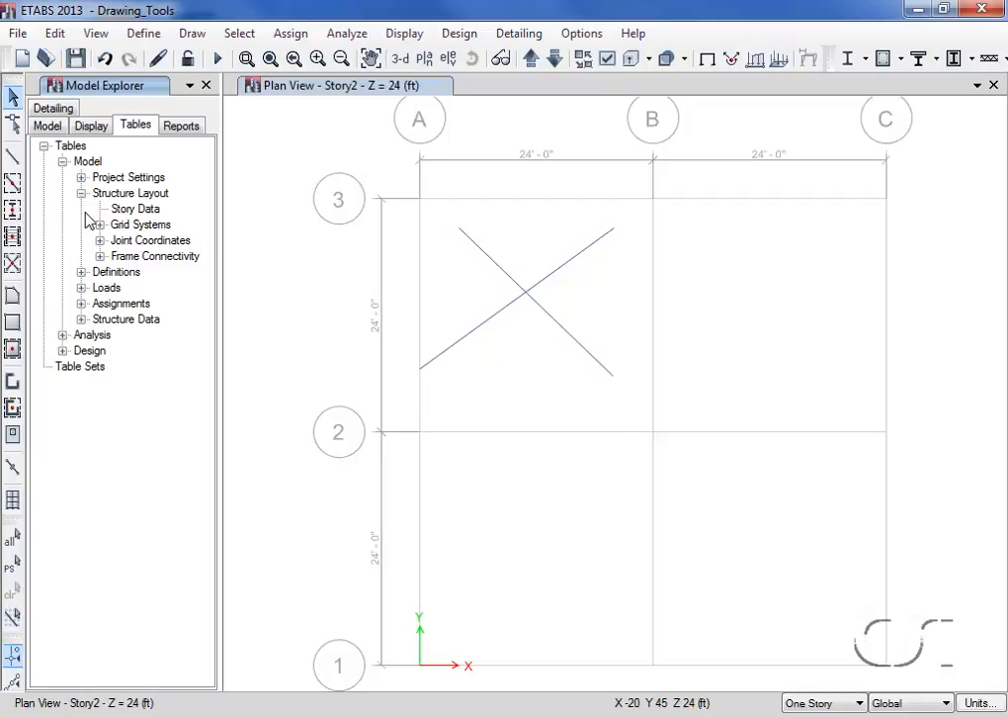
{"action": "left_click", "coordinate": [100, 240]}
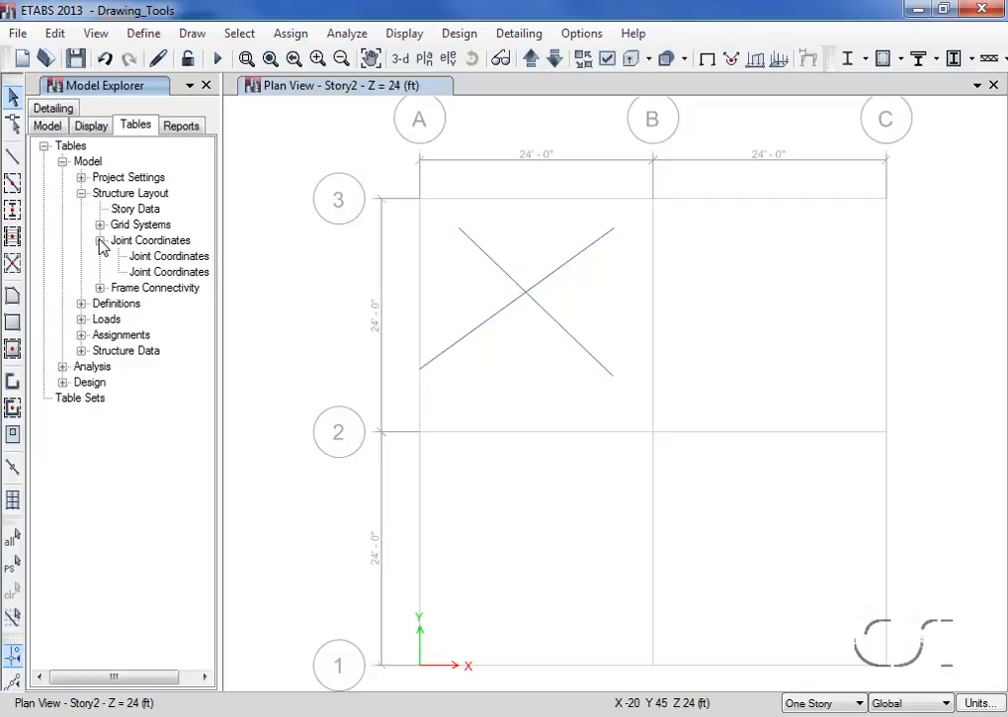
{"action": "left_click", "coordinate": [164, 272]}
{"action": "right_click", "coordinate": [151, 277]}
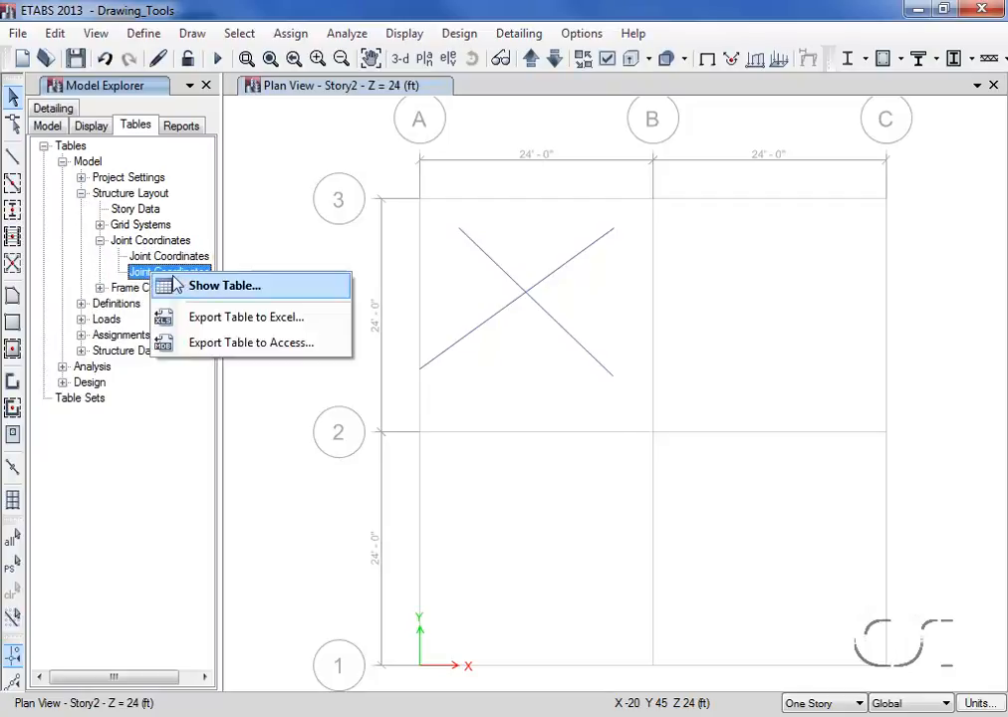
{"action": "left_click", "coordinate": [199, 285]}
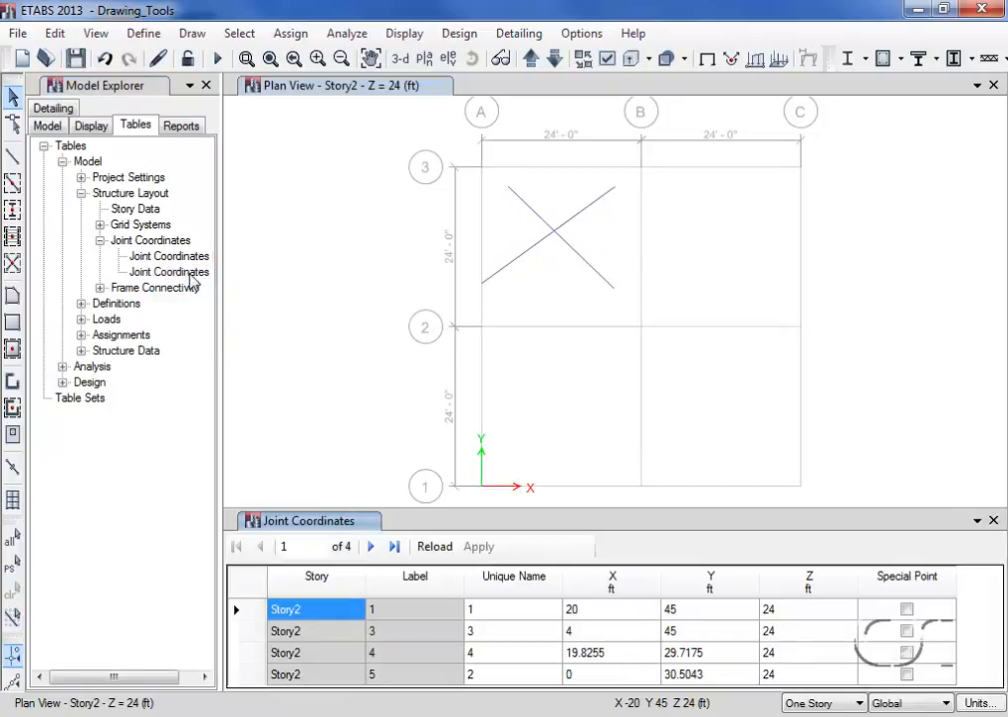
Step: Set the X coordinate of joint 1 to 24 ft in the Joint Coordinates table, apply the edit and close the table
{"action": "left_click", "coordinate": [589, 618]}
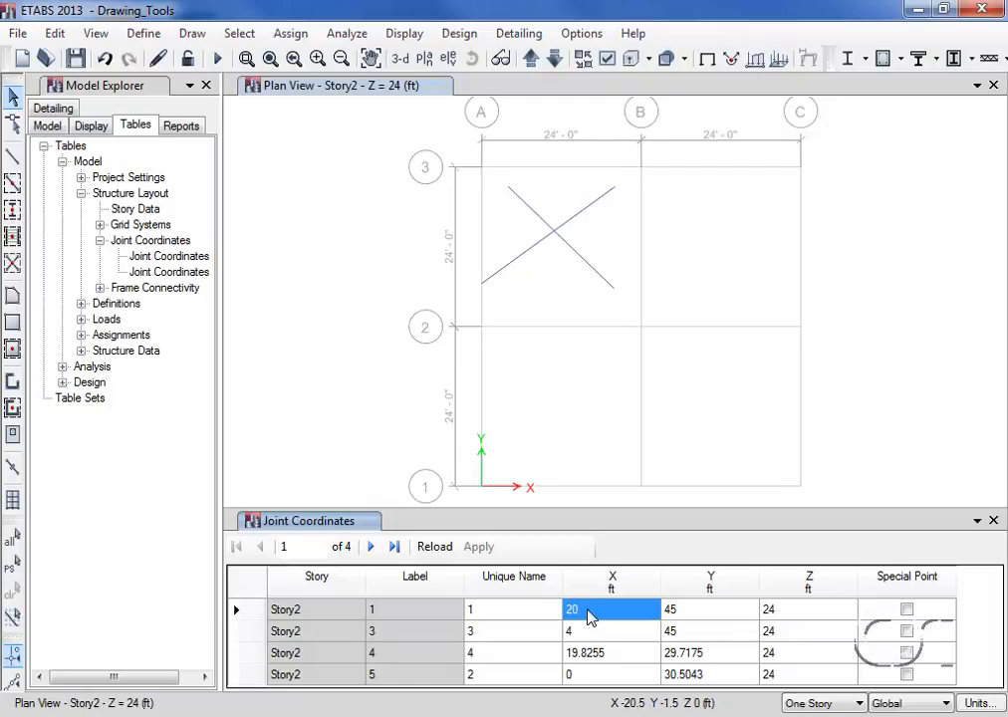
{"action": "type", "text": "24"}
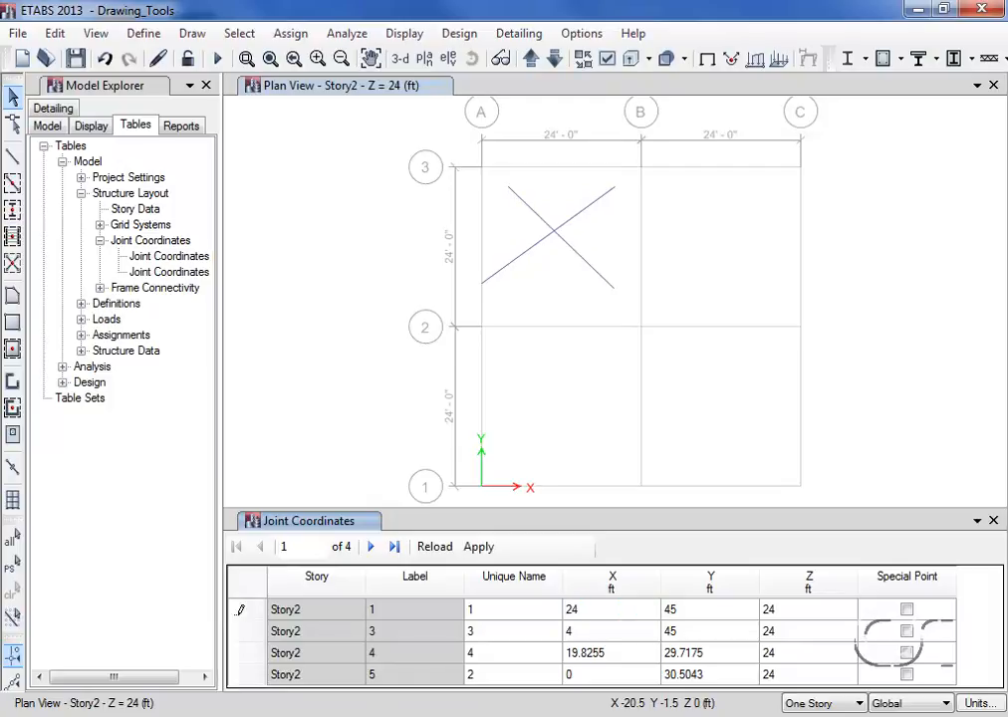
{"action": "key", "text": "Return"}
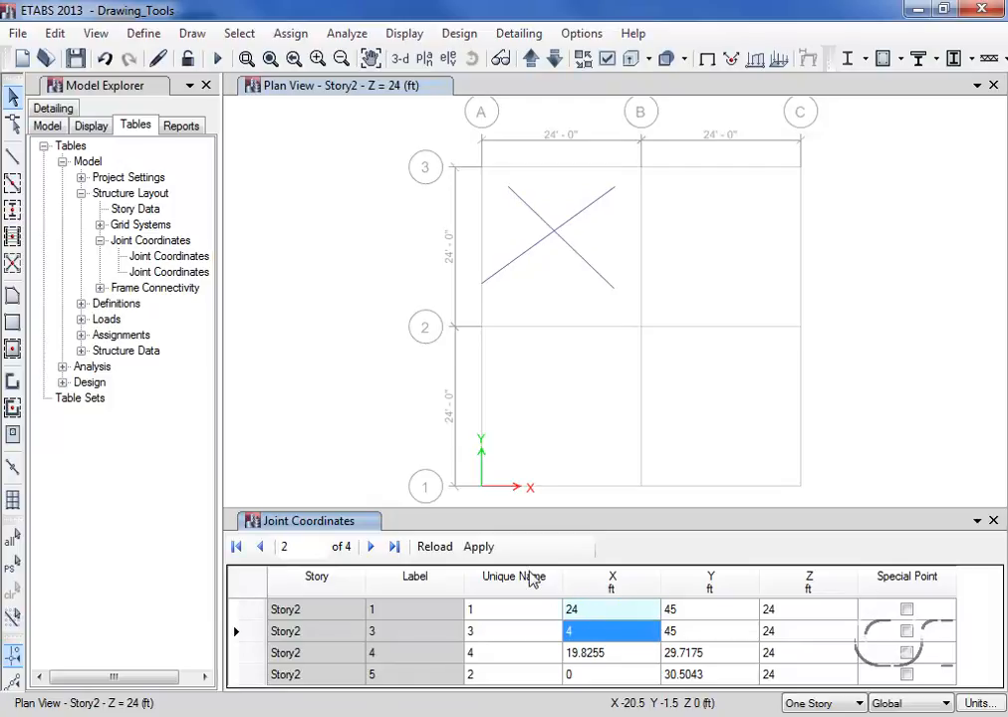
{"action": "left_click", "coordinate": [479, 547]}
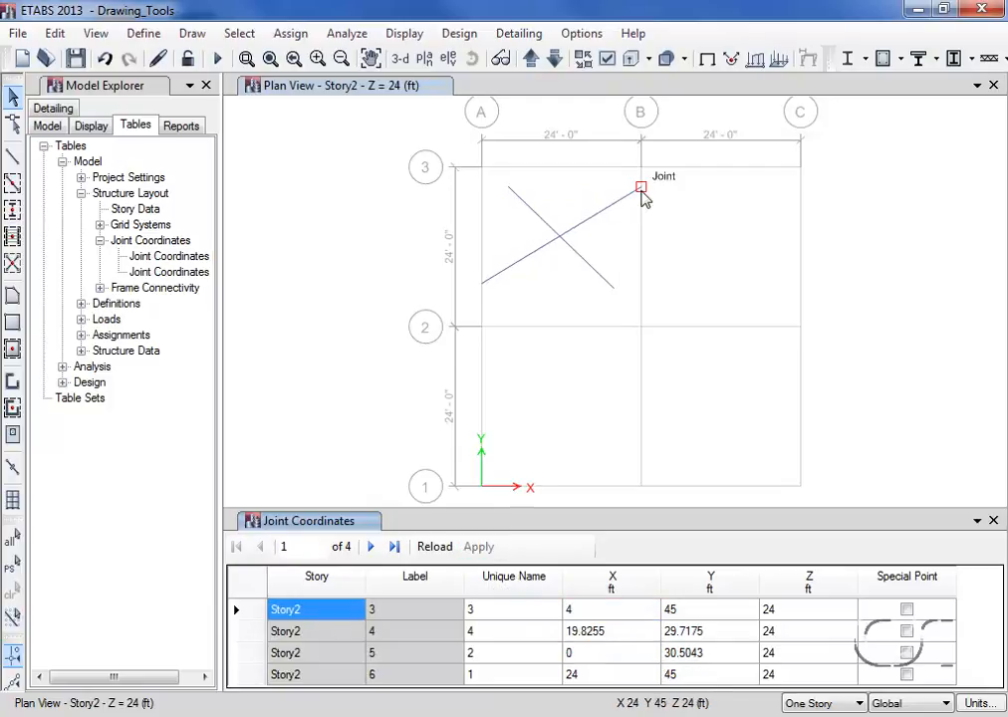
{"action": "left_click", "coordinate": [994, 521]}
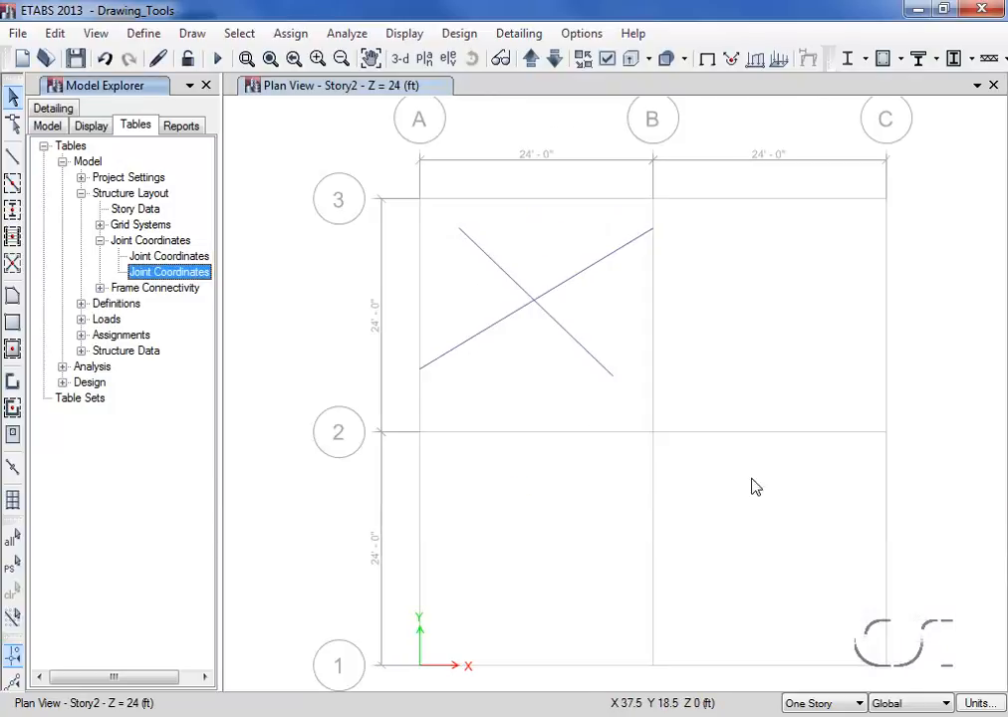
Step: Trim the diagonal beam against the crossing beam, using both beams and the joint on grid A as the selection
{"action": "left_click", "coordinate": [496, 324]}
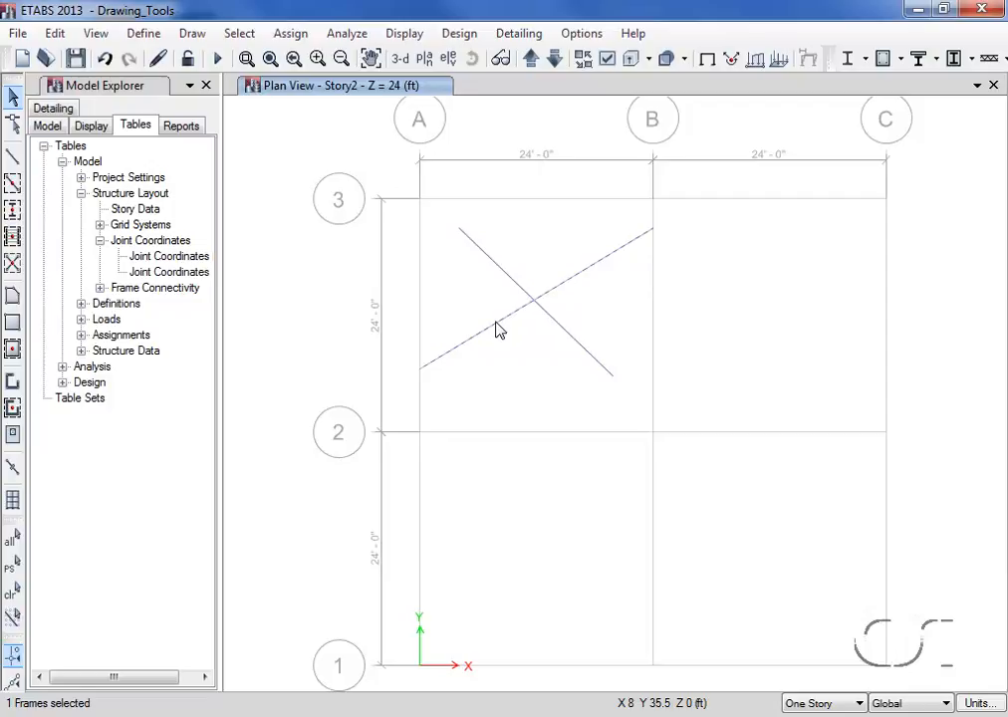
{"action": "left_click", "coordinate": [421, 370]}
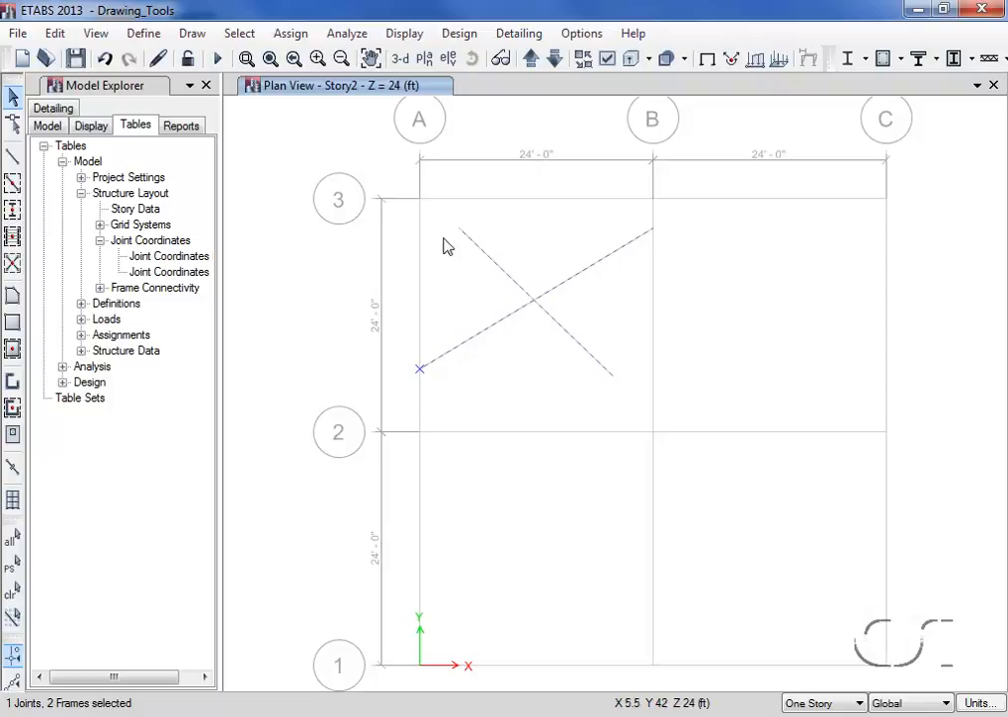
{"action": "left_click", "coordinate": [56, 34]}
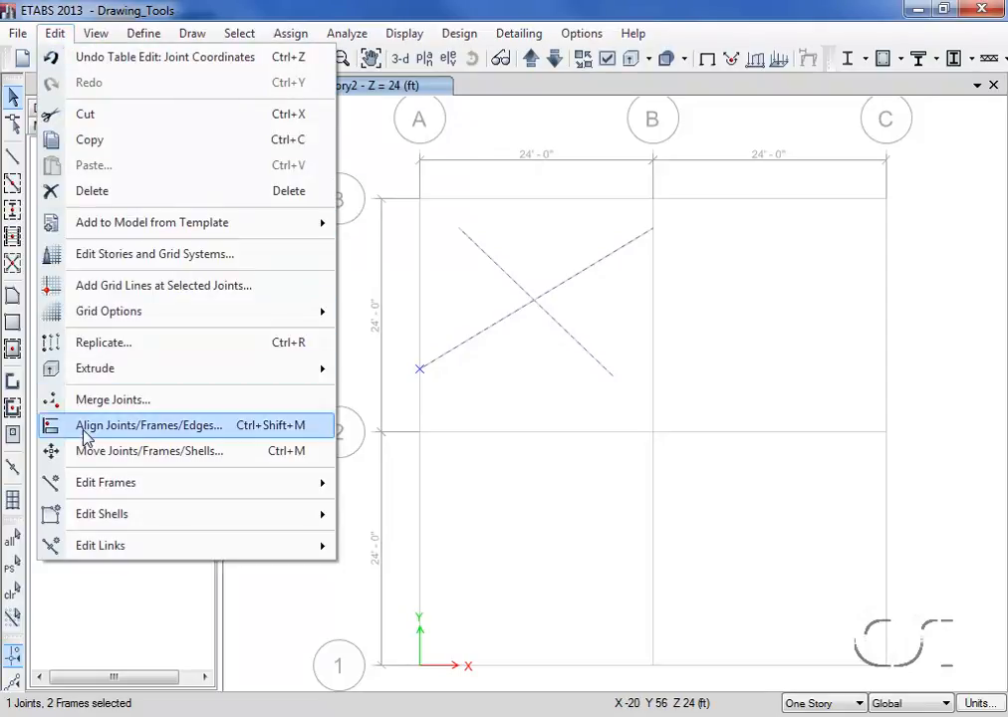
{"action": "left_click", "coordinate": [176, 430]}
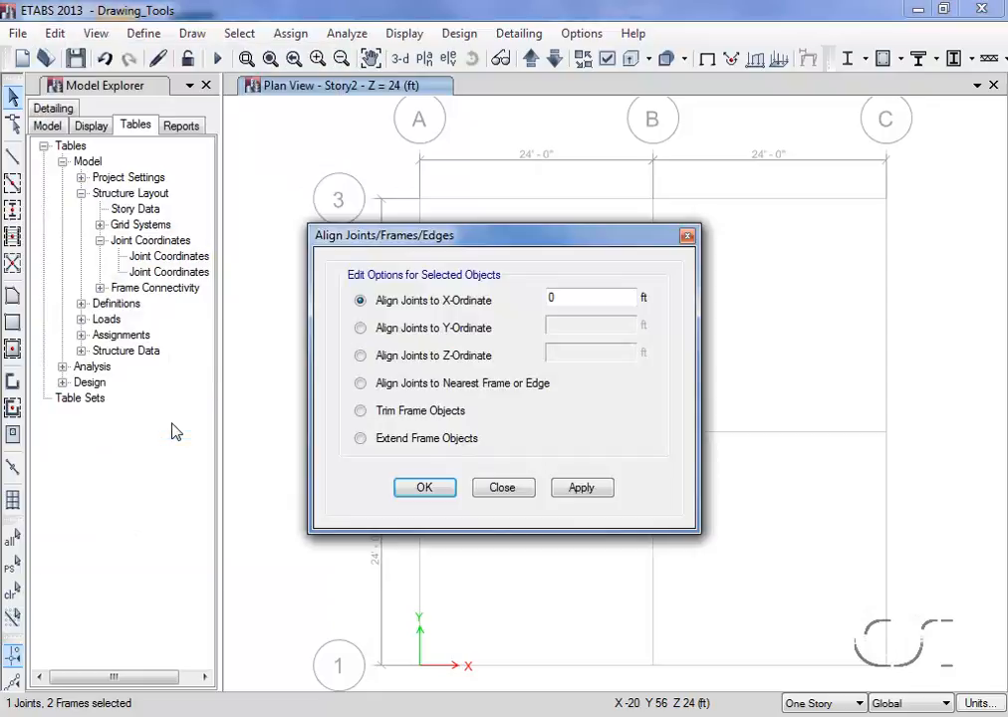
{"action": "left_click", "coordinate": [360, 411]}
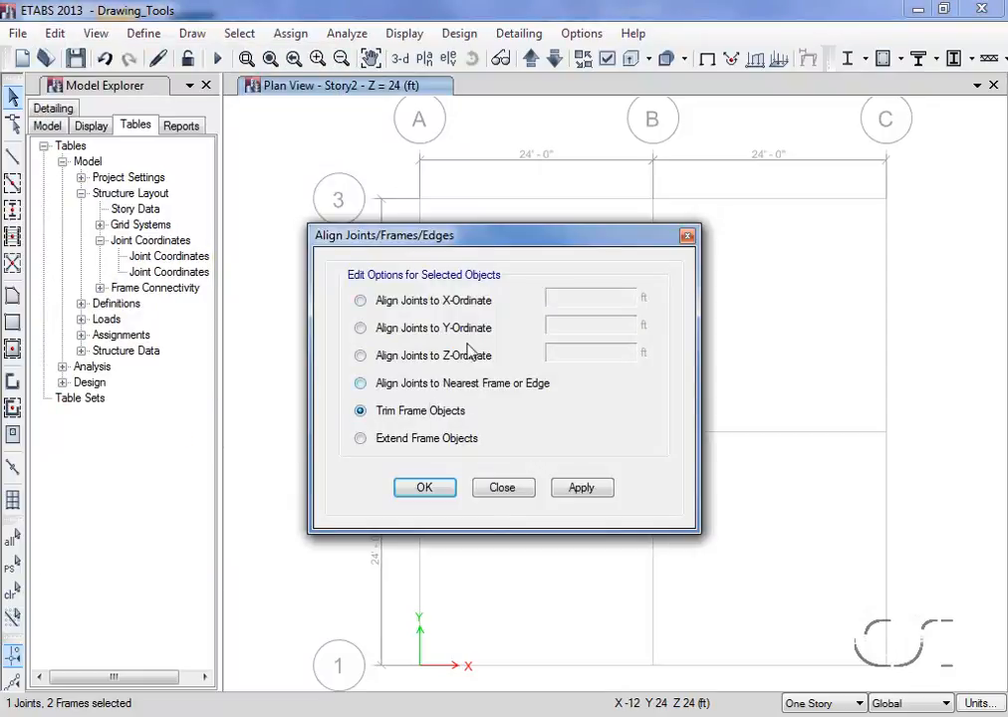
{"action": "left_click_drag", "start_coordinate": [529, 245], "coordinate": [714, 398]}
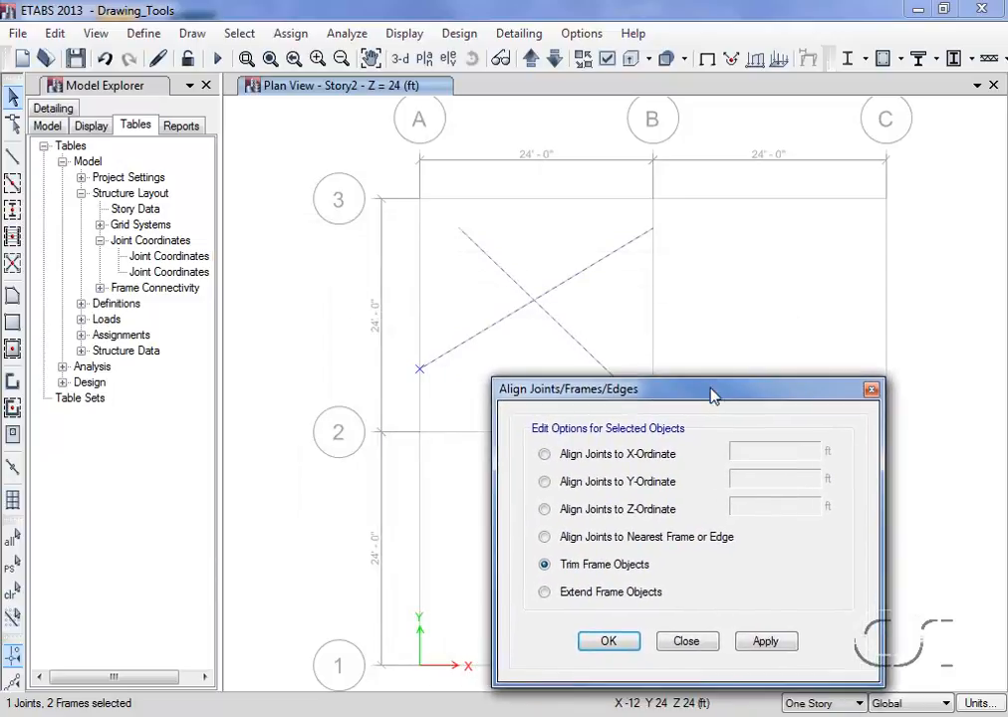
{"action": "left_click", "coordinate": [765, 642]}
{"action": "left_click", "coordinate": [697, 648]}
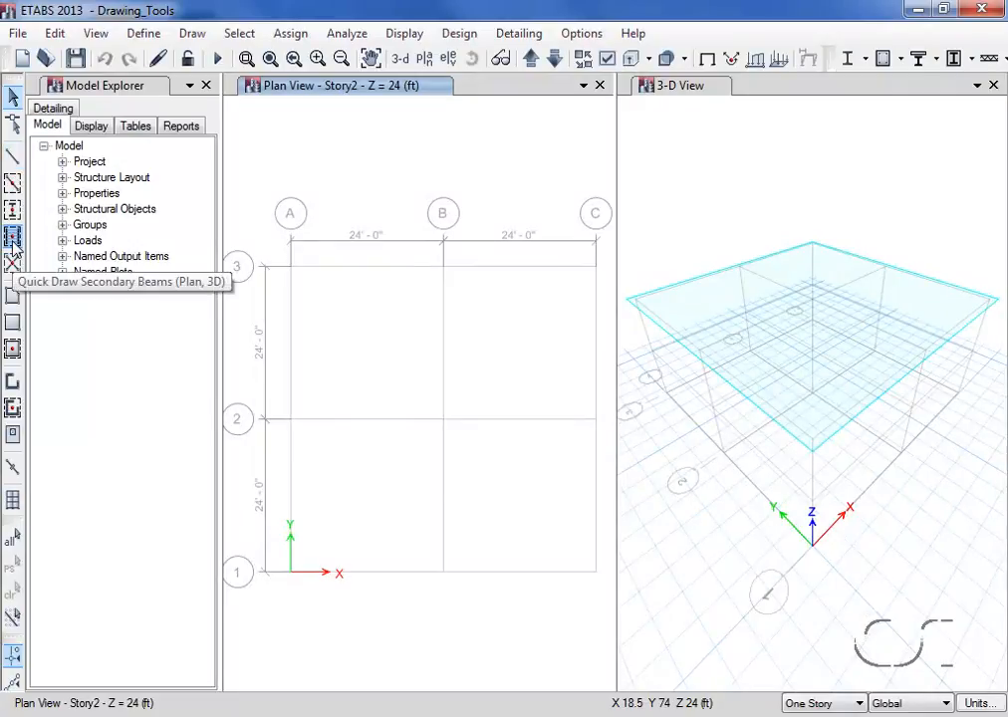
Step: Quick draw three pinned A-CompBm secondary beams parallel to Y or R in bay A-B/2-3, and three parallel to X or T in bay B-C/2-3
{"action": "left_click", "coordinate": [12, 237]}
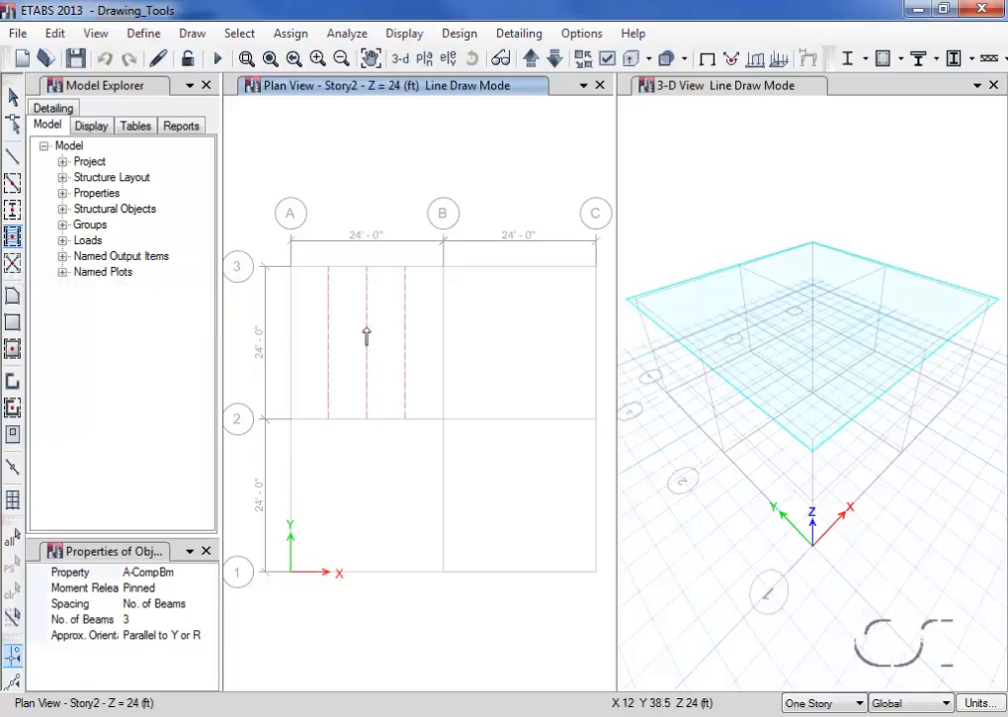
{"action": "left_click", "coordinate": [365, 328]}
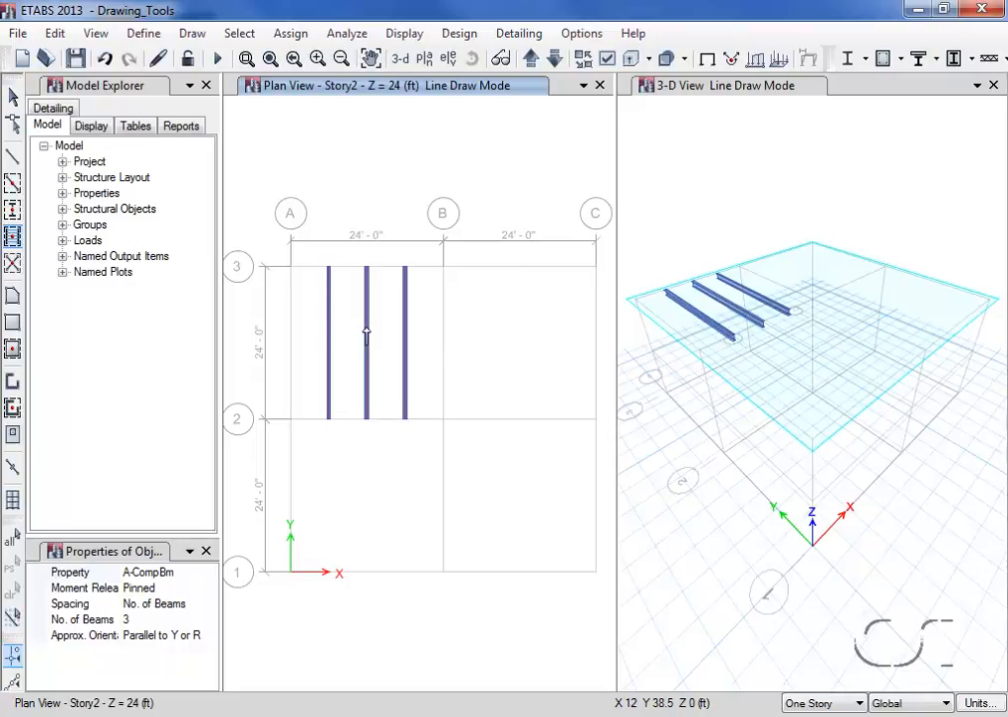
{"action": "left_click", "coordinate": [184, 638]}
{"action": "left_click", "coordinate": [210, 637]}
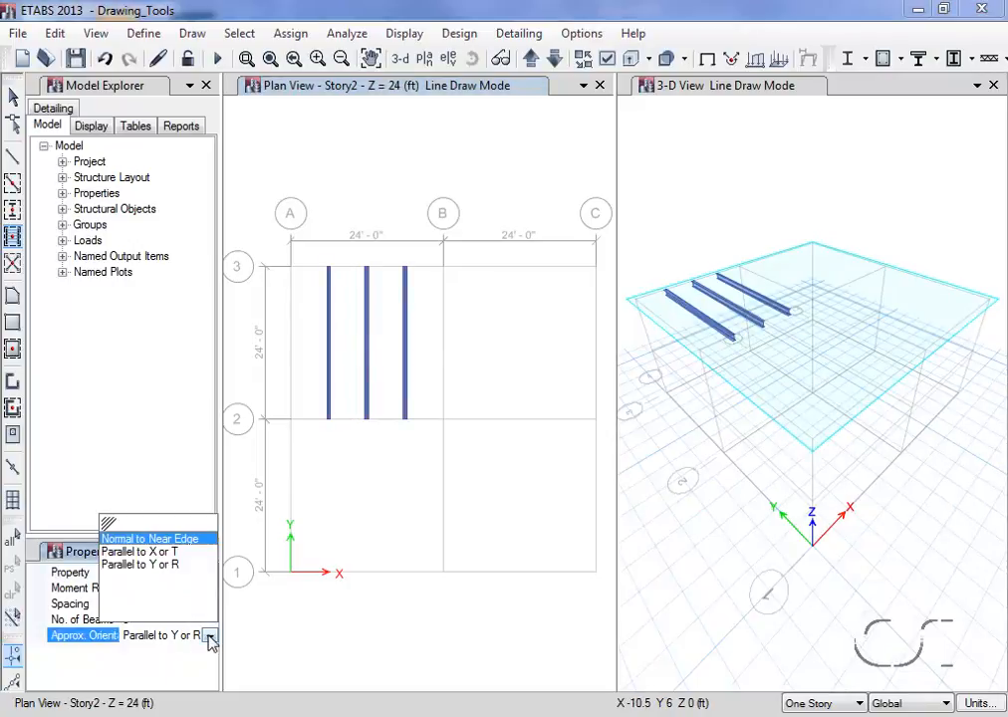
{"action": "left_click", "coordinate": [160, 562]}
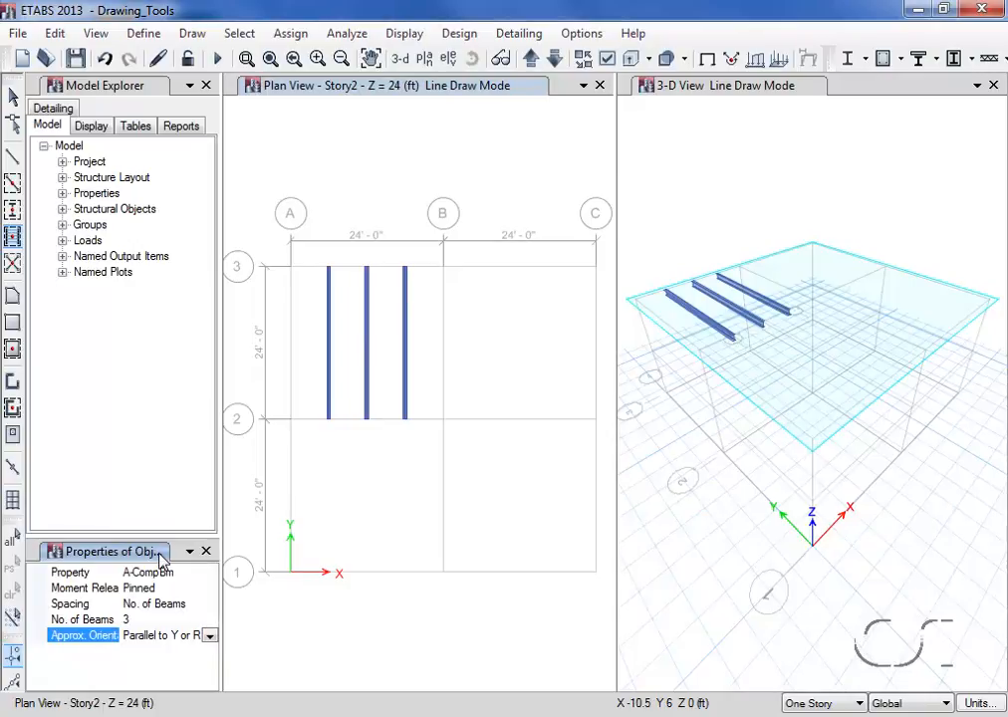
{"action": "left_click", "coordinate": [504, 350]}
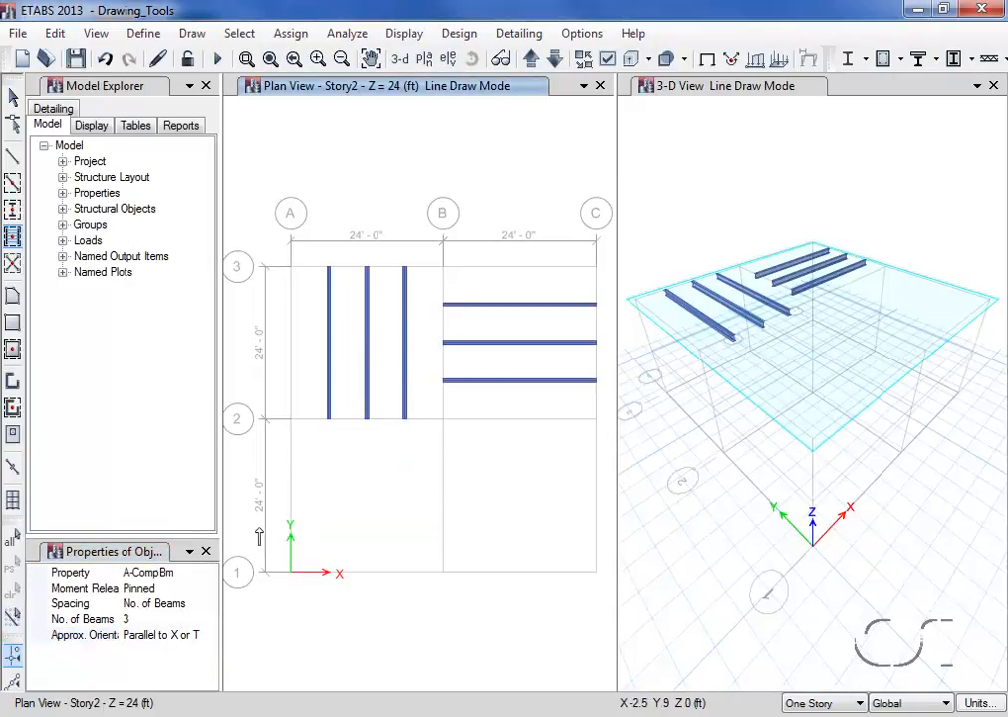
Step: Quick draw three secondary beams in bay B-C/1-2 with the approximate orientation set to Normal to Near Edge
{"action": "left_click", "coordinate": [198, 635]}
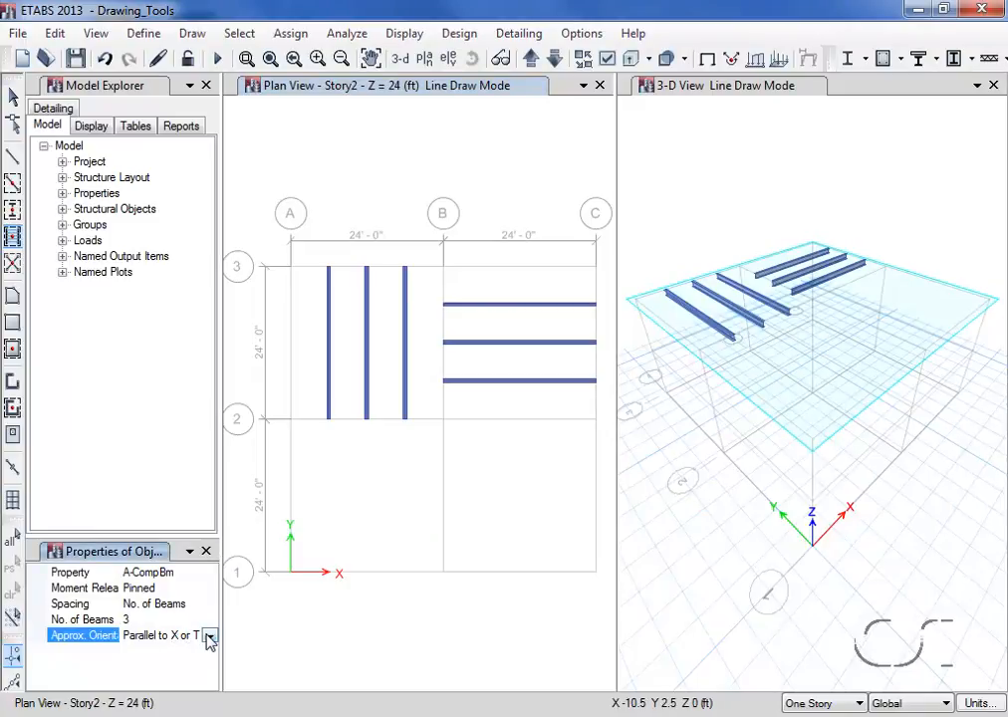
{"action": "left_click", "coordinate": [209, 636]}
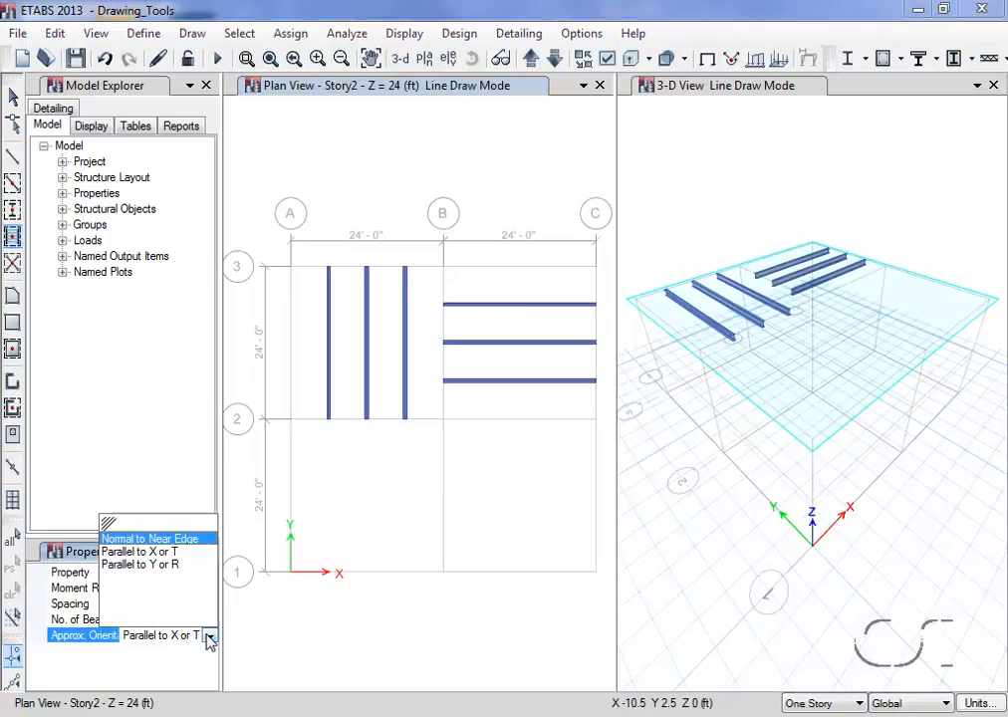
{"action": "left_click", "coordinate": [197, 541]}
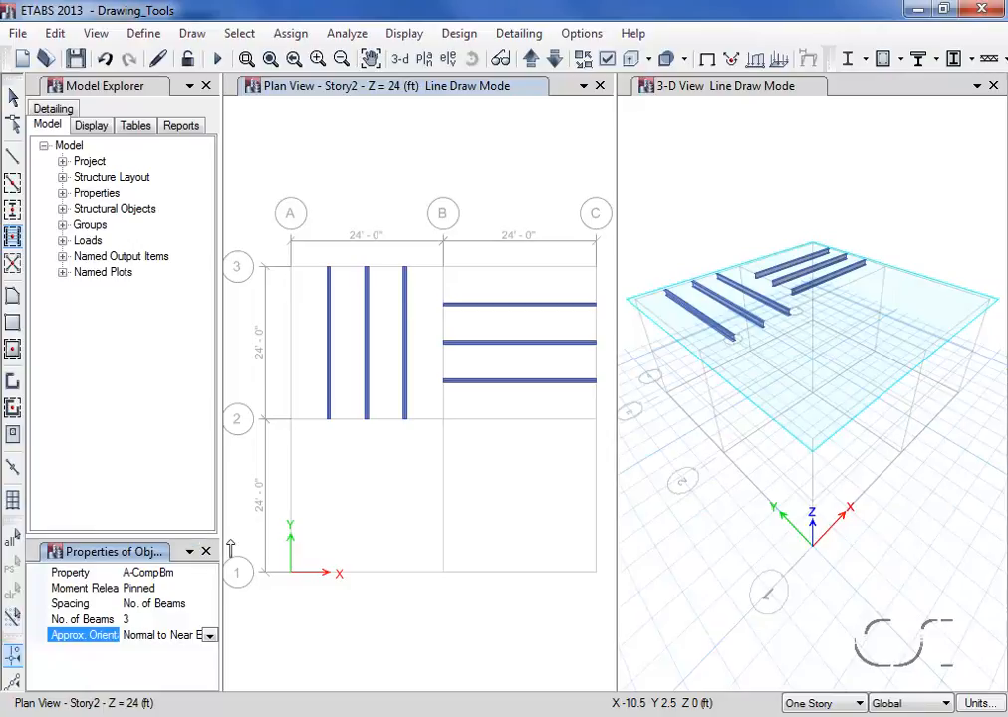
{"action": "left_click", "coordinate": [514, 457]}
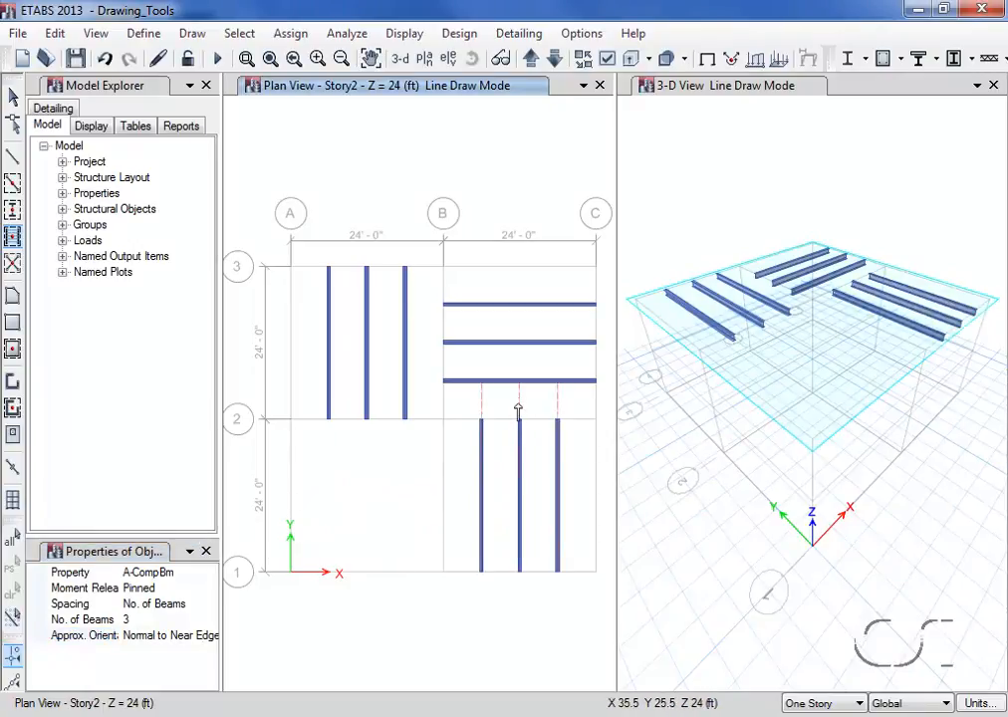
Step: Extend the B-C/1-2 secondary beams past grid 2 and the B-C/2-3 beams past grid B to the nearest perpendicular beams, and end drawing
{"action": "left_click", "coordinate": [519, 404]}
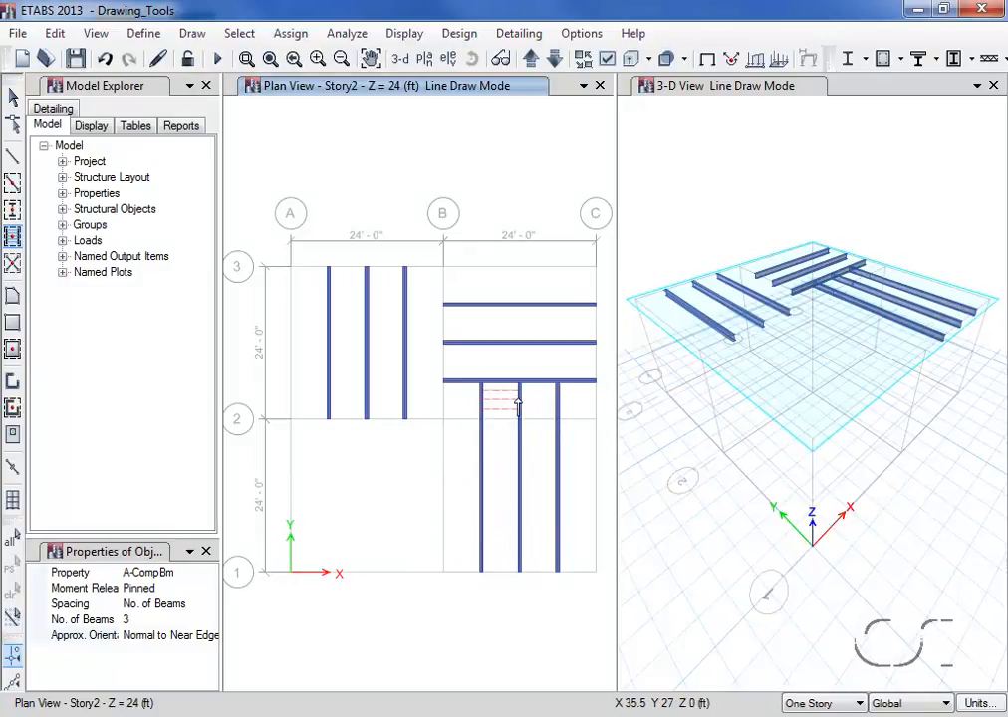
{"action": "left_click", "coordinate": [429, 350]}
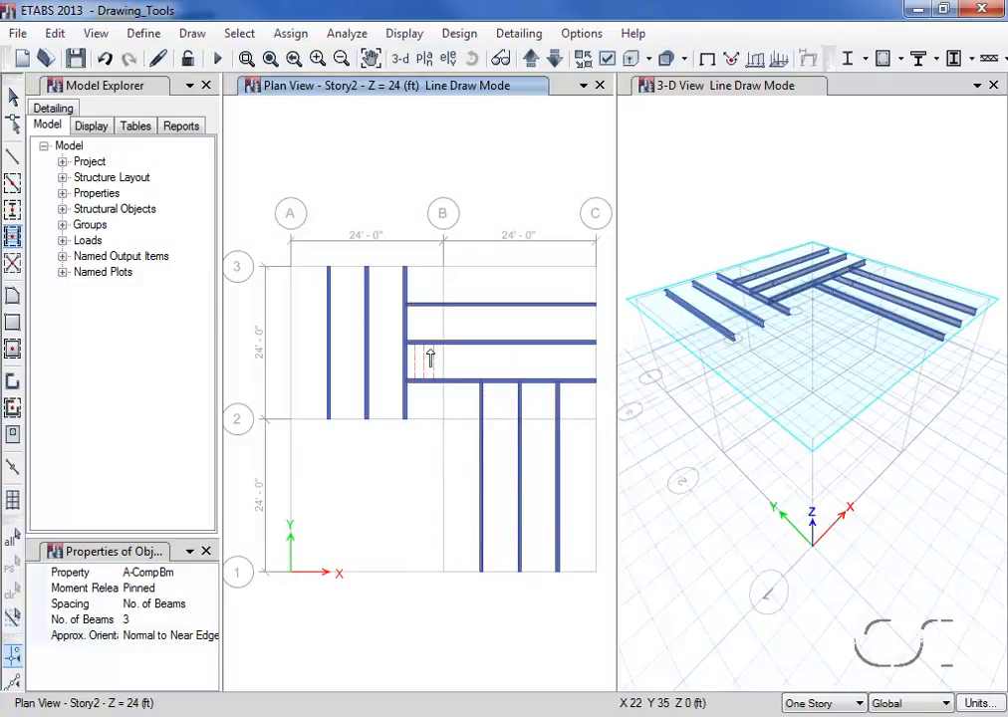
{"action": "left_click", "coordinate": [13, 97]}
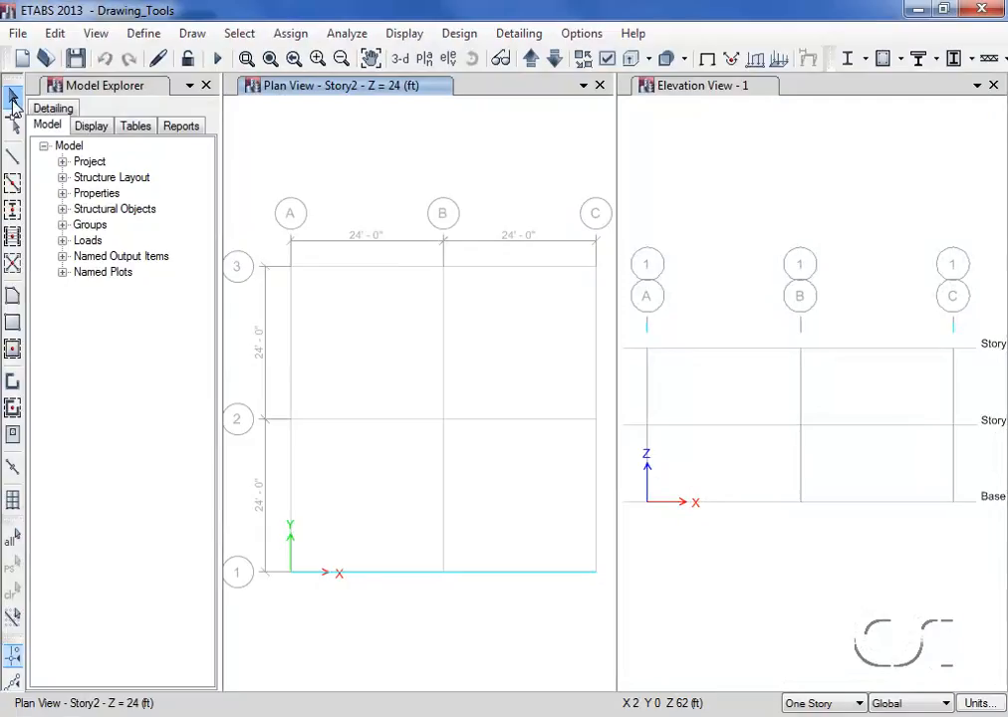
Step: Quick draw a pinned A-LatBm X brace in bay A-B/2-3 of the Story2 plan
{"action": "left_click", "coordinate": [13, 267]}
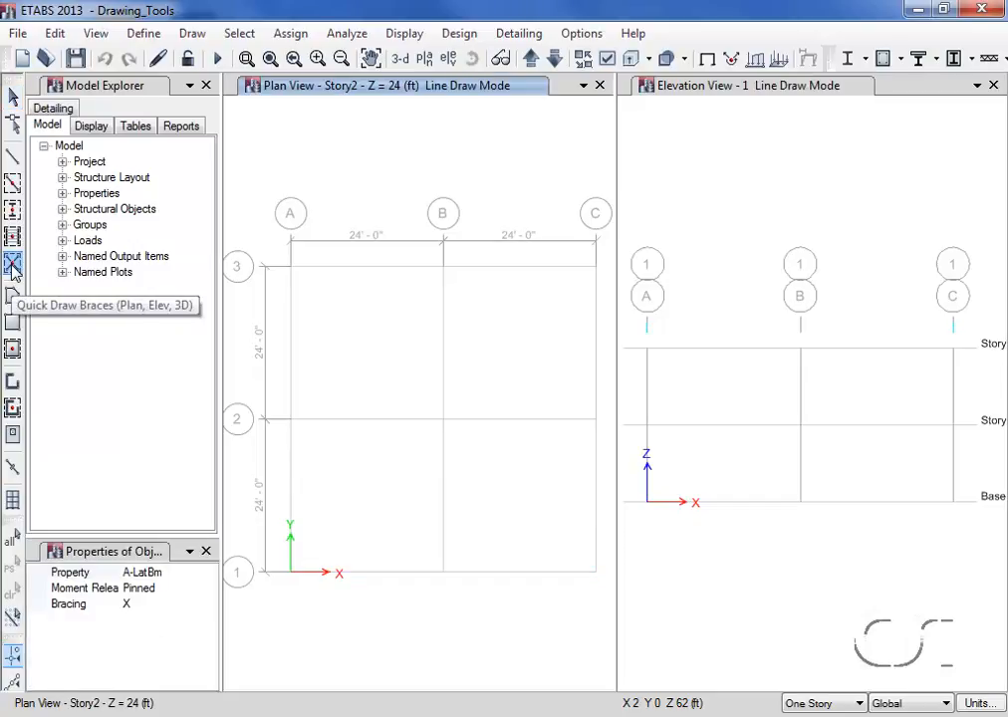
{"action": "left_click", "coordinate": [363, 349]}
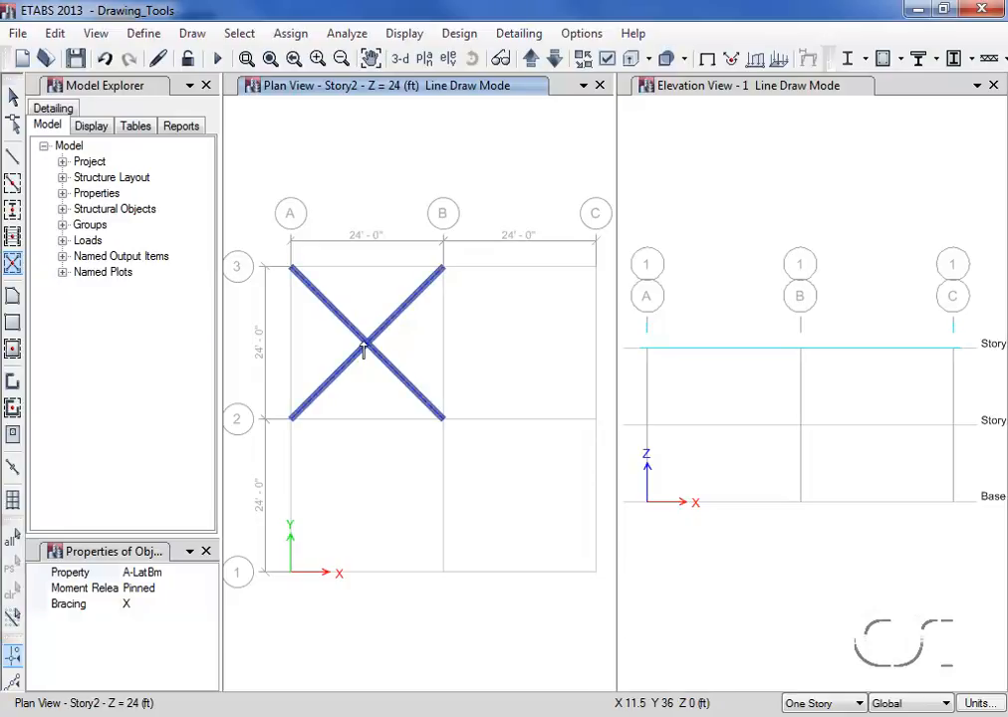
Step: Quick draw an X brace in the upper-story A-B bay and a V brace in the upper-story B-C bay of Elevation 1
{"action": "left_click", "coordinate": [670, 86]}
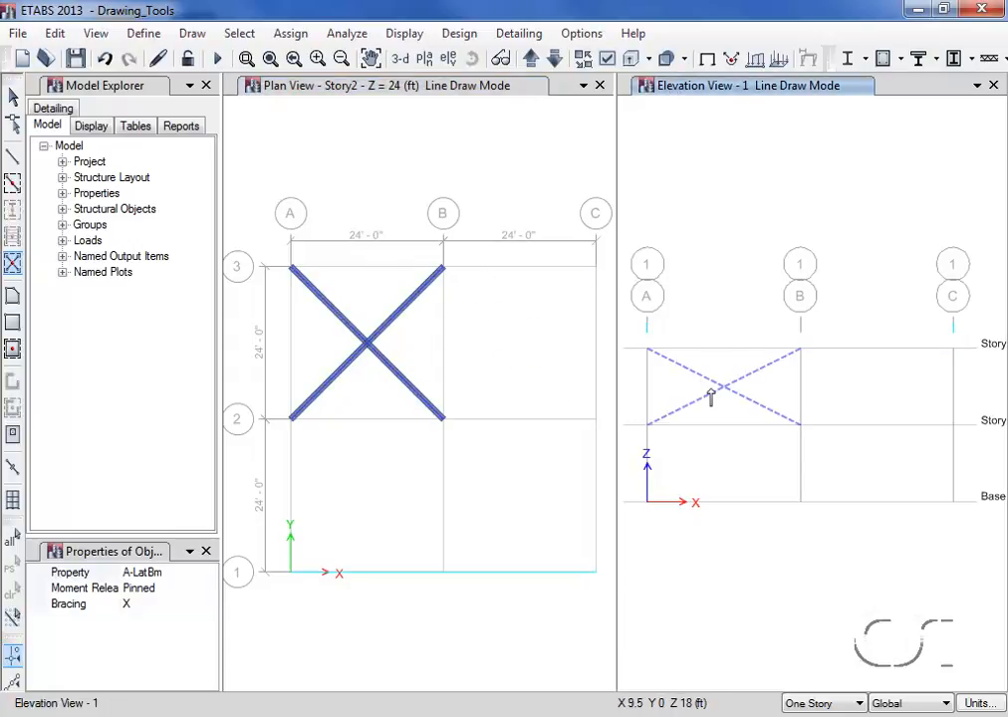
{"action": "left_click", "coordinate": [713, 397]}
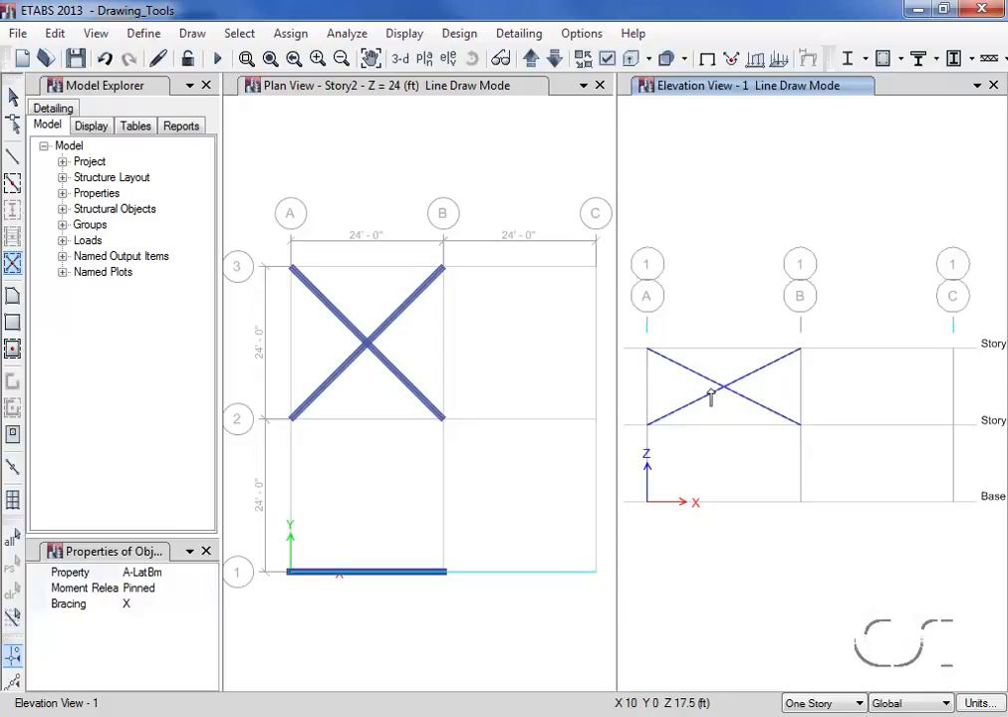
{"action": "left_click", "coordinate": [149, 605]}
{"action": "left_click", "coordinate": [210, 605]}
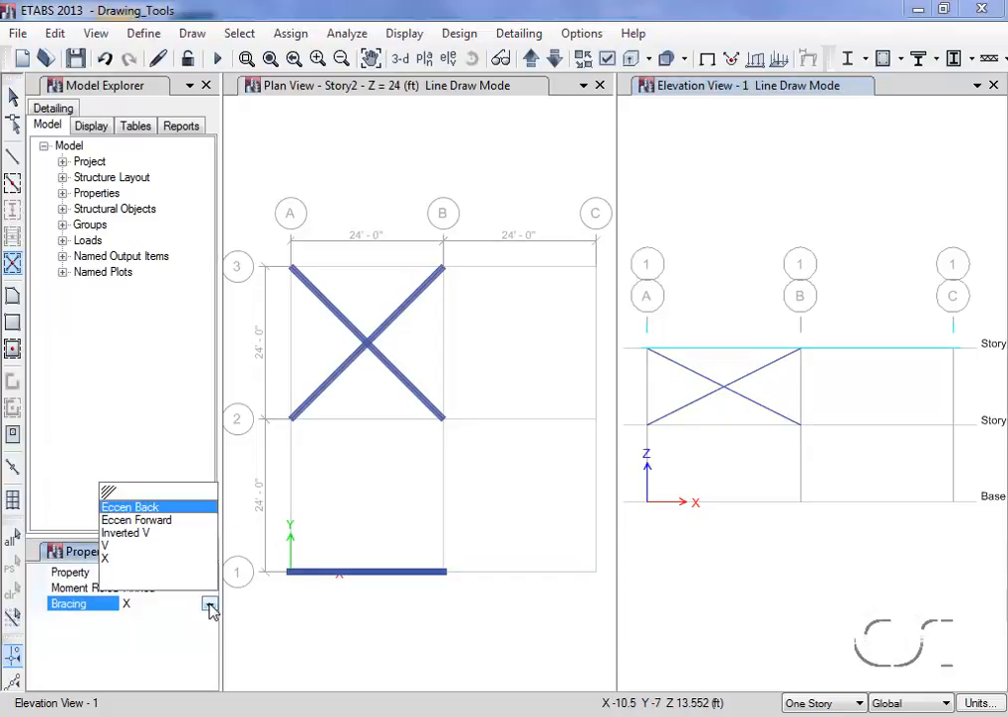
{"action": "left_click", "coordinate": [106, 547]}
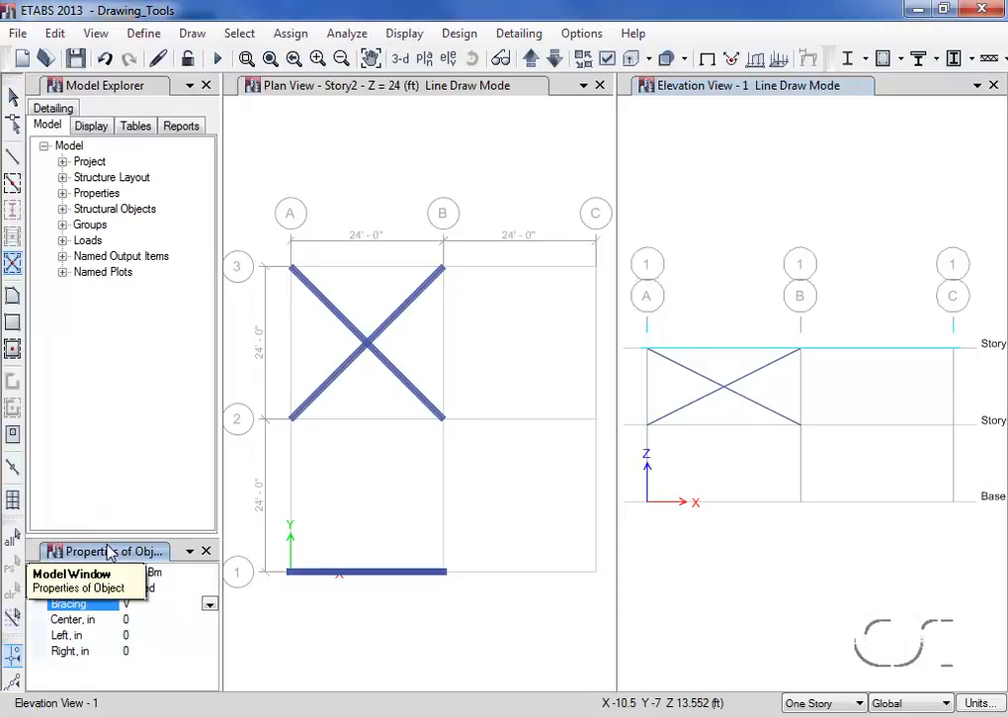
{"action": "left_click", "coordinate": [853, 403]}
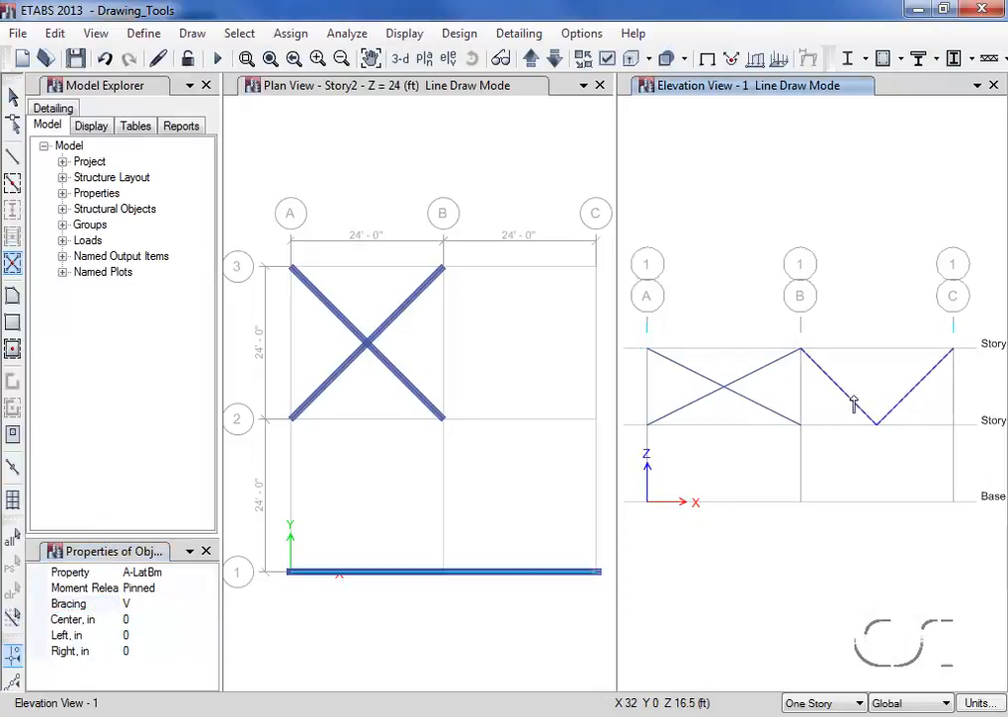
Step: Quick draw an Inverted V brace in the lower-story B-C bay of Elevation 1
{"action": "left_click", "coordinate": [133, 605]}
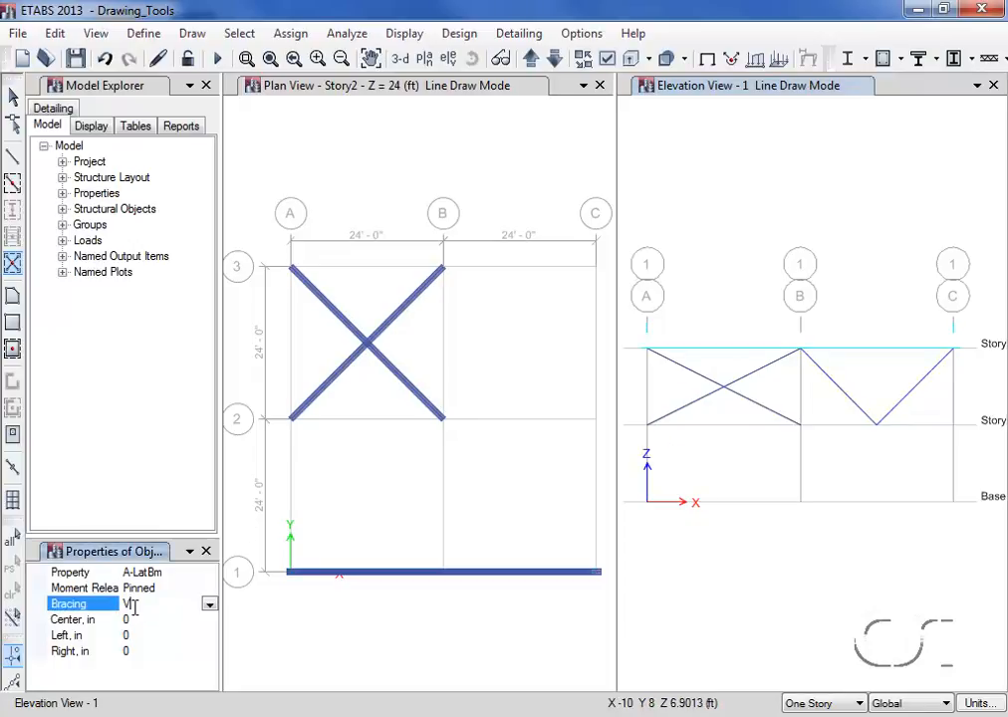
{"action": "left_click", "coordinate": [210, 605]}
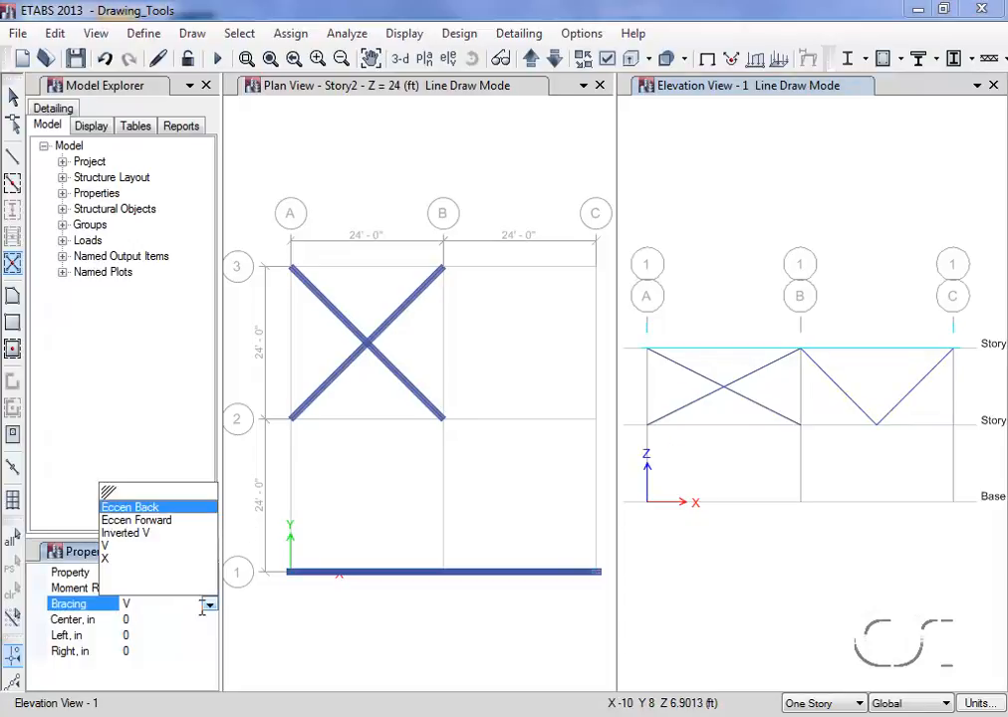
{"action": "left_click", "coordinate": [136, 535]}
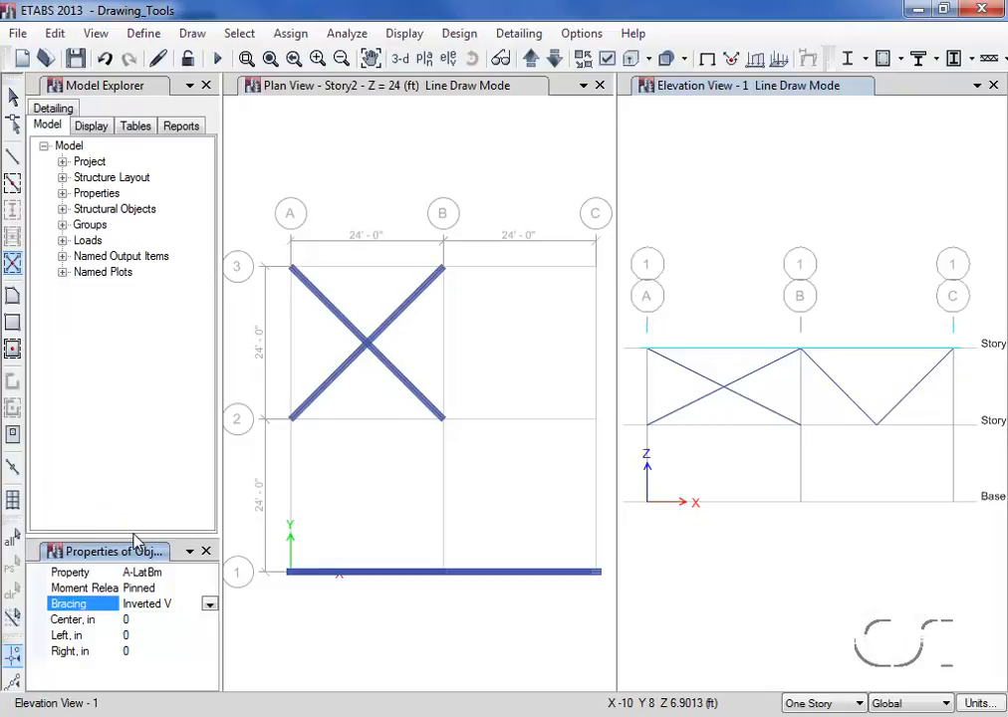
{"action": "left_click", "coordinate": [828, 479]}
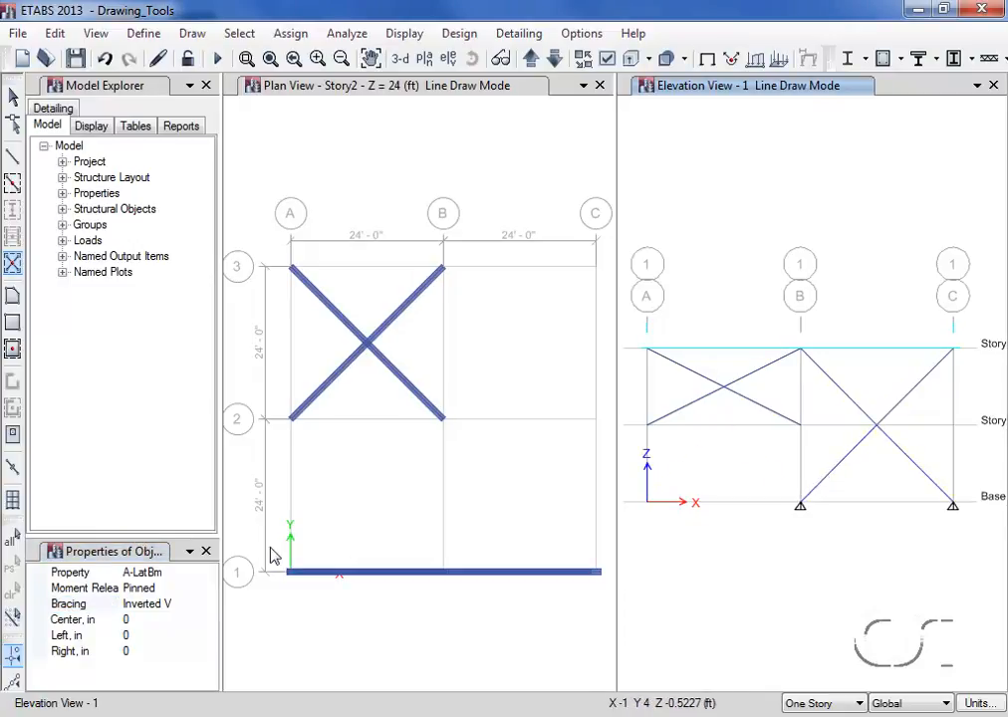
Step: Quick draw an Eccen Forward brace in the lower-story A-B bay of Elevation 1 and end drawing
{"action": "left_click", "coordinate": [178, 604]}
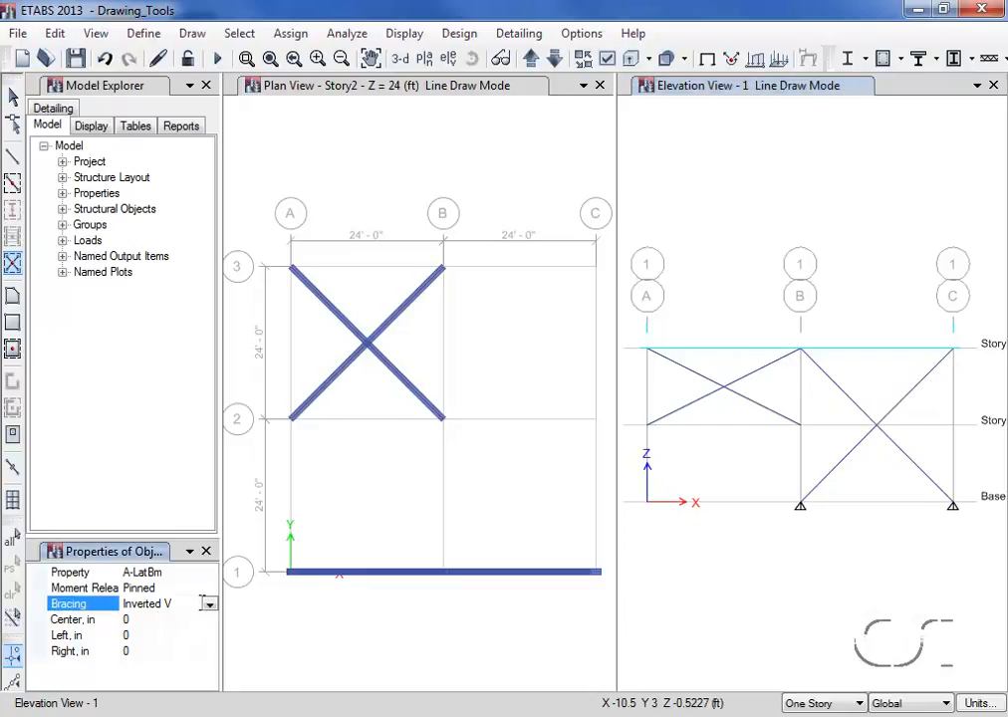
{"action": "left_click", "coordinate": [208, 606]}
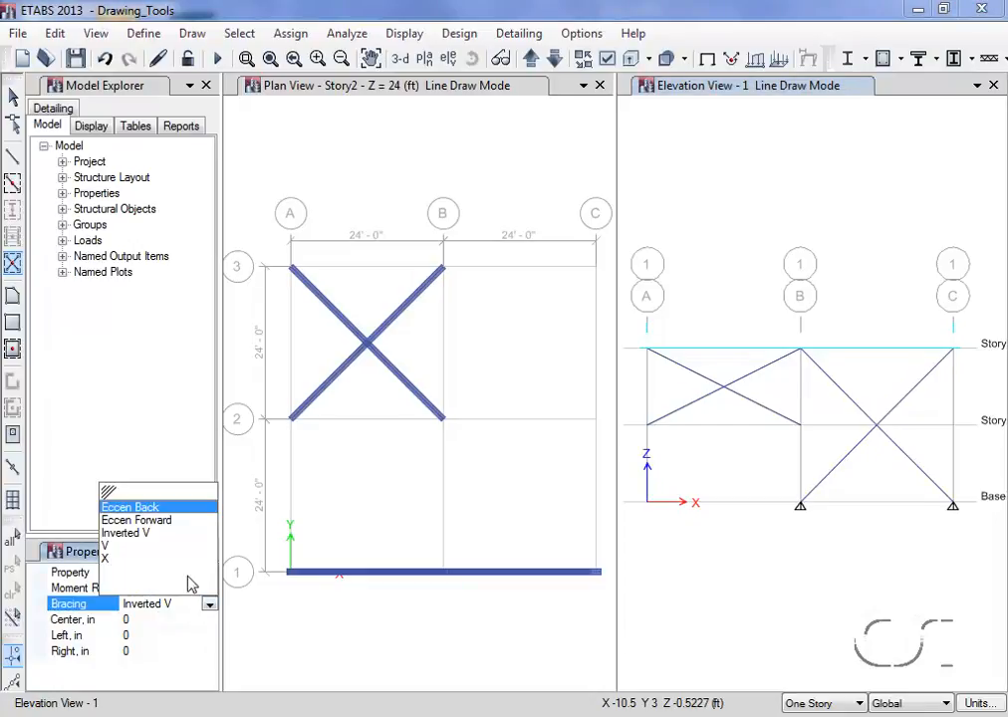
{"action": "left_click", "coordinate": [136, 520]}
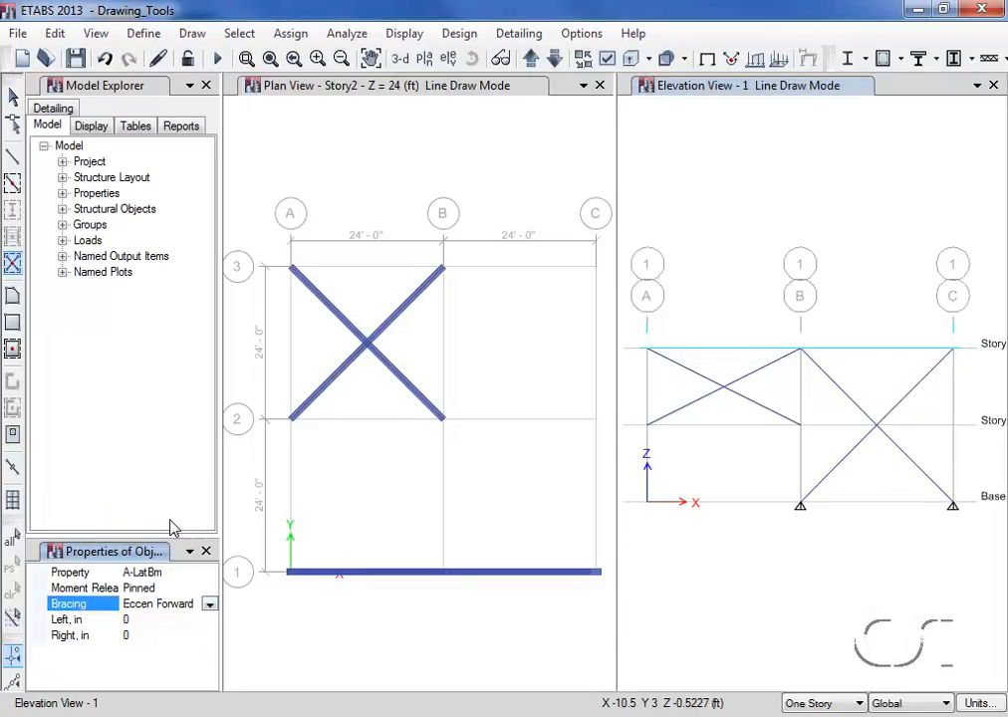
{"action": "left_click", "coordinate": [695, 501]}
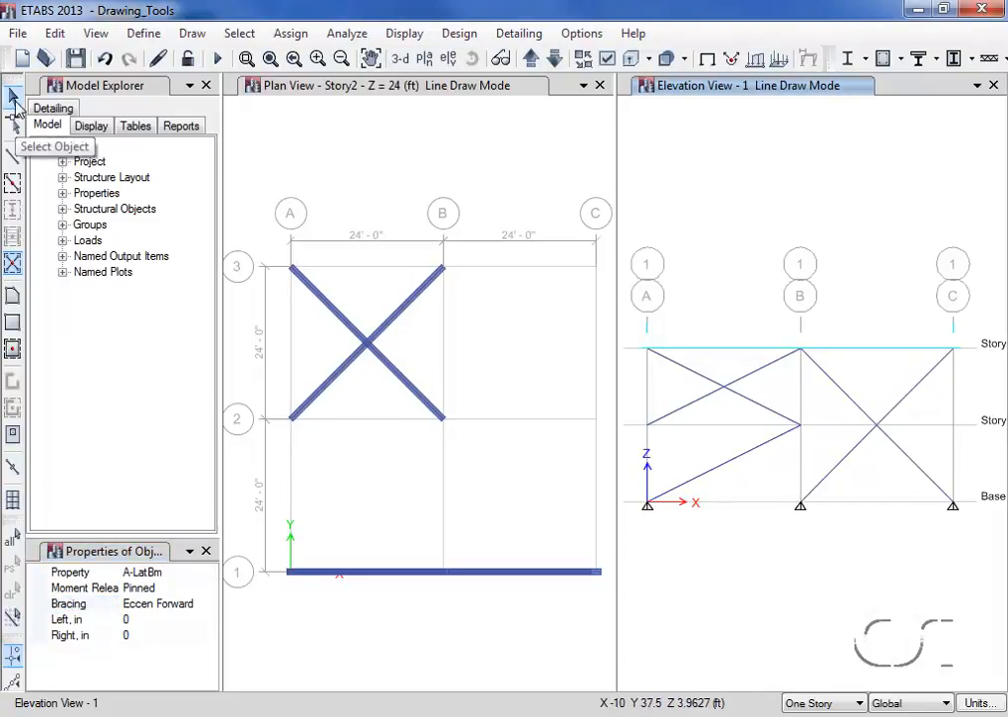
{"action": "left_click", "coordinate": [15, 104]}
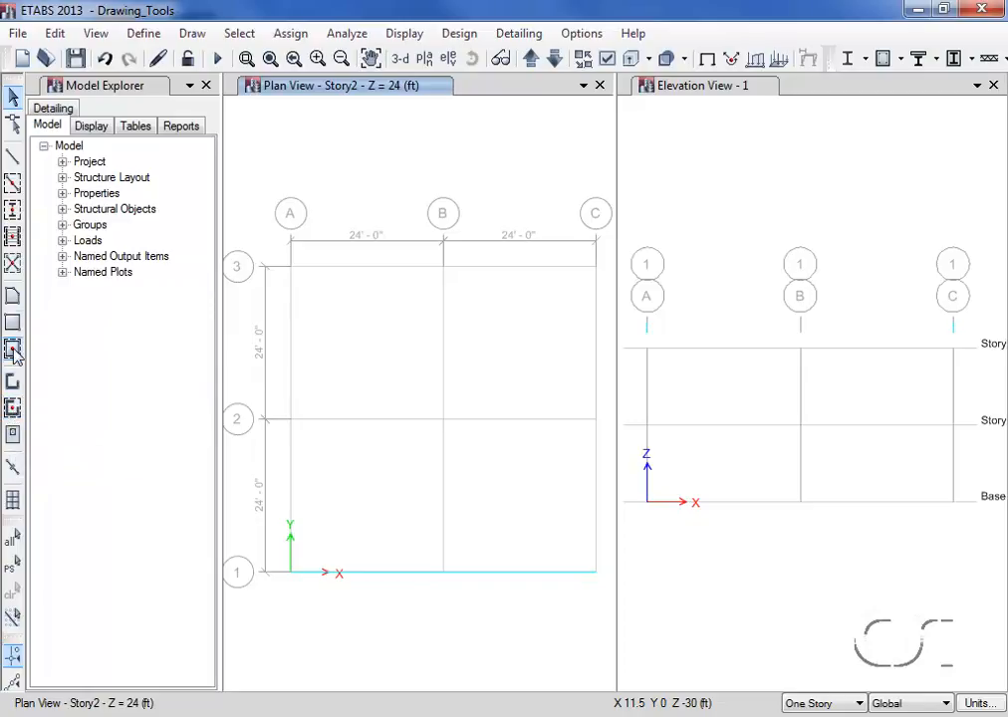
Step: Begin a Deck1 floor polygon in the Story2 plan from A-3 to B-3, continuing to a point at about X 30.3, Y 39 ft
{"action": "left_click", "coordinate": [13, 297]}
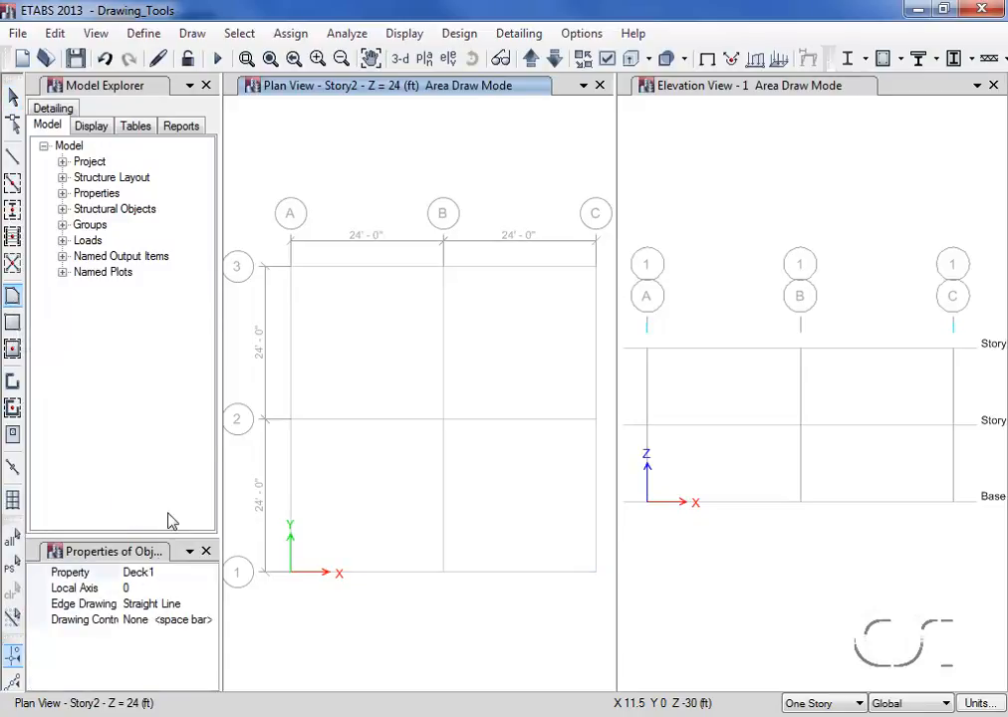
{"action": "left_click", "coordinate": [290, 268]}
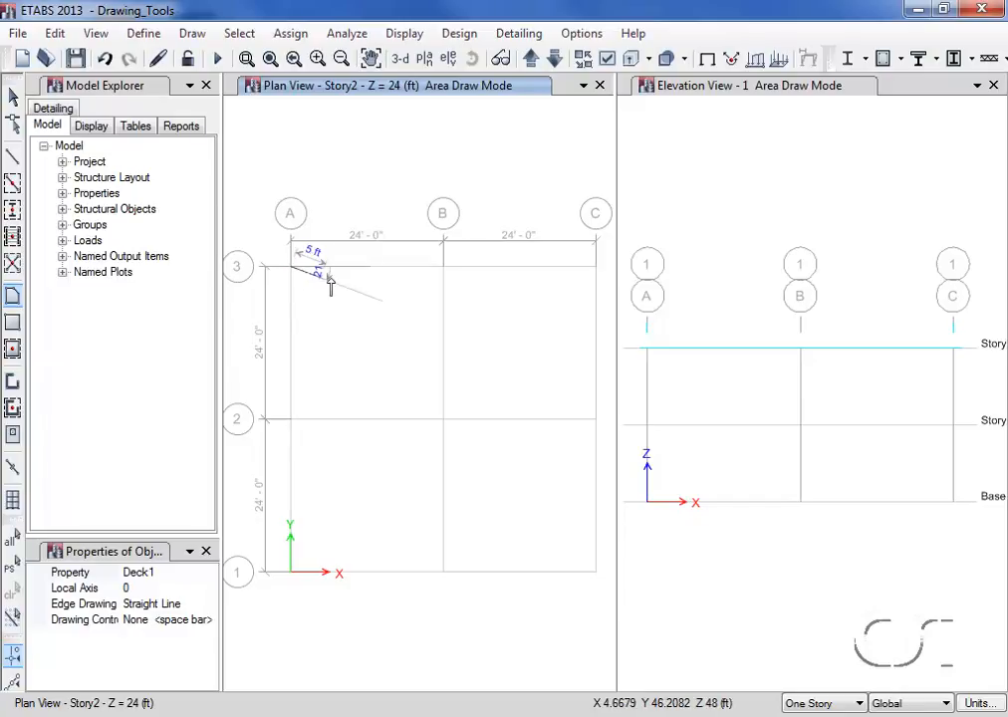
{"action": "left_click", "coordinate": [443, 267]}
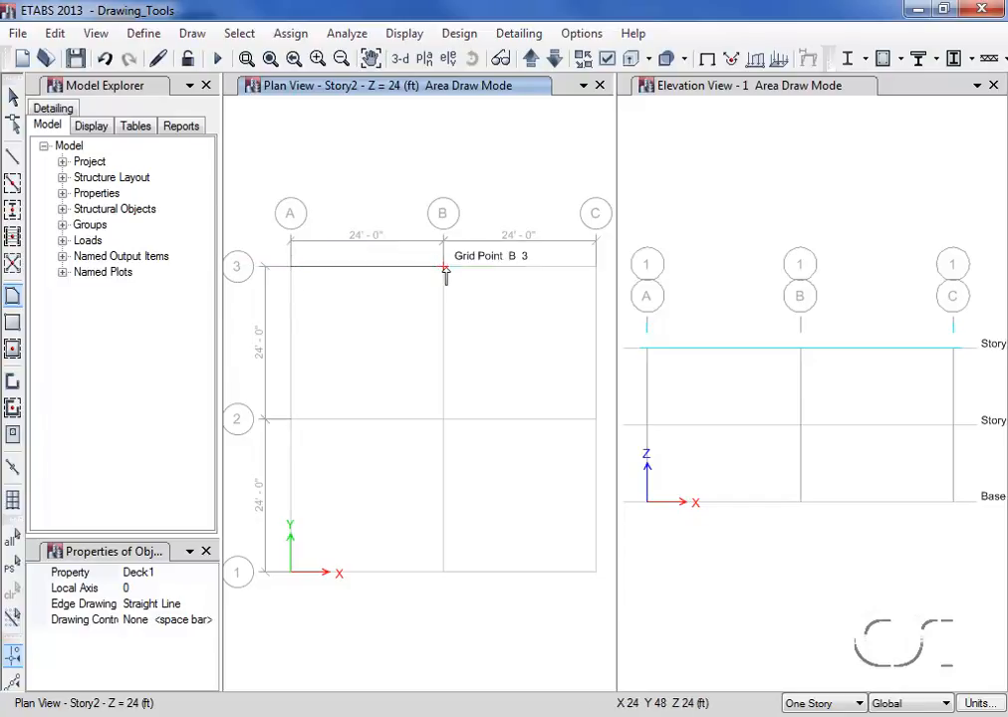
{"action": "left_click", "coordinate": [484, 328]}
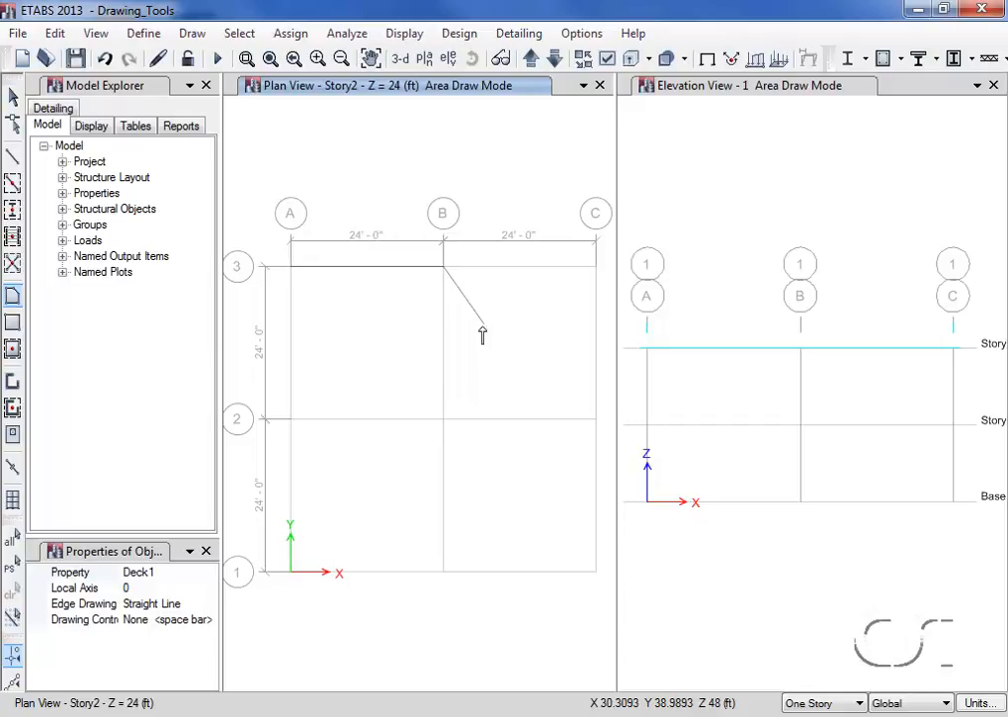
Step: Add a polygon edge about 5 ft long in the positive X direction with the drawing control set to Parallel to X
{"action": "left_click", "coordinate": [196, 619]}
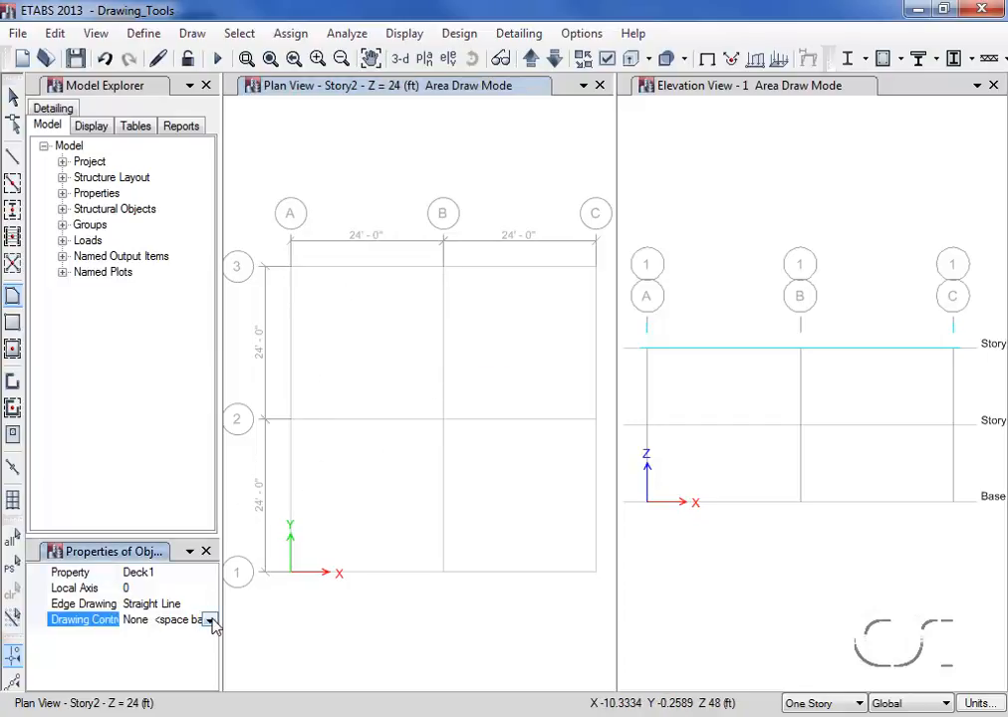
{"action": "left_click", "coordinate": [210, 620]}
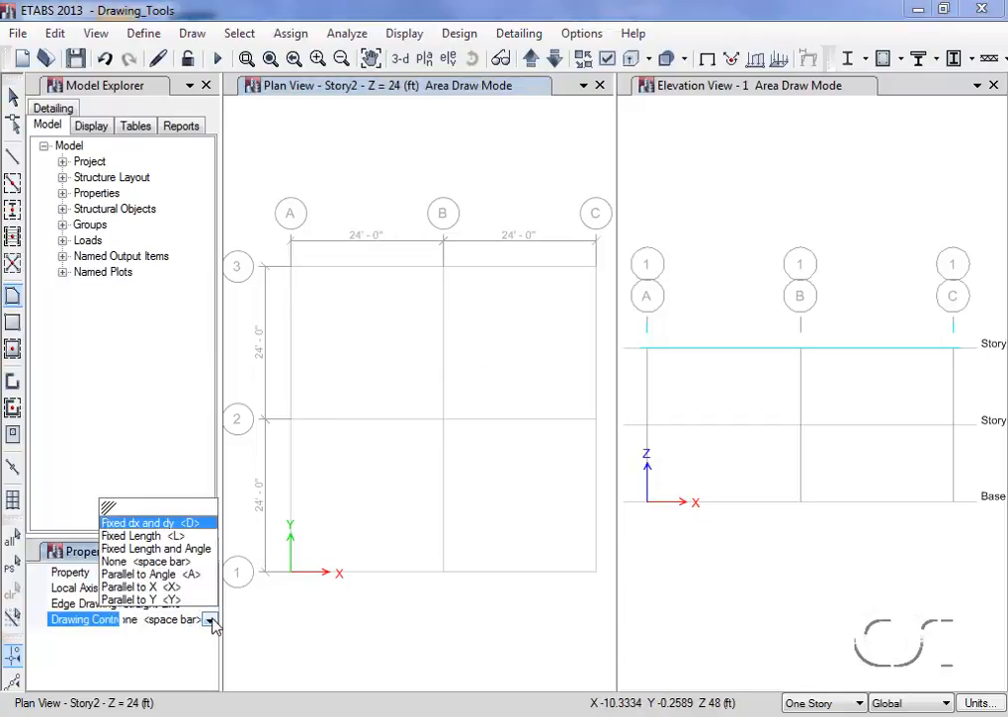
{"action": "left_click", "coordinate": [143, 590]}
{"action": "left_click", "coordinate": [290, 266]}
{"action": "left_click", "coordinate": [444, 266]}
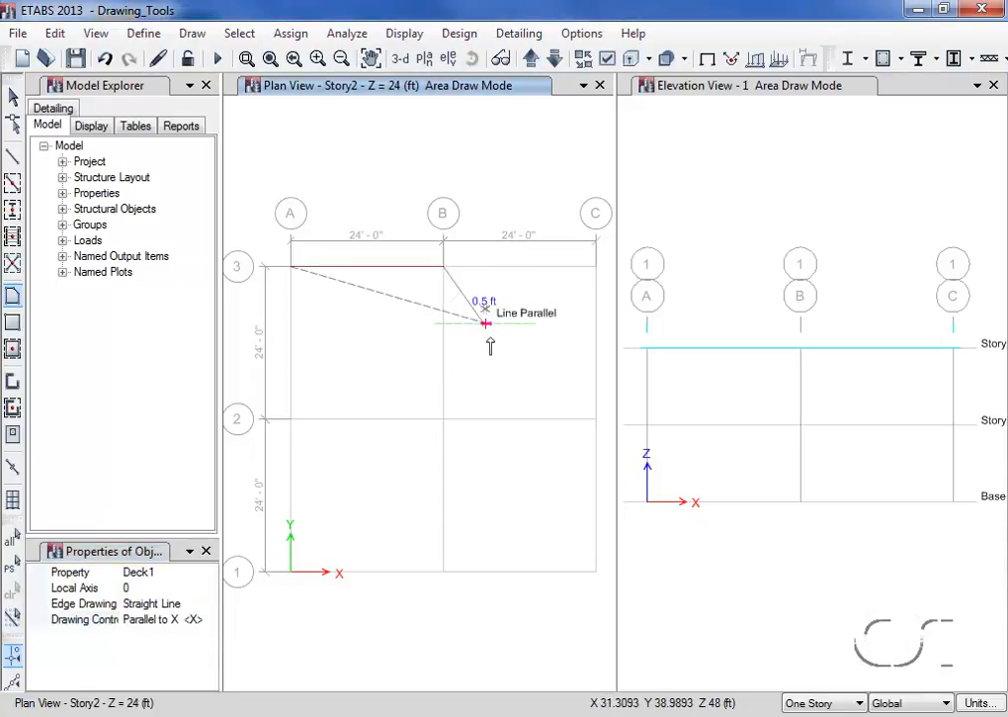
{"action": "key", "text": "space"}
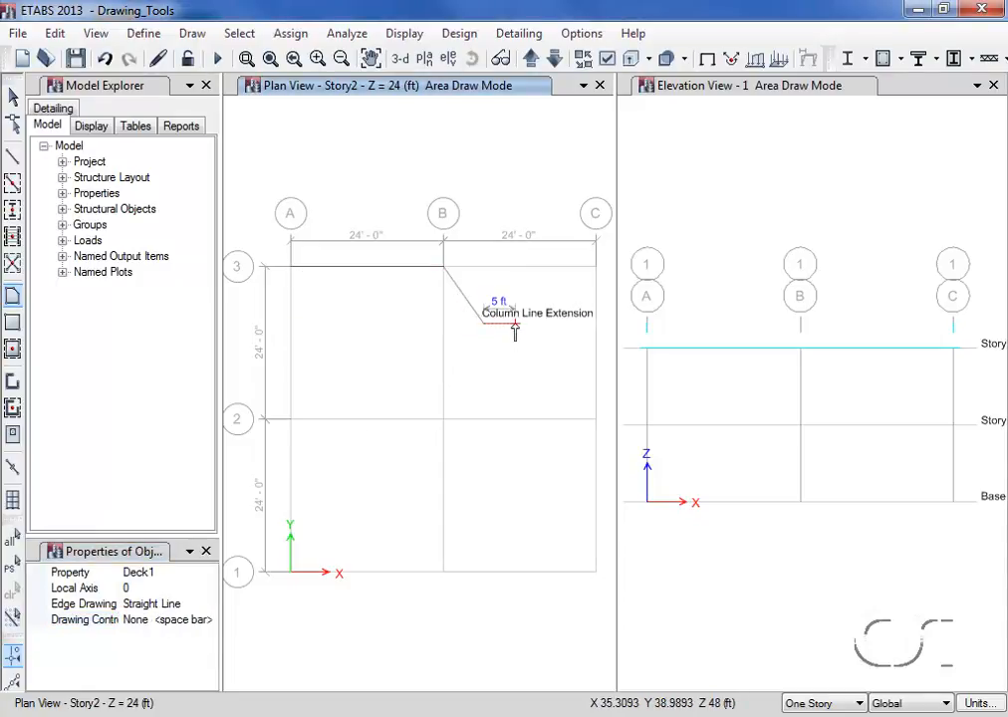
{"action": "left_click", "coordinate": [515, 323]}
Step: Add an edge about 11.5 ft long toward grid 2 using Parallel to Y, and finish the deck polygon at grid point A-2
{"action": "left_click", "coordinate": [178, 619]}
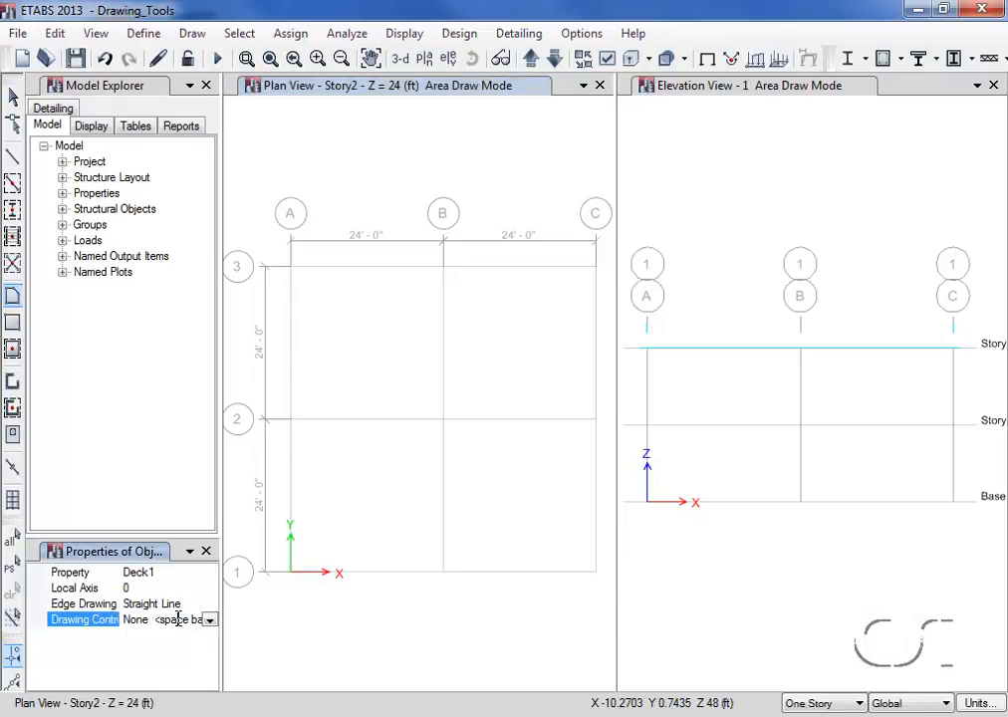
{"action": "left_click", "coordinate": [209, 620]}
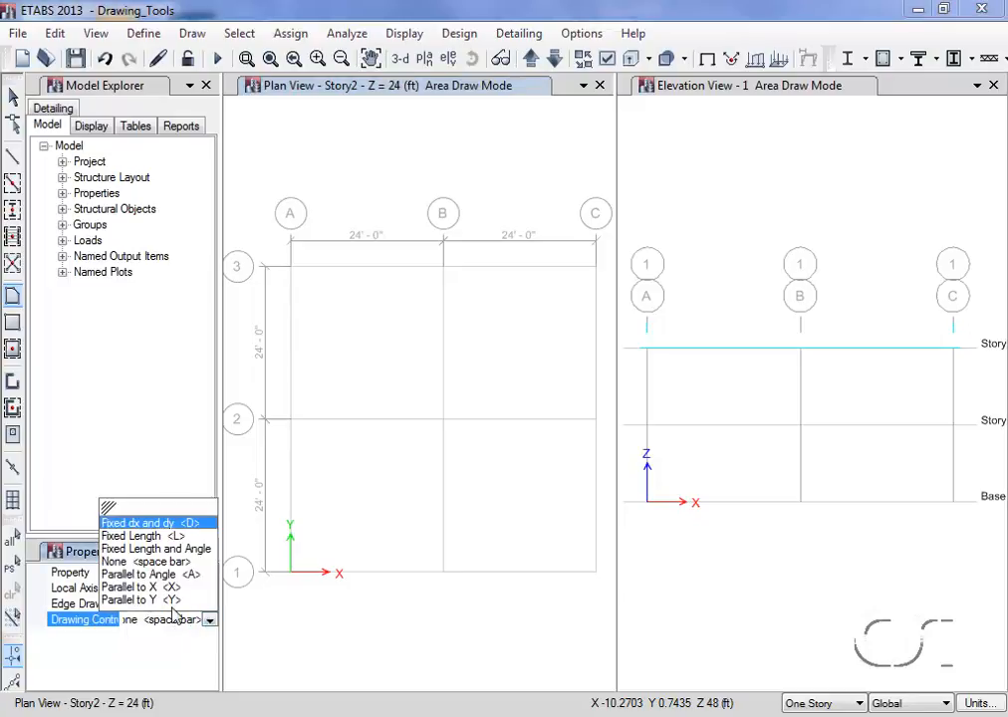
{"action": "left_click", "coordinate": [164, 601]}
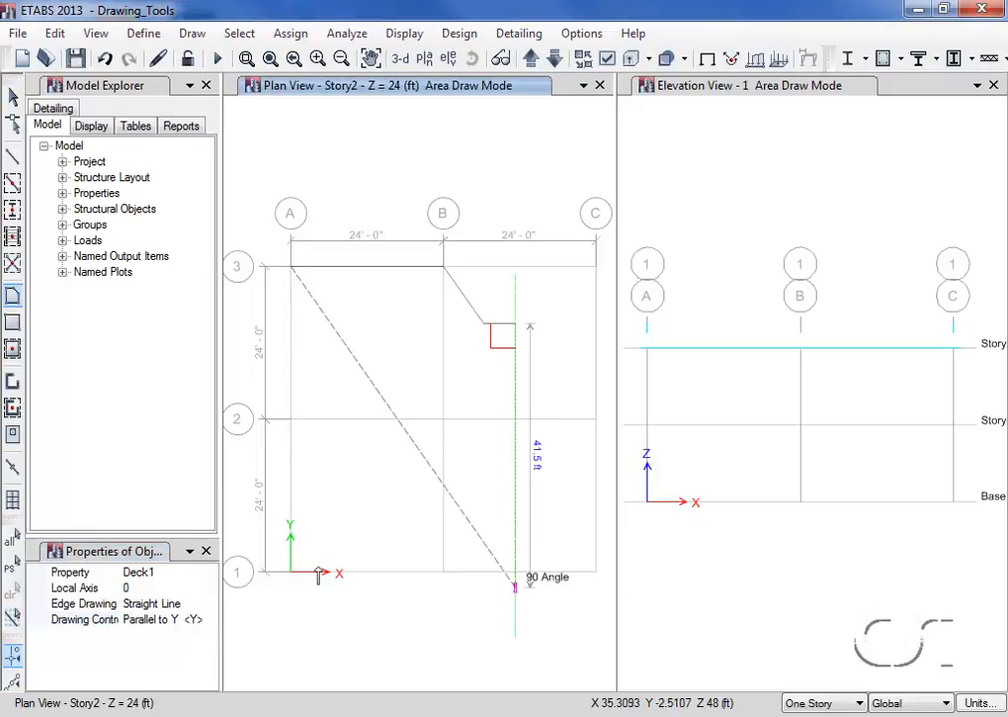
{"action": "left_click", "coordinate": [515, 399]}
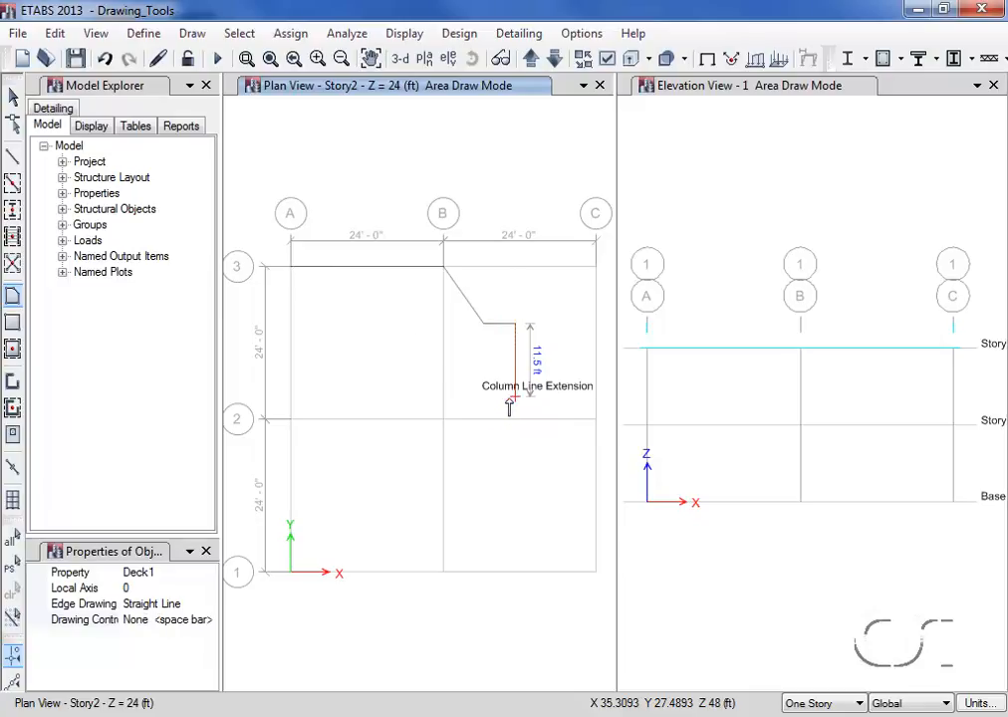
{"action": "double_click", "coordinate": [294, 425]}
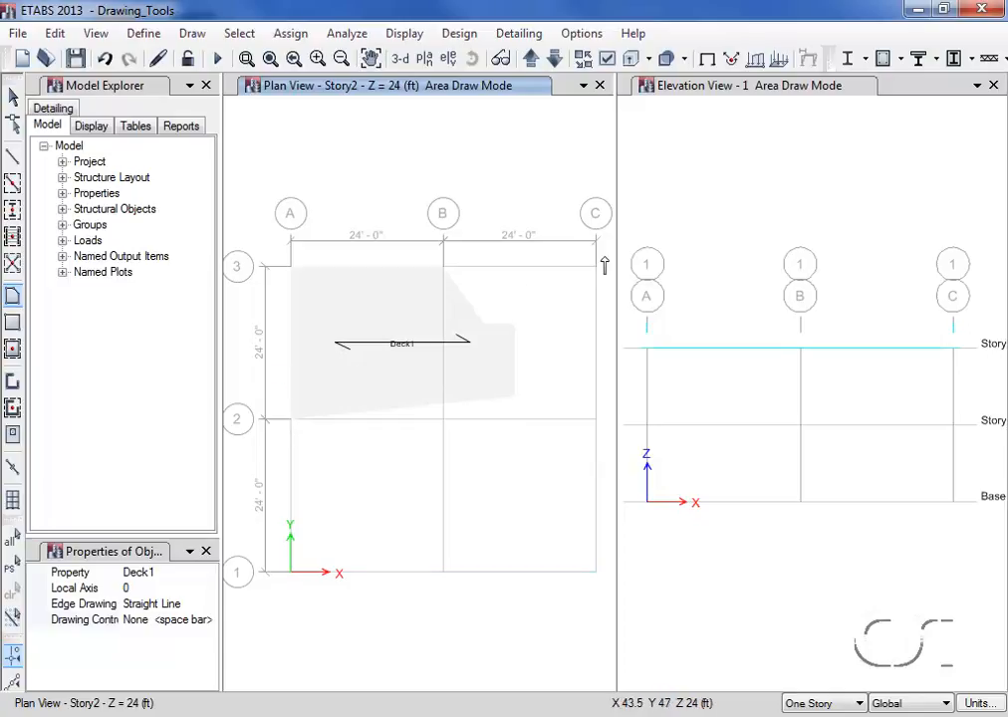
Step: Draw a Wall1 panel about 12.5 ft wide from grid A across the upper story of Elevation 1, and end drawing
{"action": "left_click", "coordinate": [762, 93]}
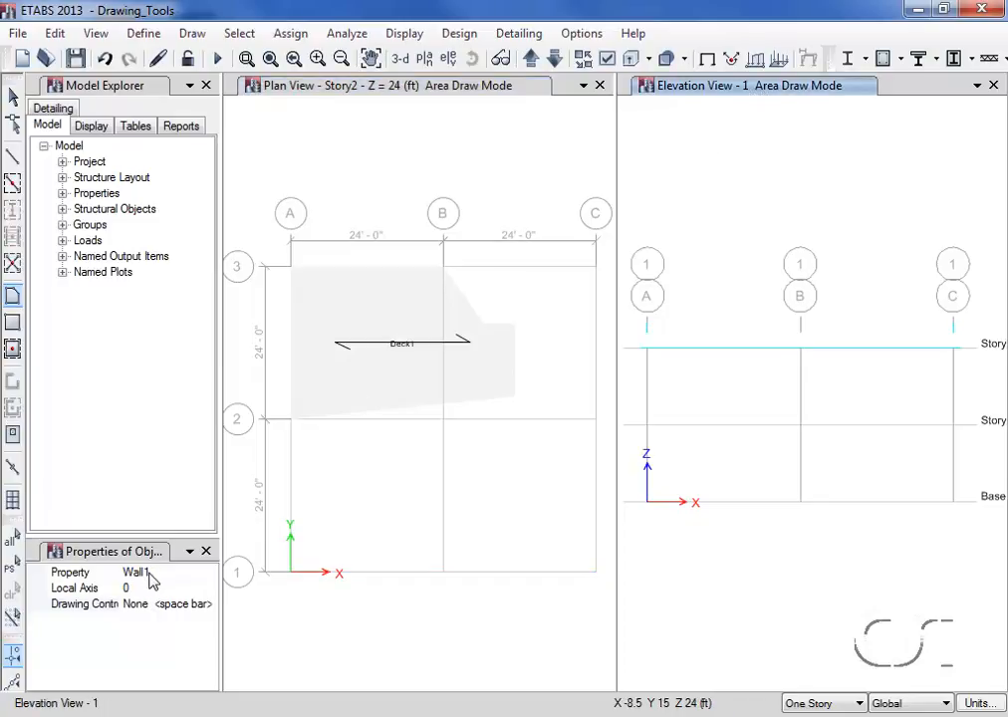
{"action": "left_click", "coordinate": [647, 351]}
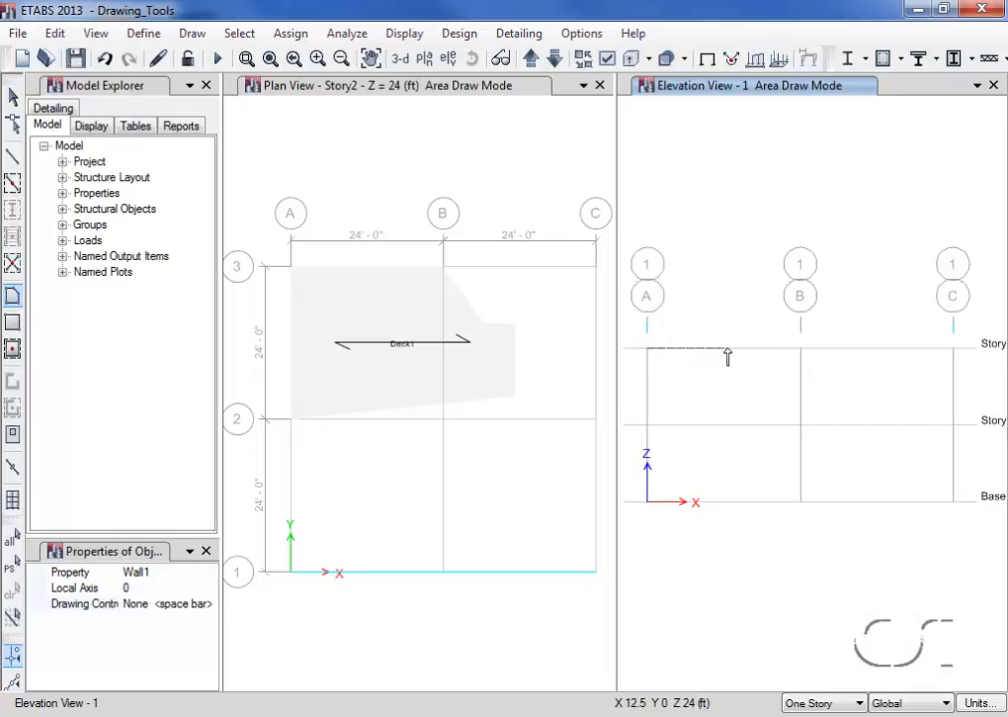
{"action": "left_click", "coordinate": [728, 349]}
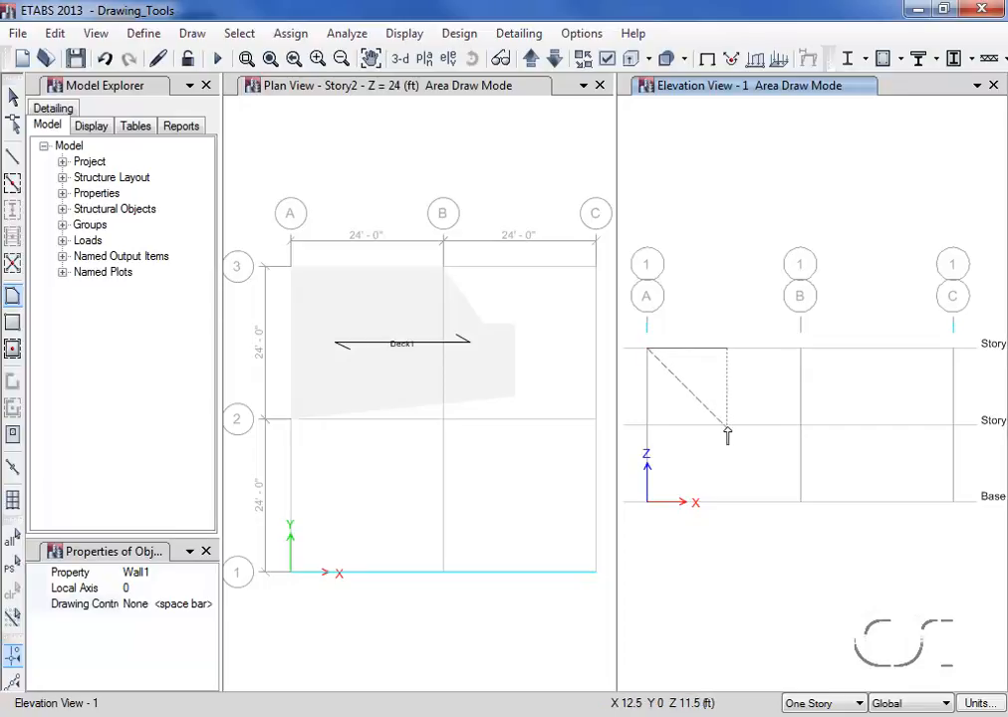
{"action": "left_click", "coordinate": [728, 426]}
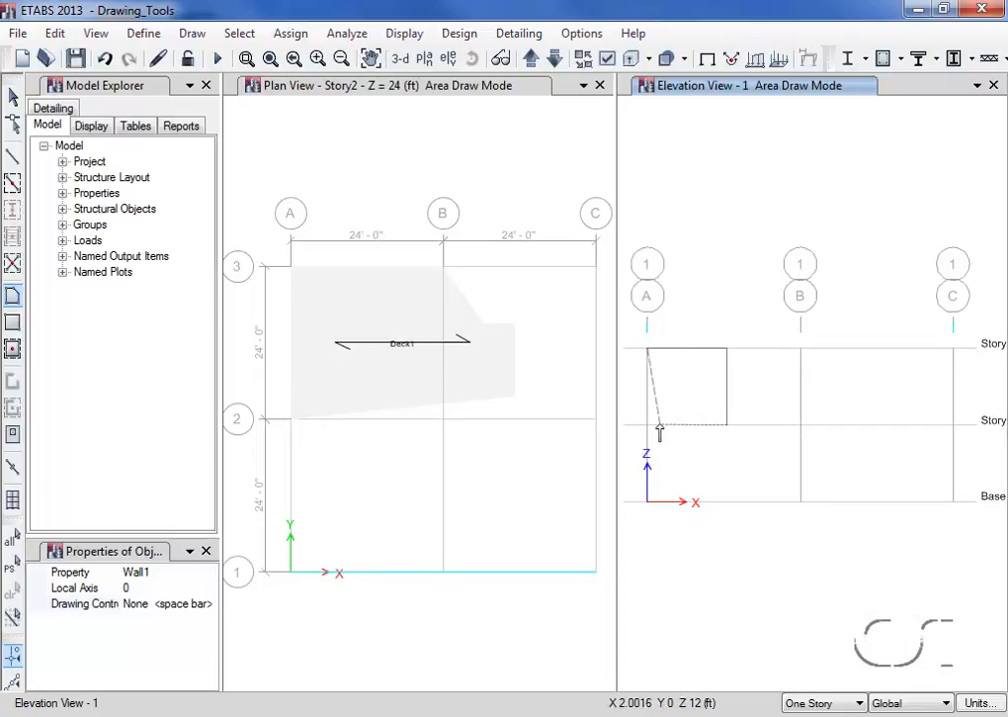
{"action": "double_click", "coordinate": [648, 427]}
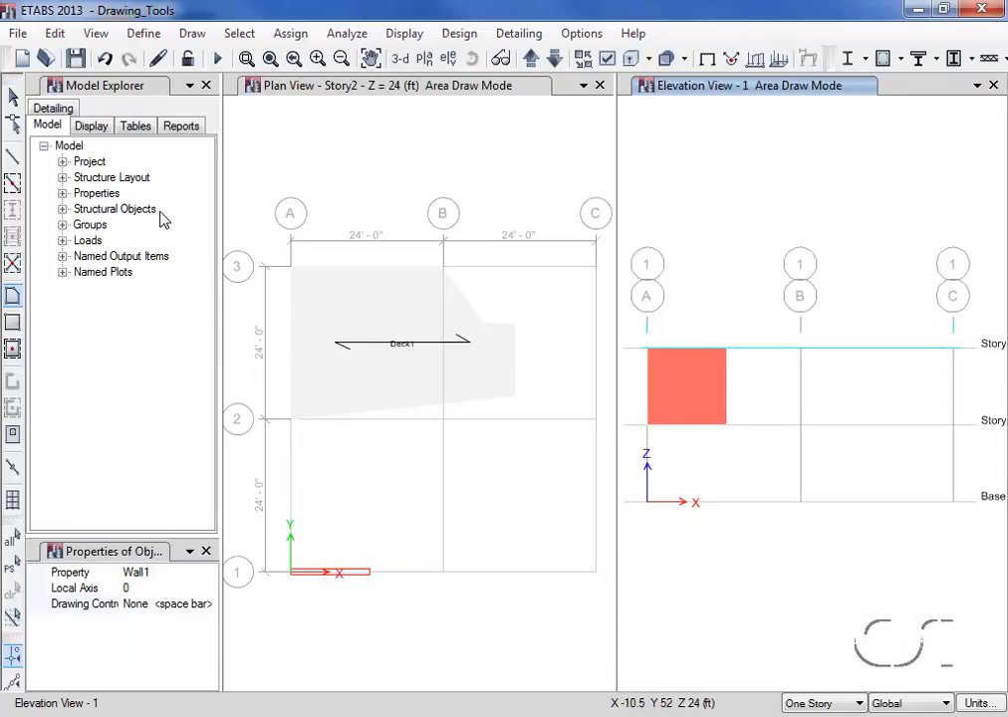
{"action": "left_click", "coordinate": [14, 106]}
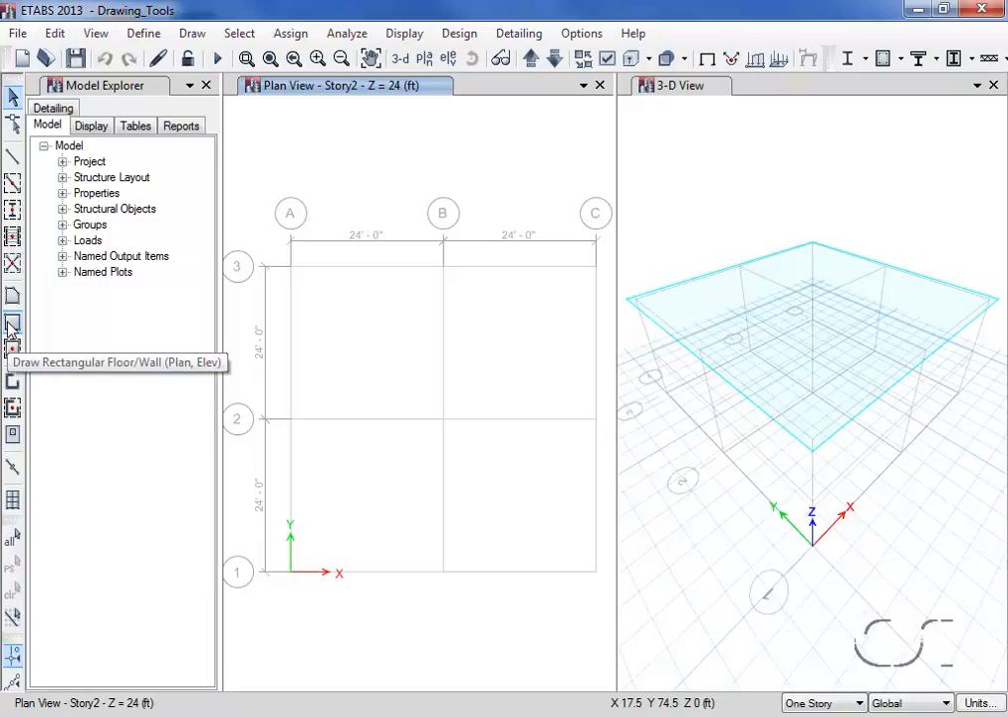
Step: Draw a rectangular Slab1 floor in the Story2 plan from grid point A-3 to B-2
{"action": "left_click", "coordinate": [11, 323]}
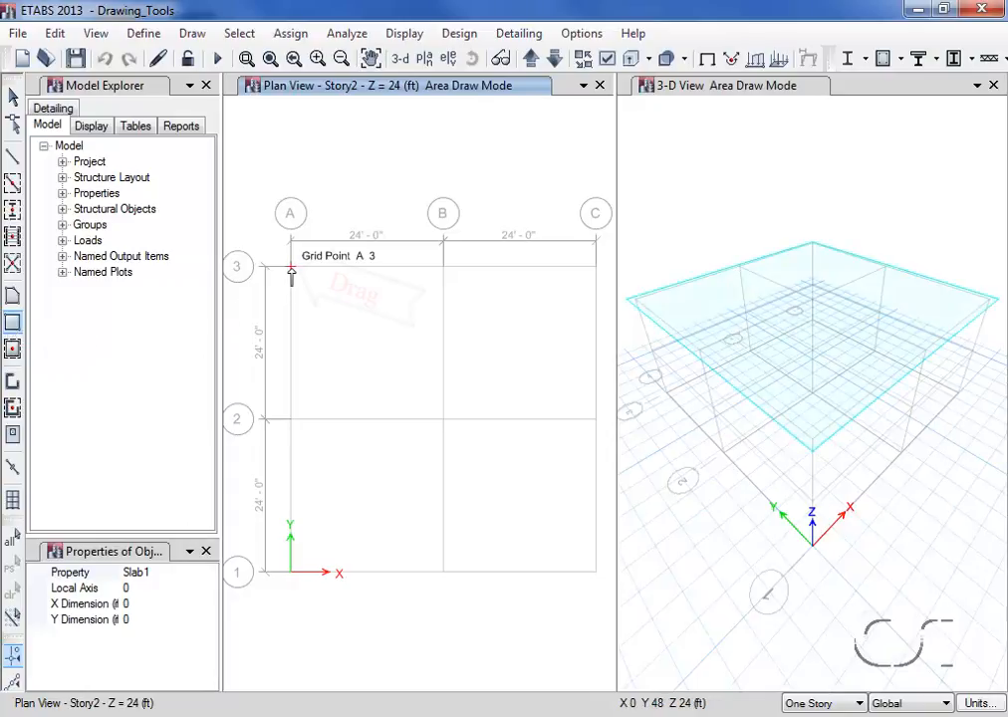
{"action": "left_click_drag", "start_coordinate": [292, 271], "coordinate": [442, 425]}
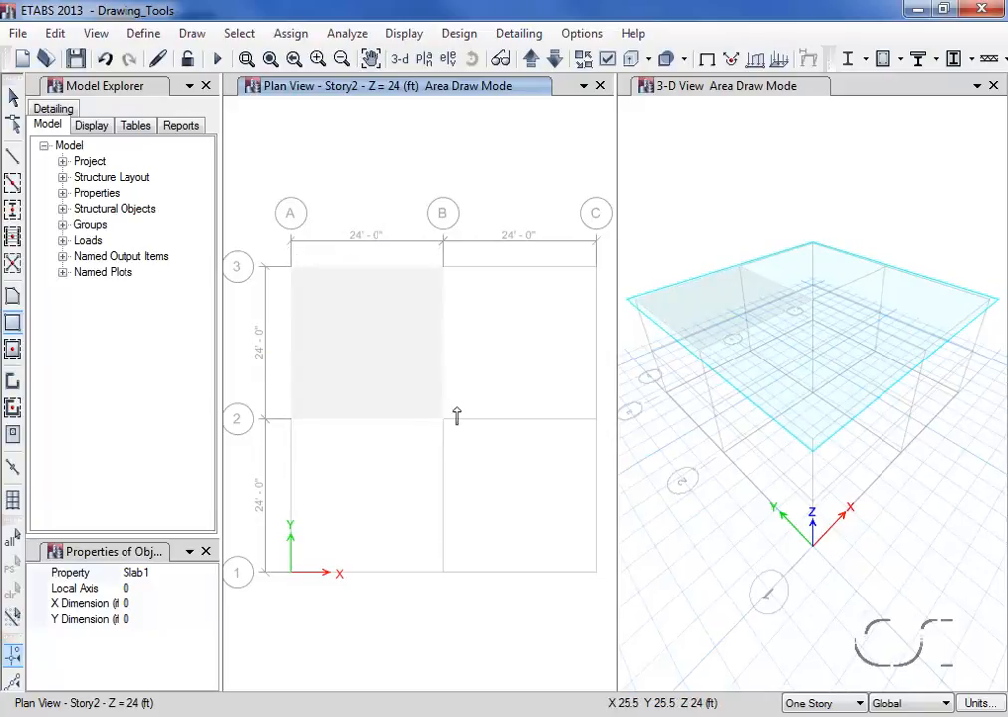
Step: Draw a Slab1 rectangle about 7.5 by 9 ft in bay B-C/2-3, and place 24-by-24 slabs in that bay and bay A-B/1-2
{"action": "left_click_drag", "start_coordinate": [501, 297], "coordinate": [546, 351]}
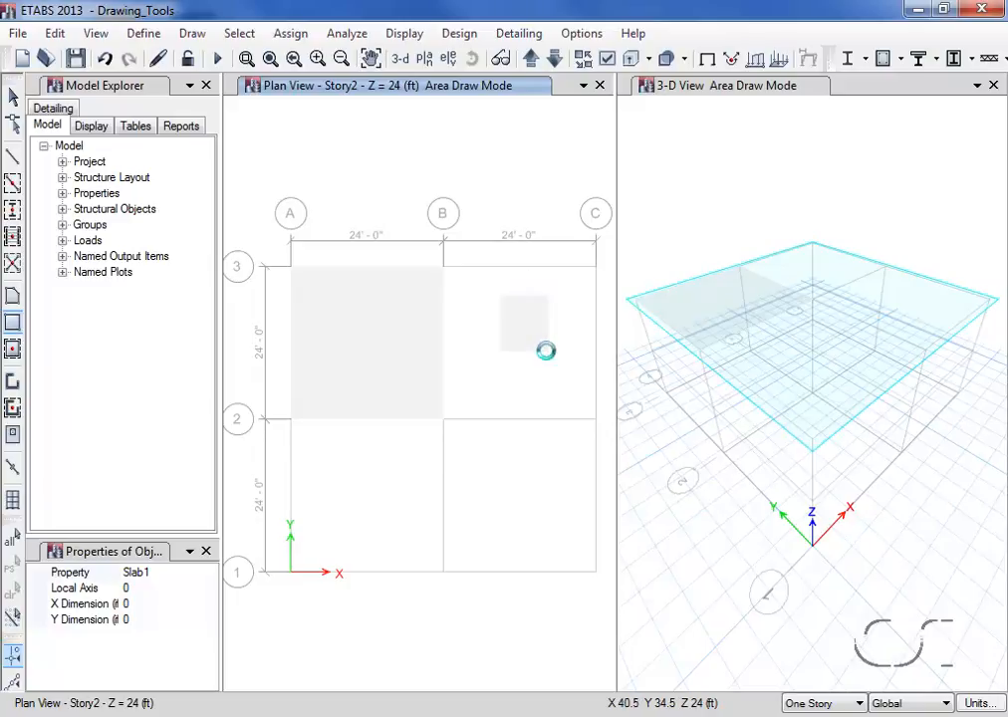
{"action": "left_click", "coordinate": [157, 604]}
{"action": "type", "text": "24"}
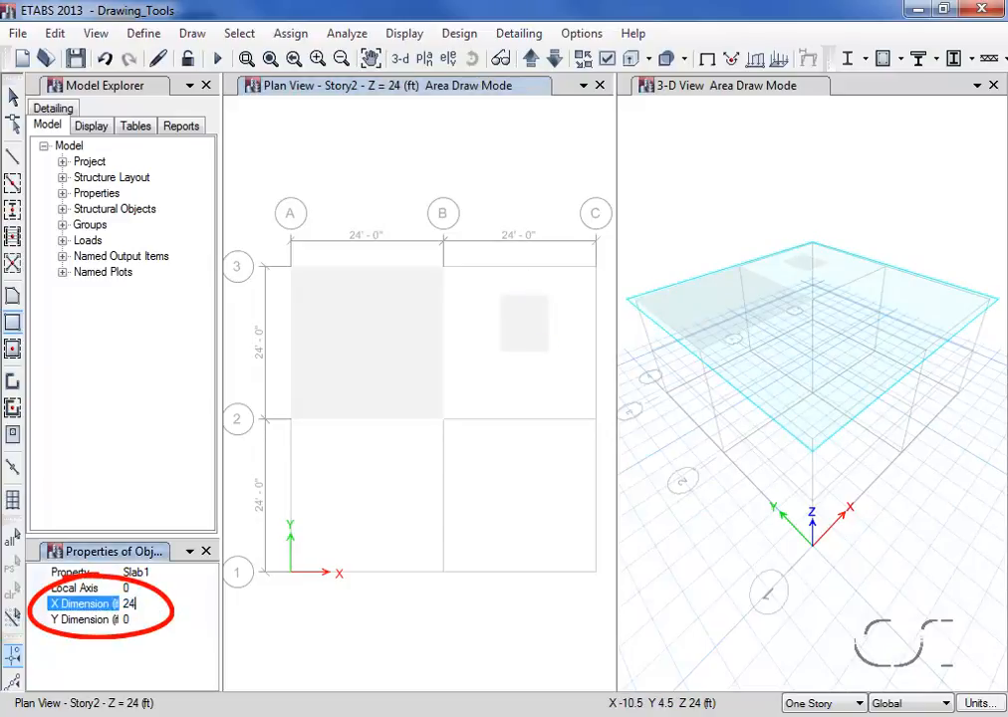
{"action": "left_click", "coordinate": [148, 620]}
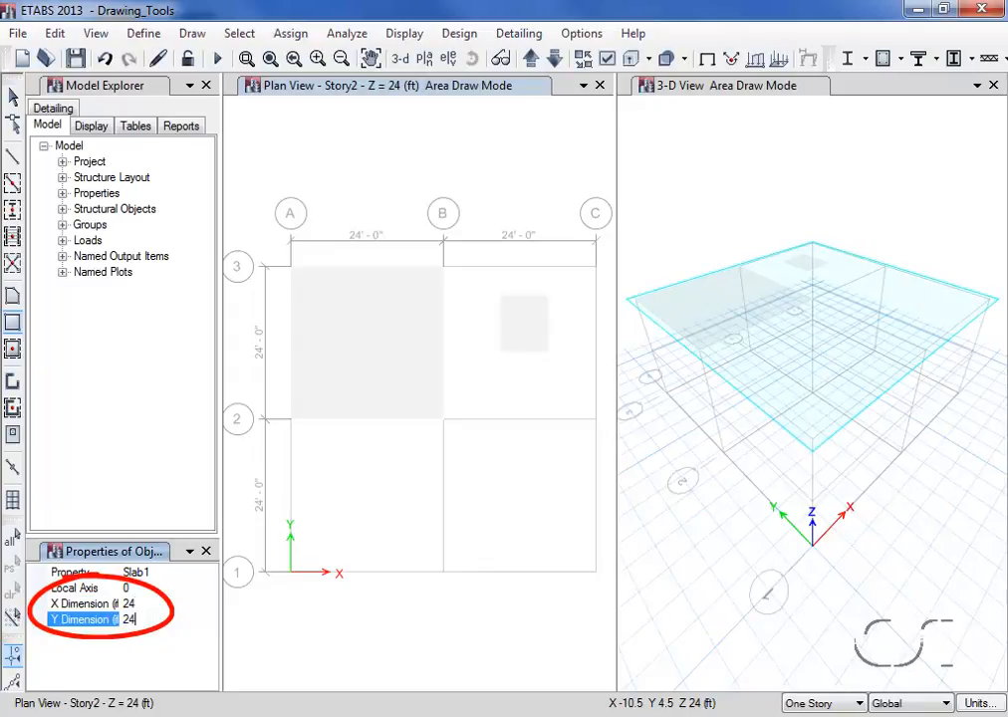
{"action": "left_click", "coordinate": [518, 394]}
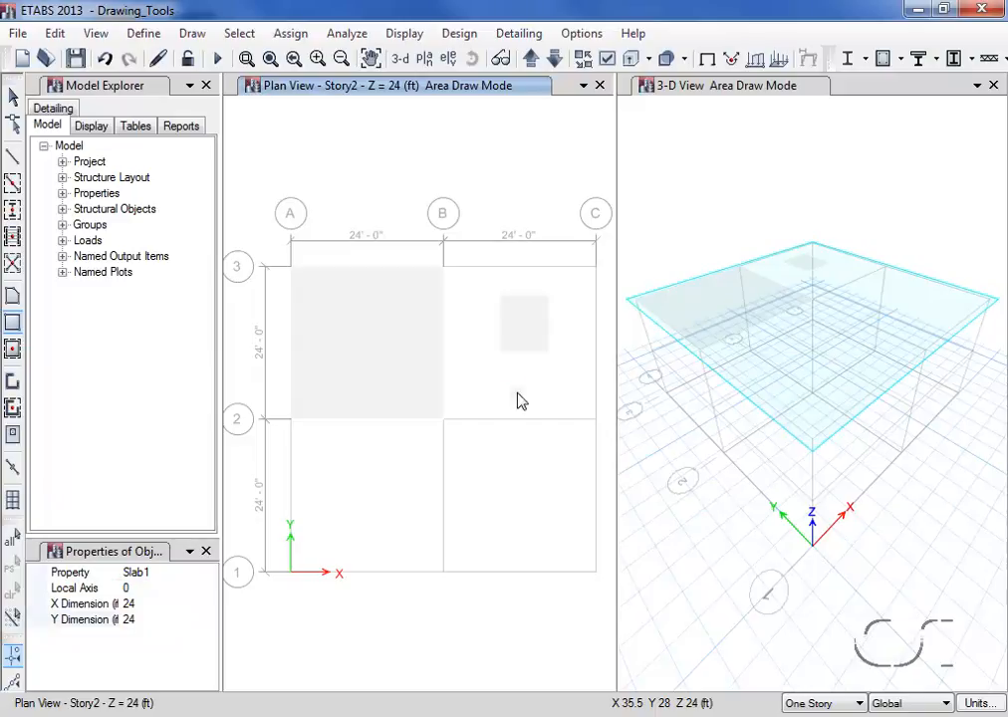
{"action": "left_click", "coordinate": [390, 469]}
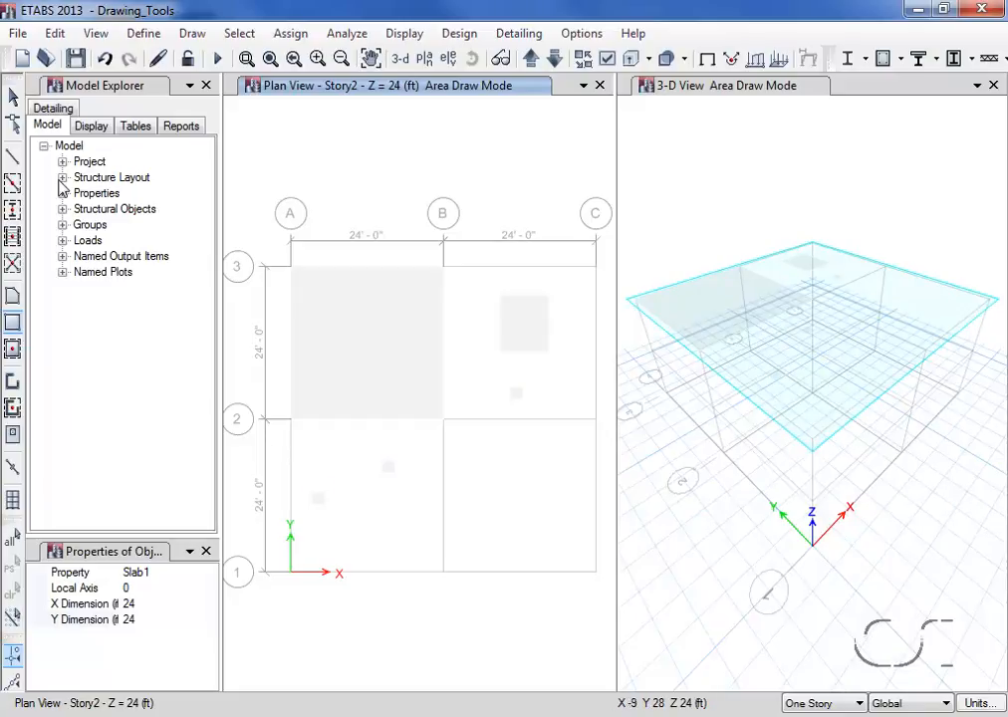
{"action": "left_click", "coordinate": [16, 105]}
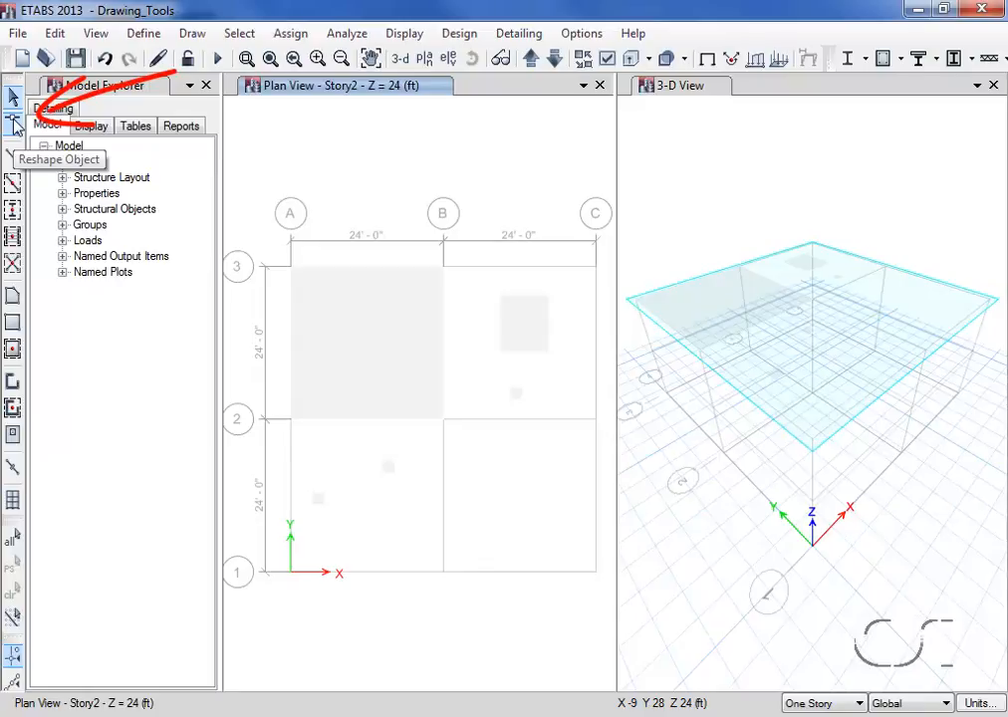
Step: Reshape the small slab in bay B-C/2-3 by moving its lower-left corner and left edge outward and stretching its upper-right corner to grid point C-3
{"action": "left_click", "coordinate": [13, 122]}
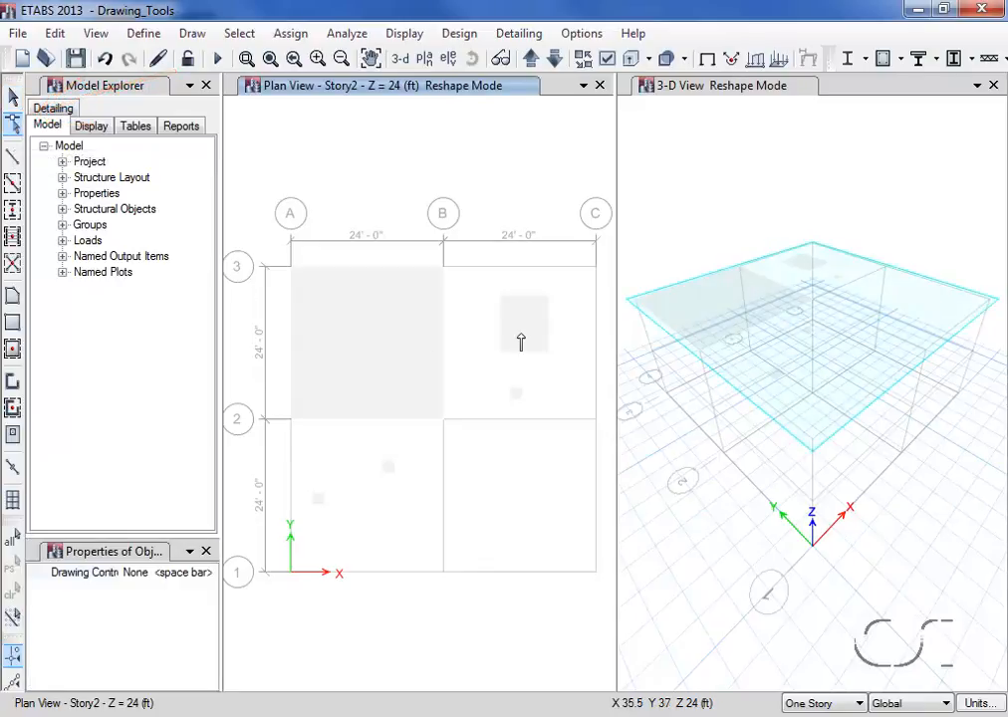
{"action": "left_click", "coordinate": [520, 339]}
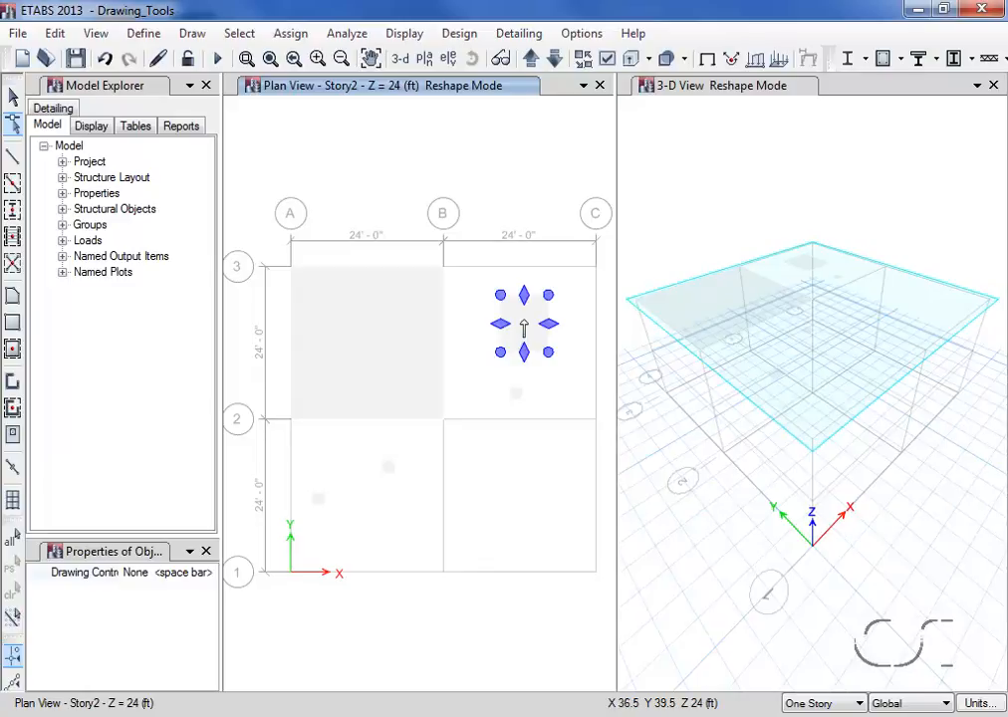
{"action": "left_click_drag", "start_coordinate": [500, 354], "coordinate": [474, 387]}
{"action": "left_click", "coordinate": [479, 356]}
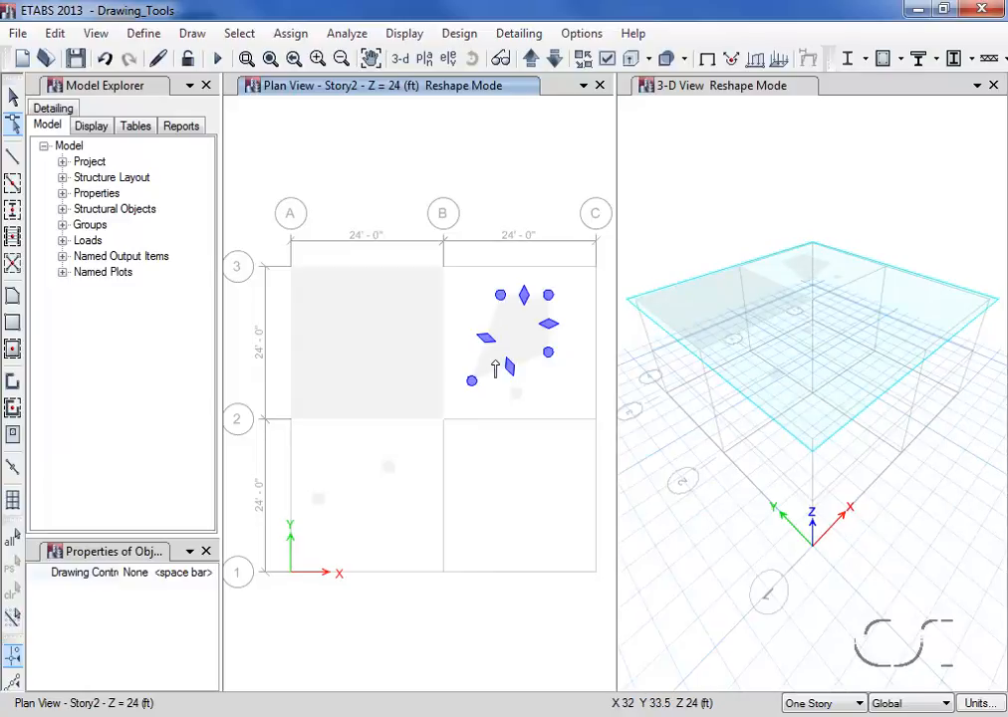
{"action": "left_click_drag", "start_coordinate": [487, 345], "coordinate": [459, 331]}
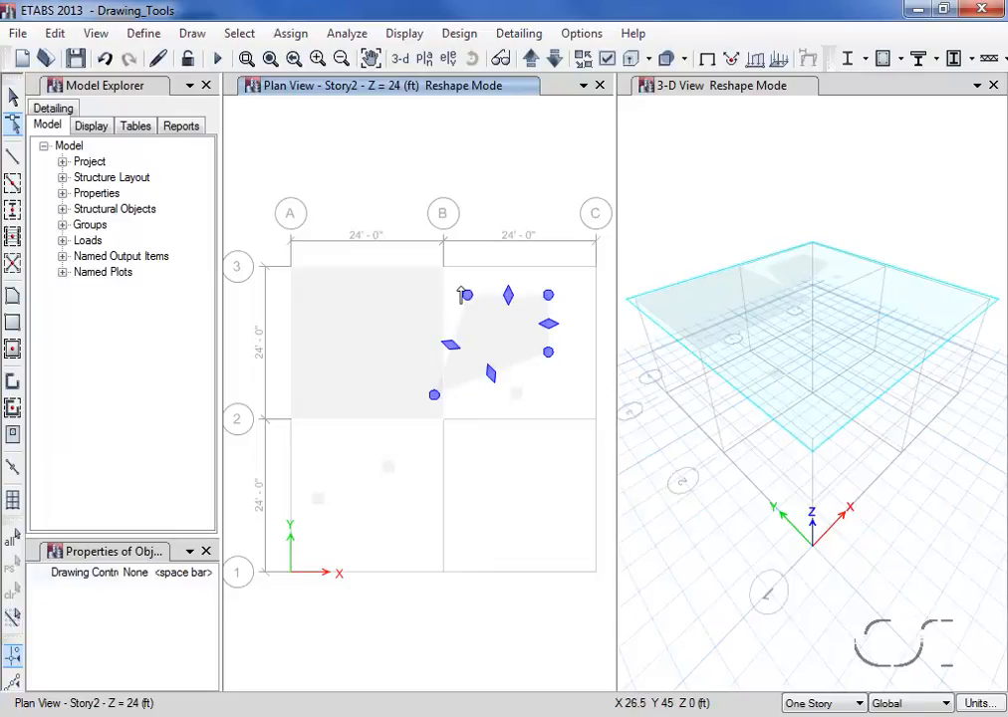
{"action": "left_click_drag", "start_coordinate": [549, 324], "coordinate": [596, 269]}
{"action": "left_click", "coordinate": [569, 317]}
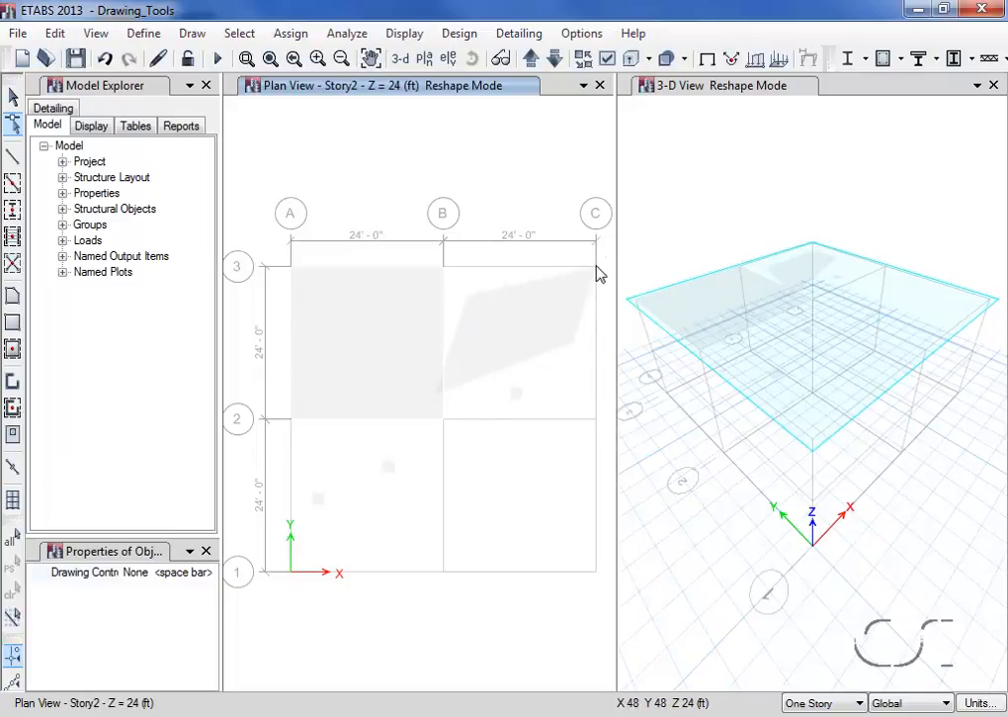
{"action": "left_click", "coordinate": [595, 267]}
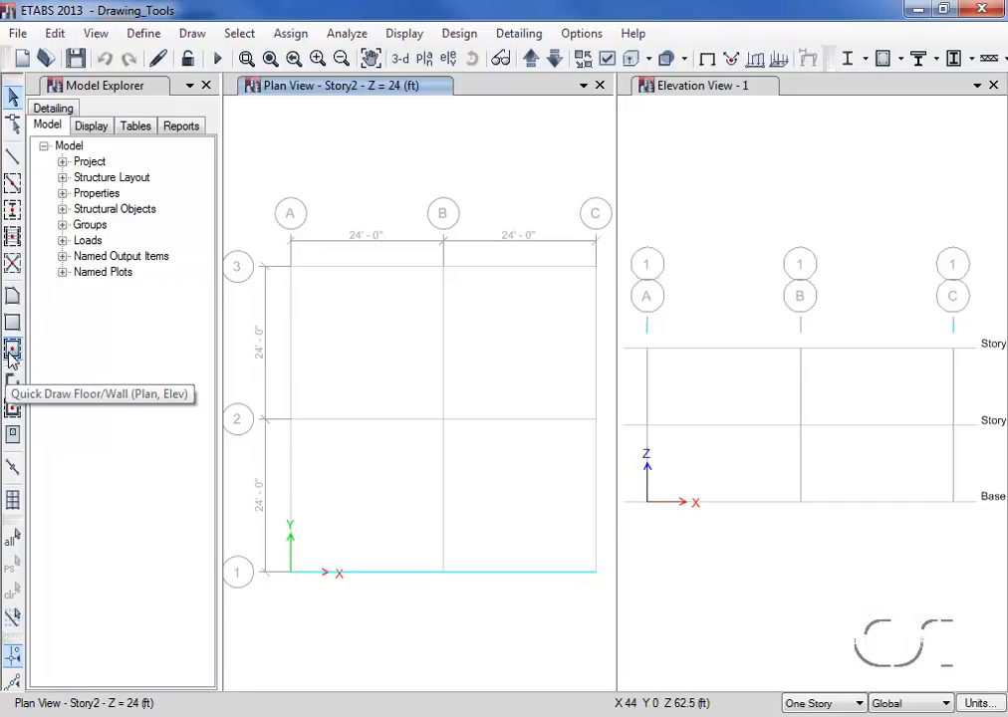
Step: Quick-draw Slab1 floors in the Story2 plan in bay A-B/2-3 and in both bays between grids B and C
{"action": "left_click", "coordinate": [12, 351]}
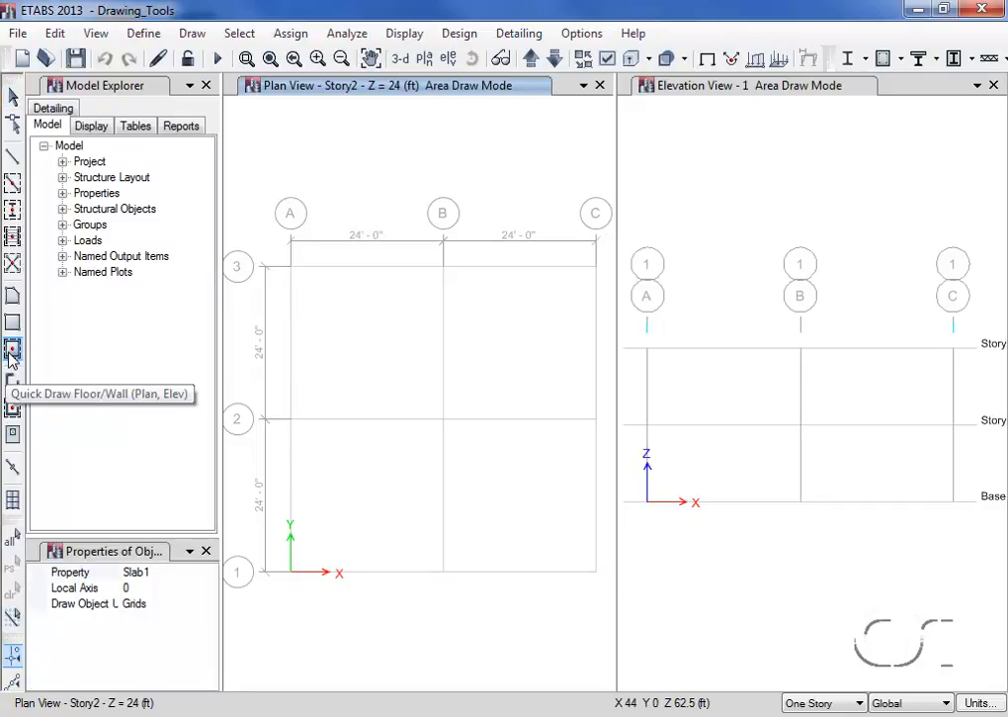
{"action": "left_click", "coordinate": [367, 341]}
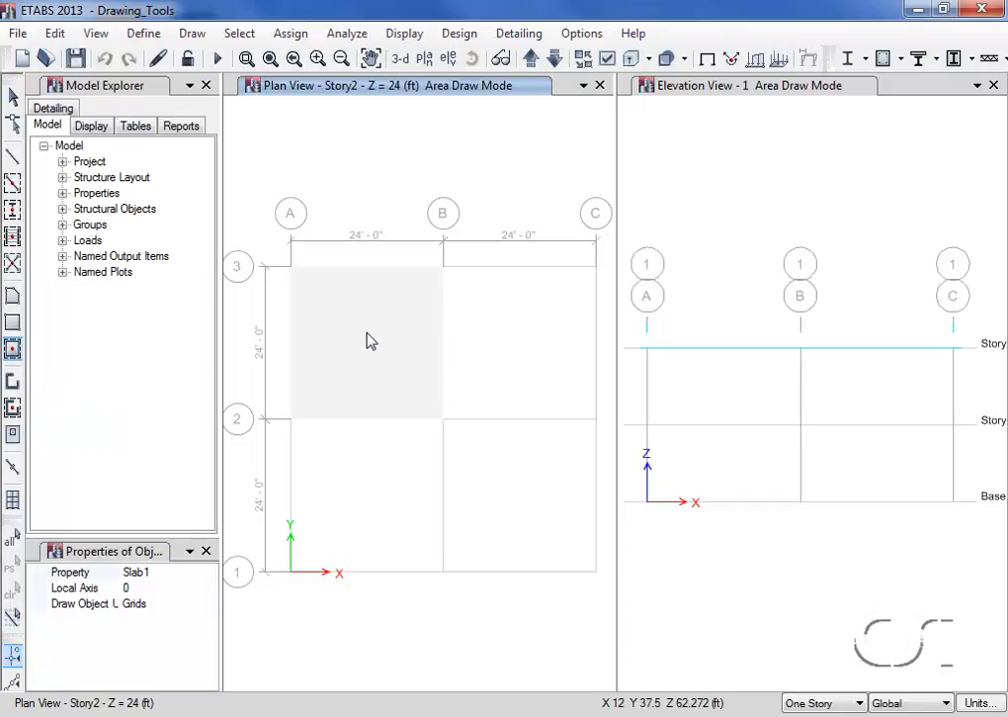
{"action": "mouse_move", "coordinate": [432, 250]}
{"action": "left_mouse_down"}
{"action": "mouse_move", "coordinate": [443, 431]}
{"action": "mouse_move", "coordinate": [547, 598]}
{"action": "mouse_move", "coordinate": [609, 604]}
{"action": "left_mouse_up"}
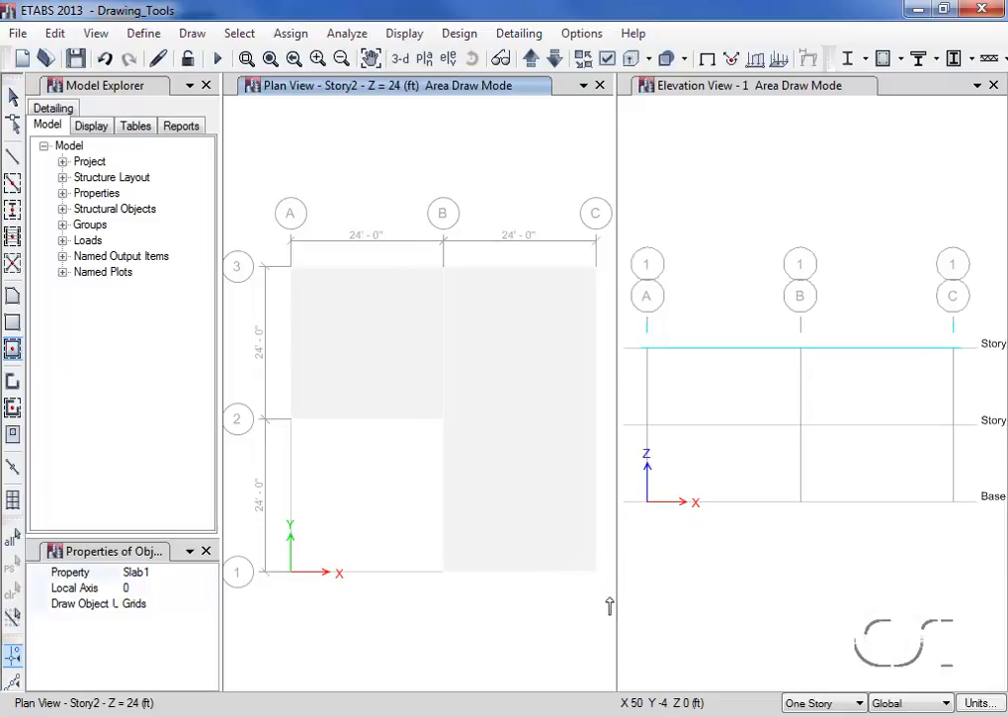
Step: Quick-draw Wall1 panels in Elevation 1 in the upper-story bay A-B and in both stories of bay B-C, and end drawing
{"action": "left_click", "coordinate": [700, 95]}
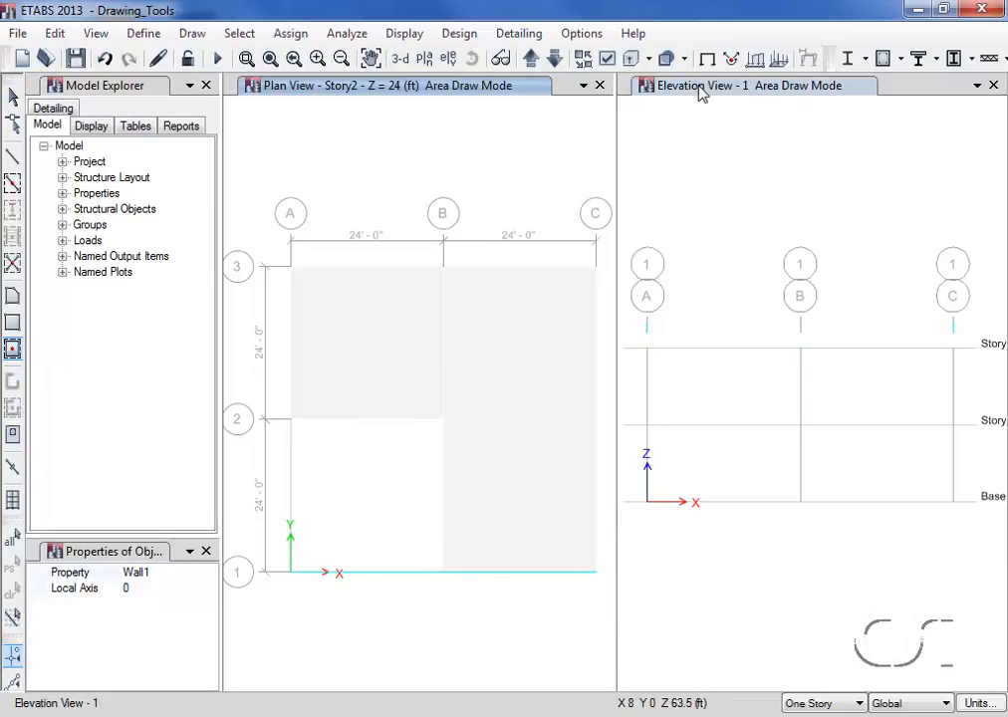
{"action": "left_click", "coordinate": [679, 379]}
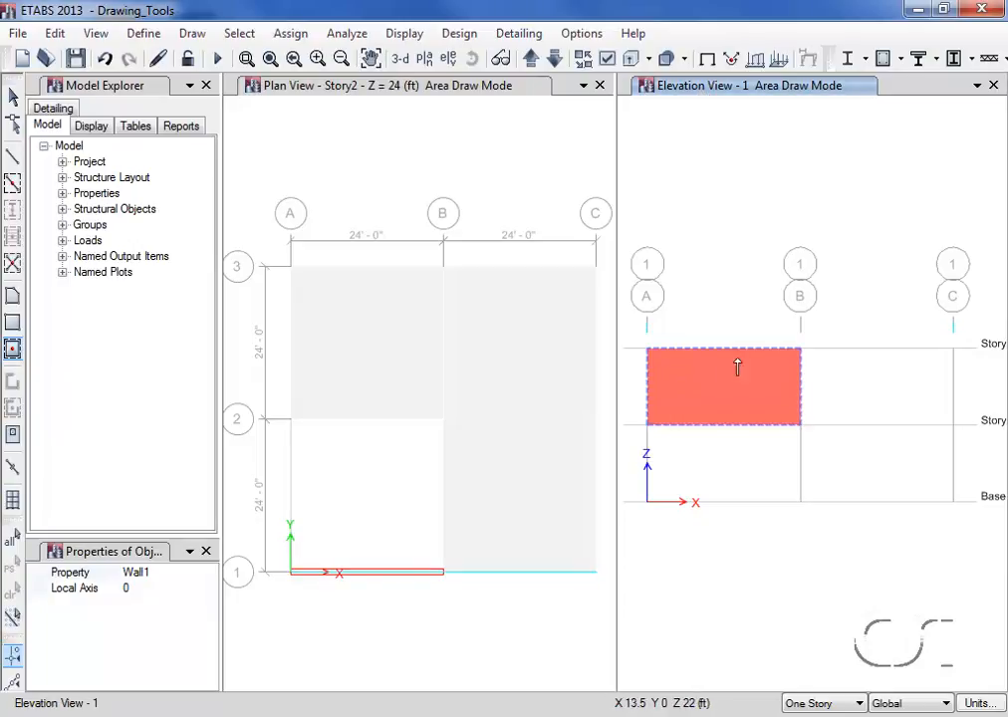
{"action": "mouse_move", "coordinate": [775, 305]}
{"action": "left_mouse_down"}
{"action": "mouse_move", "coordinate": [817, 475]}
{"action": "mouse_move", "coordinate": [969, 529]}
{"action": "left_mouse_up"}
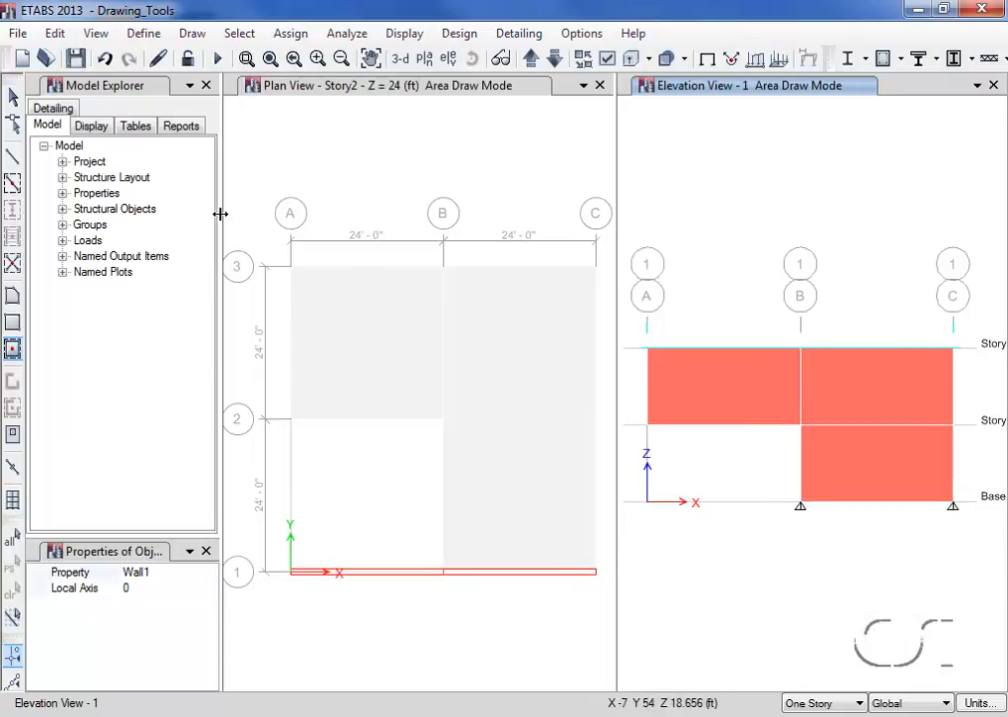
{"action": "left_click", "coordinate": [13, 97]}
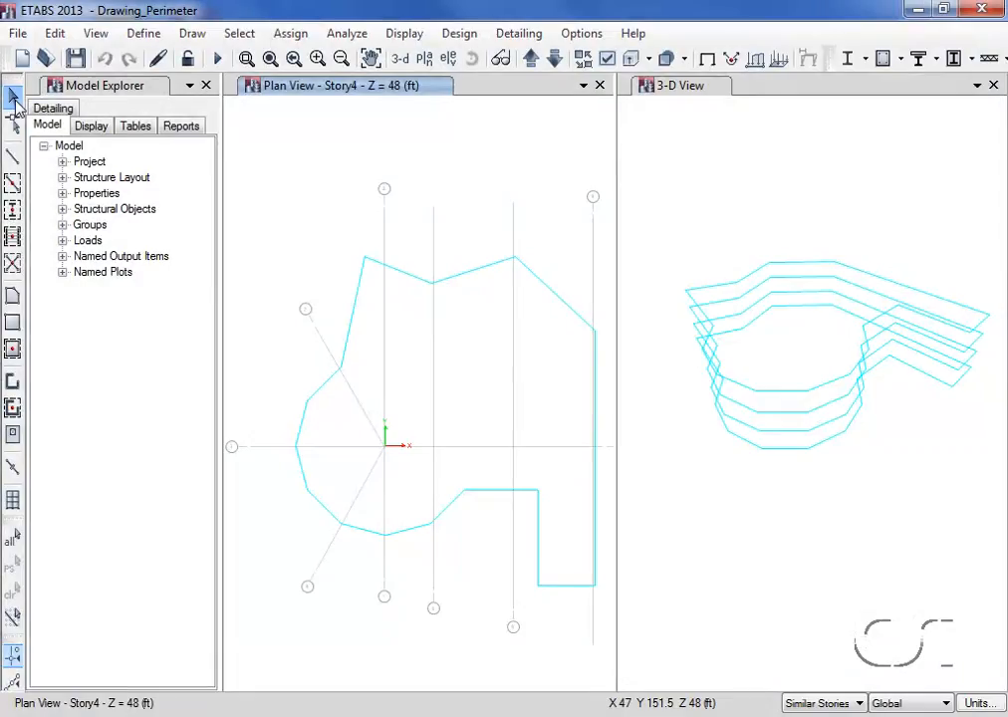
Step: Quick-draw a Slab1 floor over the whole irregular Story4 plan using Perimeter Lines as the drawing reference
{"action": "left_click", "coordinate": [13, 349]}
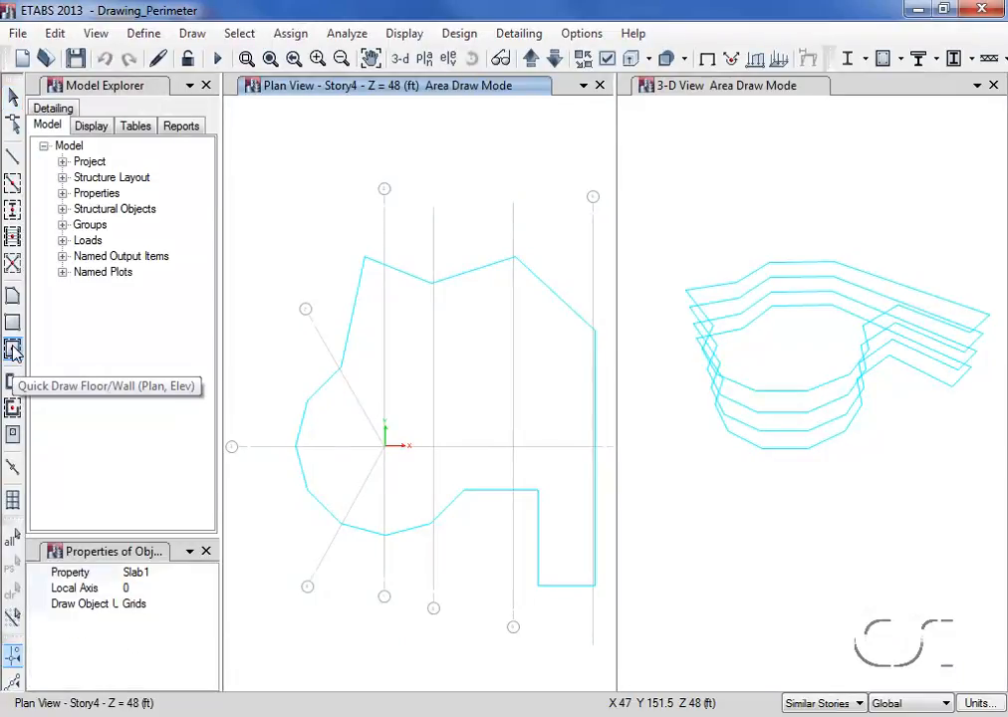
{"action": "left_click", "coordinate": [136, 605]}
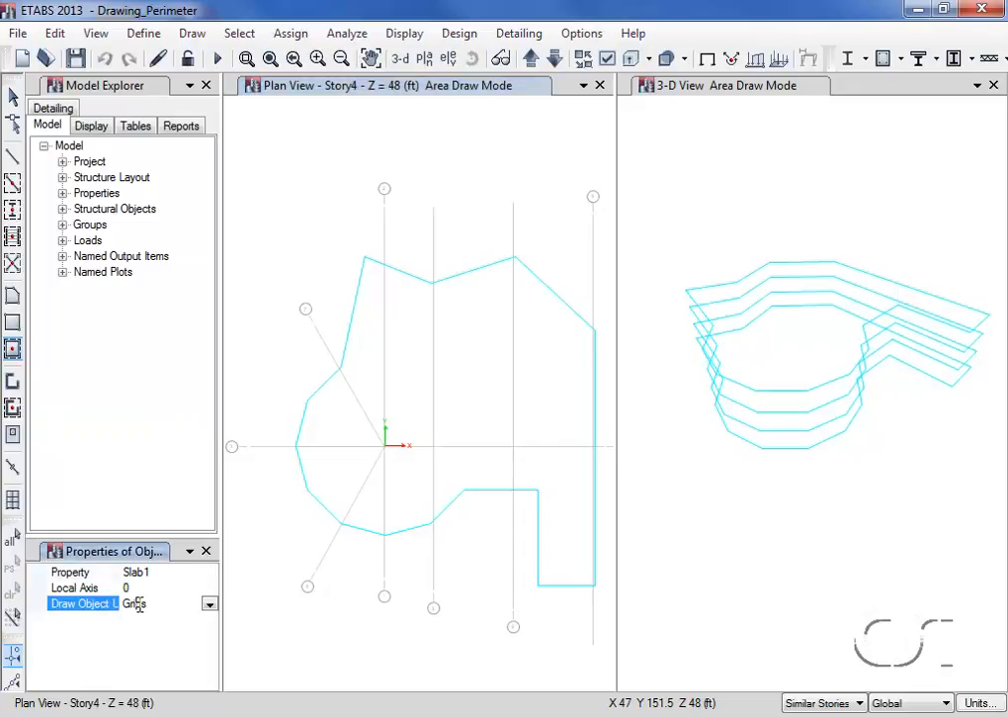
{"action": "left_click", "coordinate": [208, 606]}
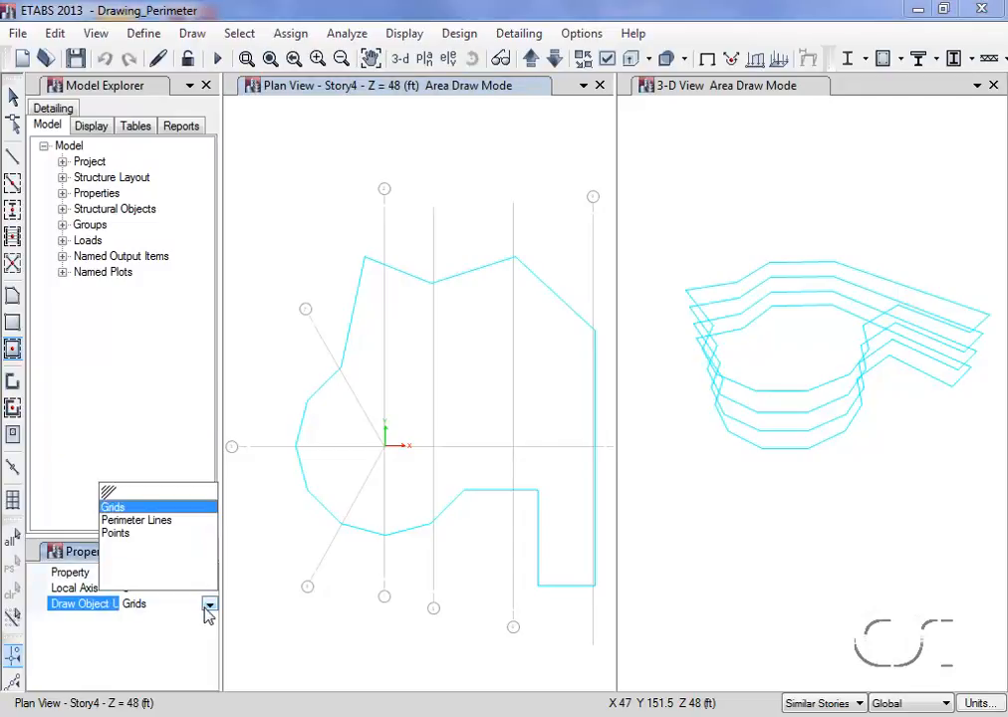
{"action": "left_click", "coordinate": [165, 526]}
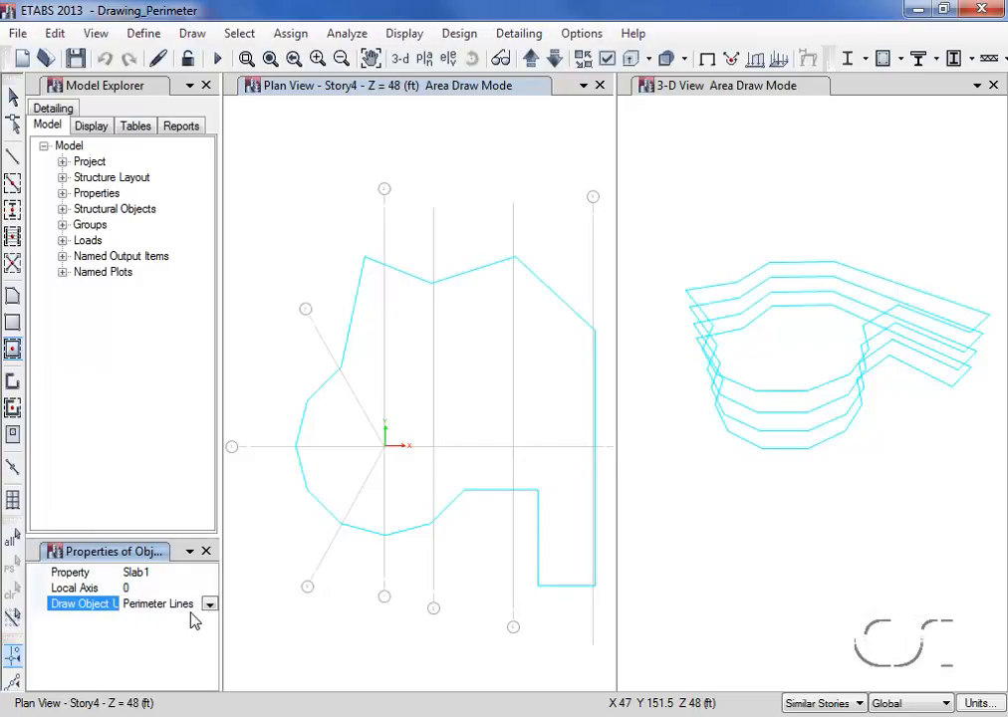
{"action": "left_click_drag", "start_coordinate": [257, 225], "coordinate": [608, 613]}
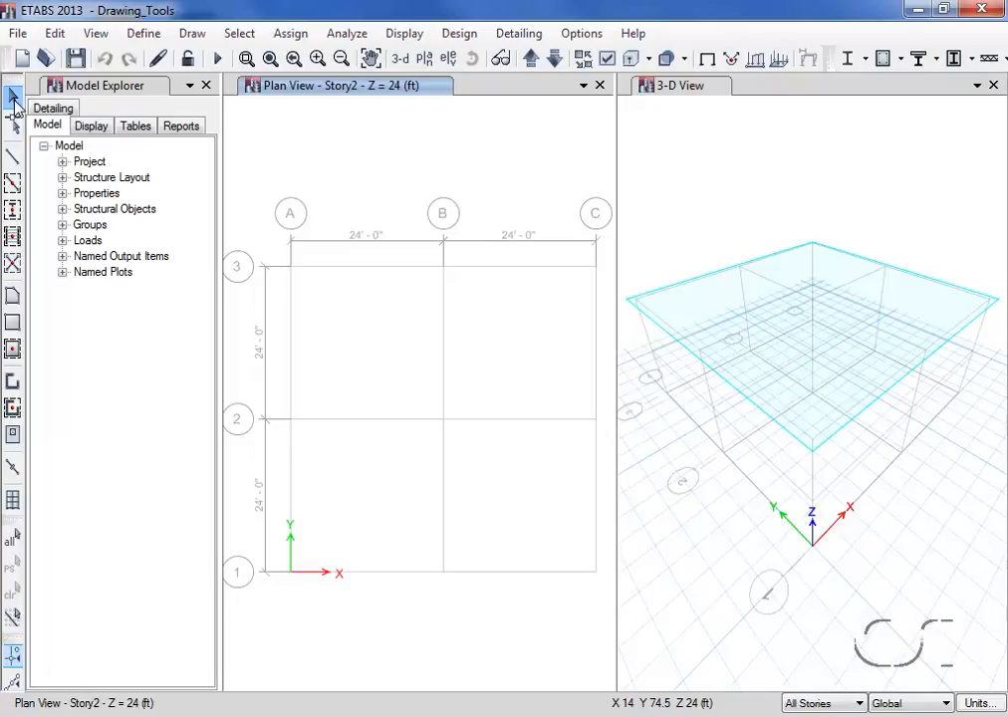
Step: Draw three connected straight Wall1 piers about 12, 14 and 15 ft long in a zigzag between grids 2 and 3 of the Story2 plan
{"action": "left_click", "coordinate": [13, 383]}
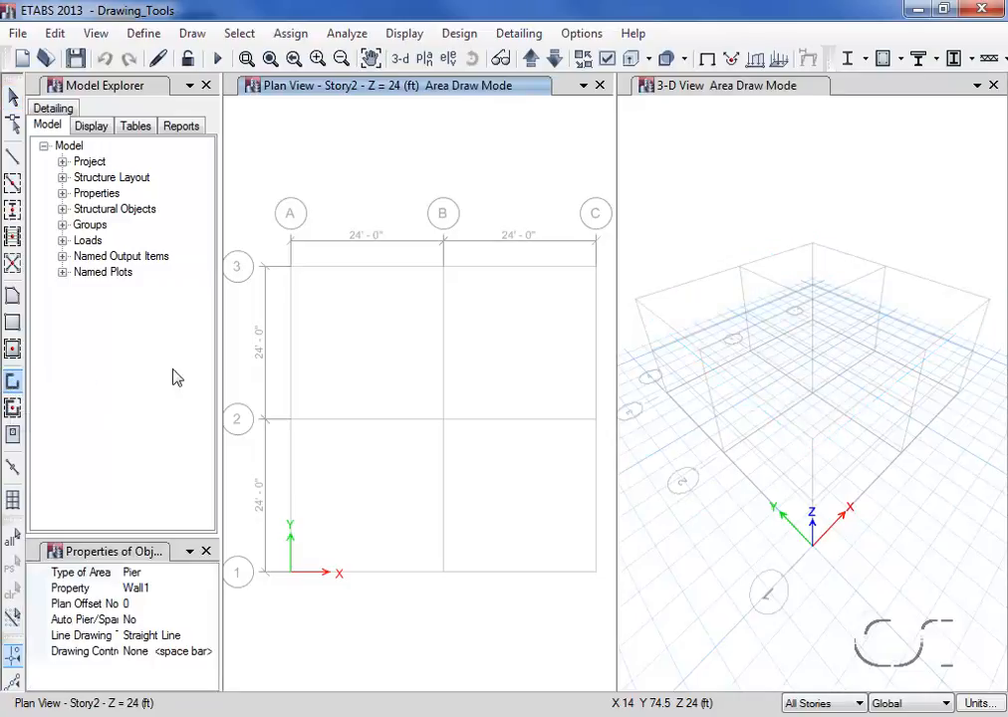
{"action": "left_click", "coordinate": [322, 318]}
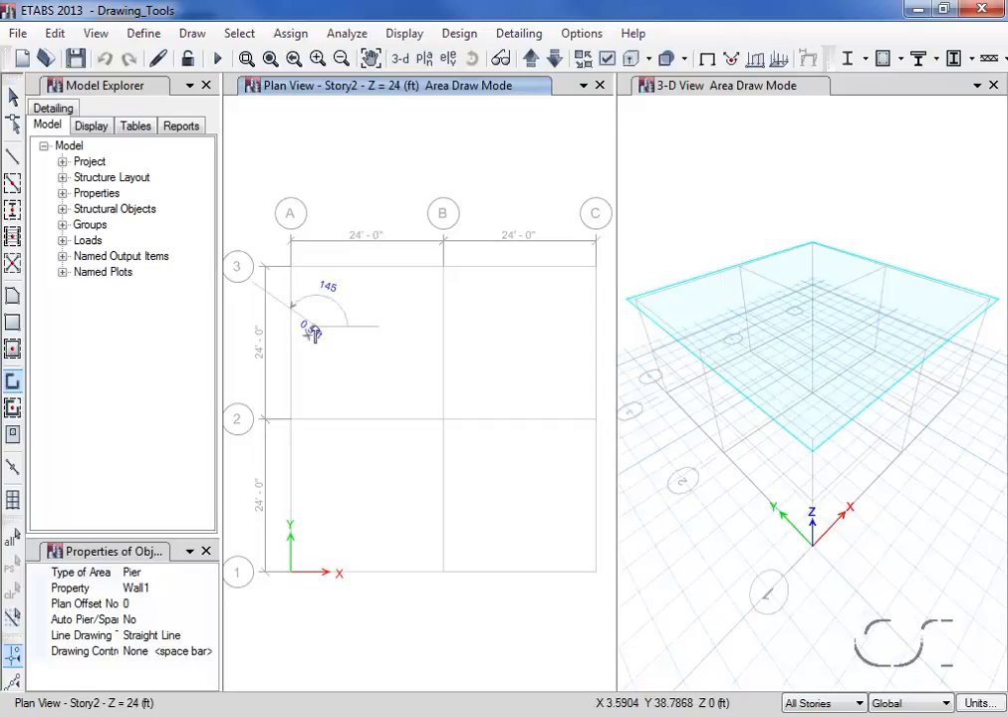
{"action": "left_click", "coordinate": [380, 369]}
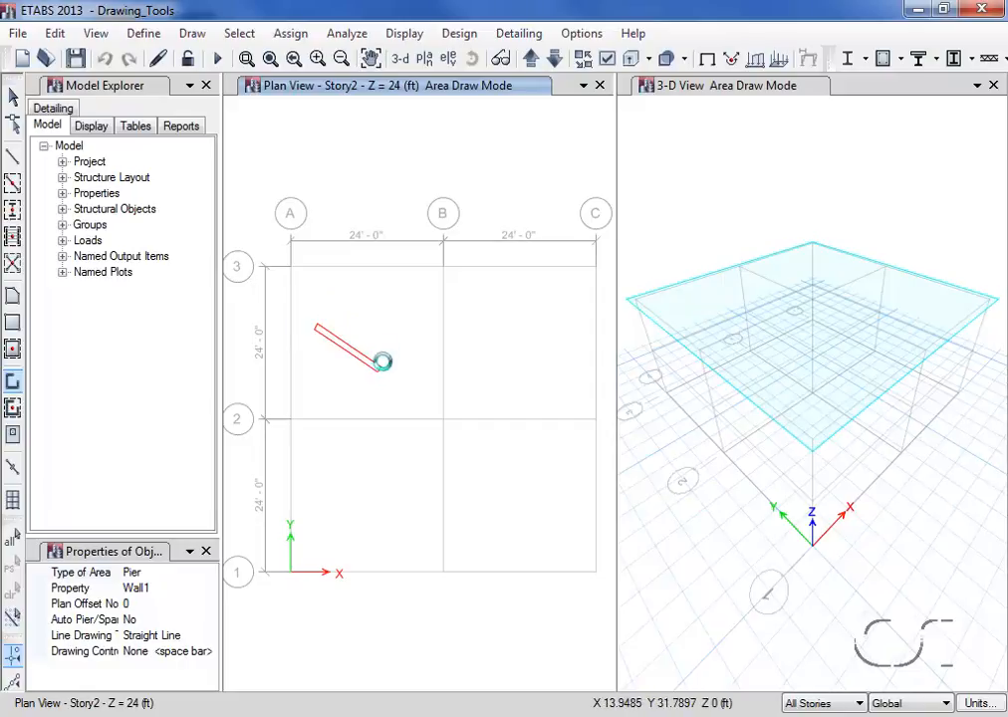
{"action": "left_click", "coordinate": [423, 291]}
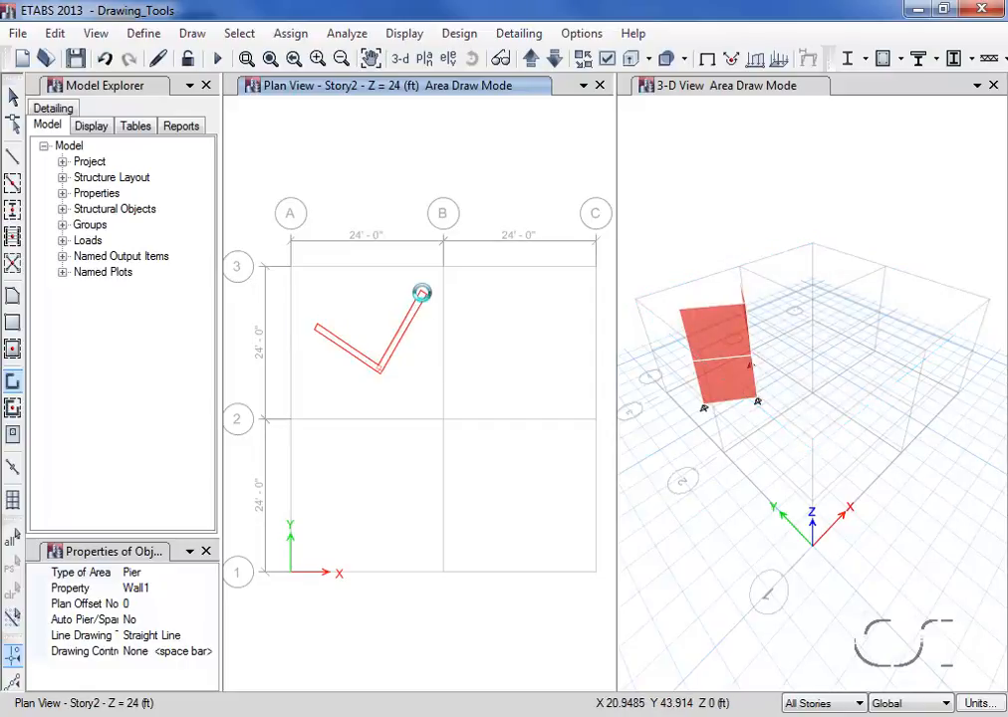
{"action": "left_click", "coordinate": [491, 360]}
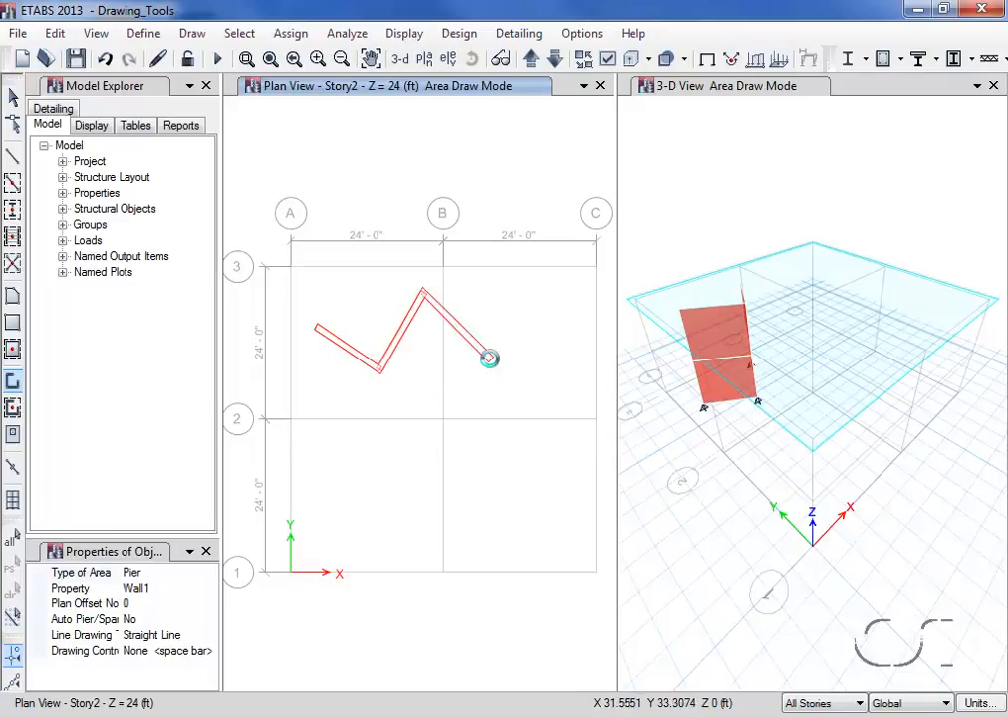
Step: Add a wall segment about 12 ft long to the end of the zigzag with the drawing control set to Parallel to Angle at 45
{"action": "left_click", "coordinate": [157, 653]}
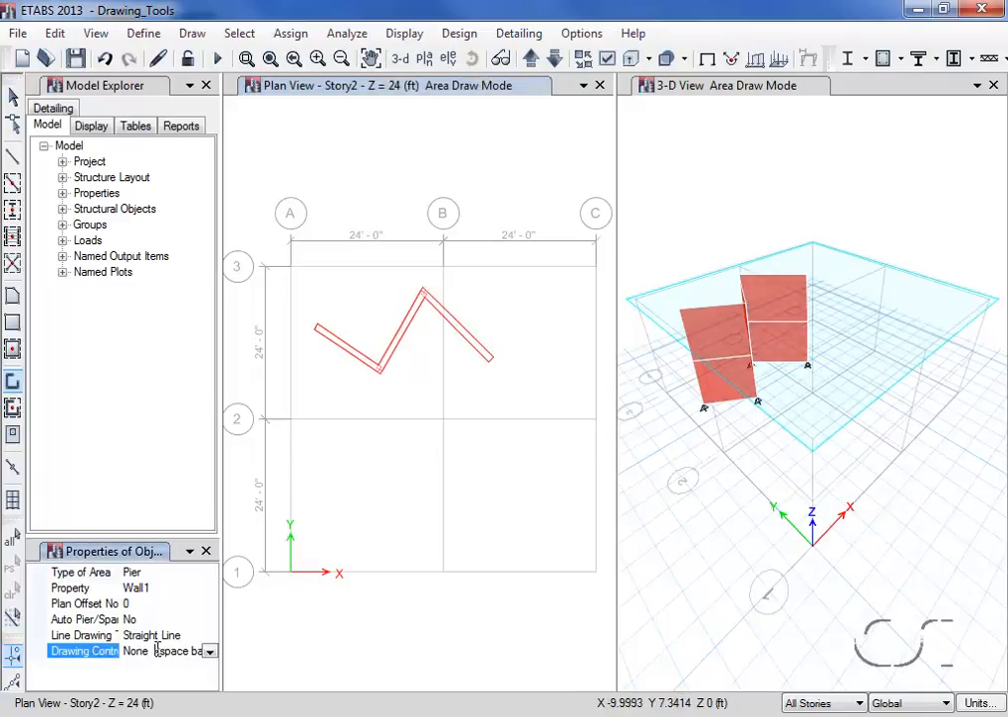
{"action": "left_click", "coordinate": [210, 652]}
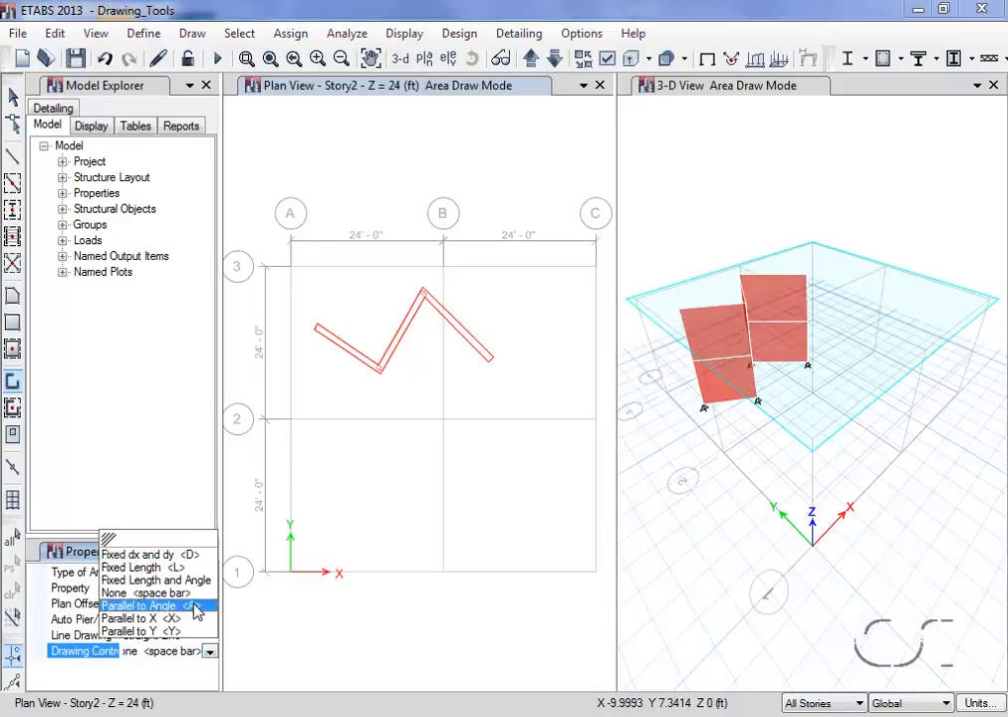
{"action": "left_click", "coordinate": [196, 610]}
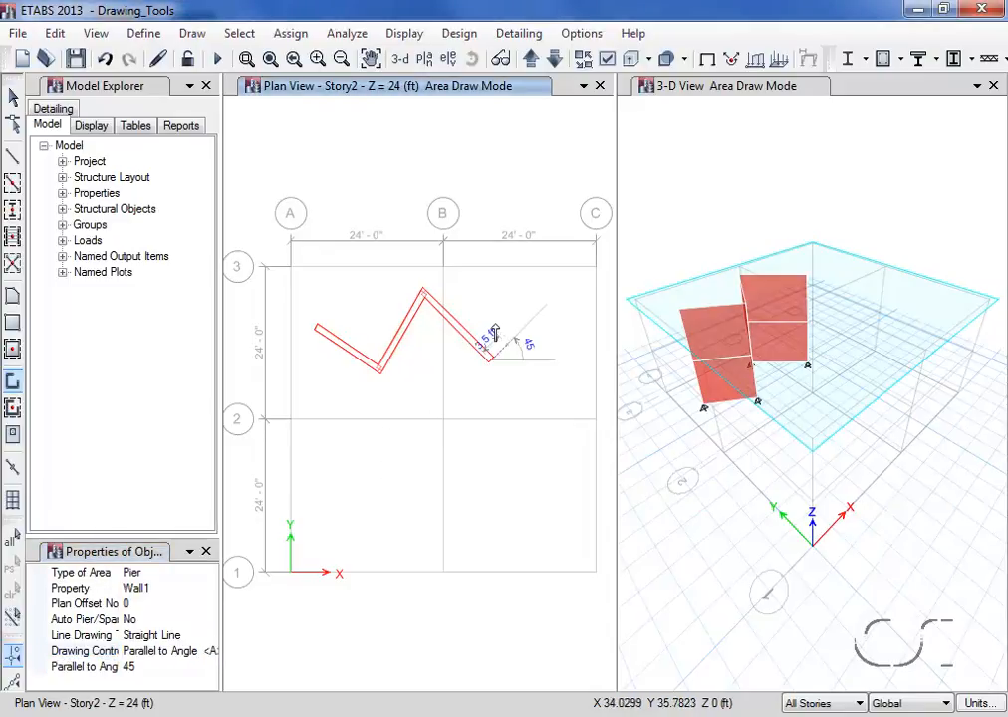
{"action": "left_click", "coordinate": [546, 307]}
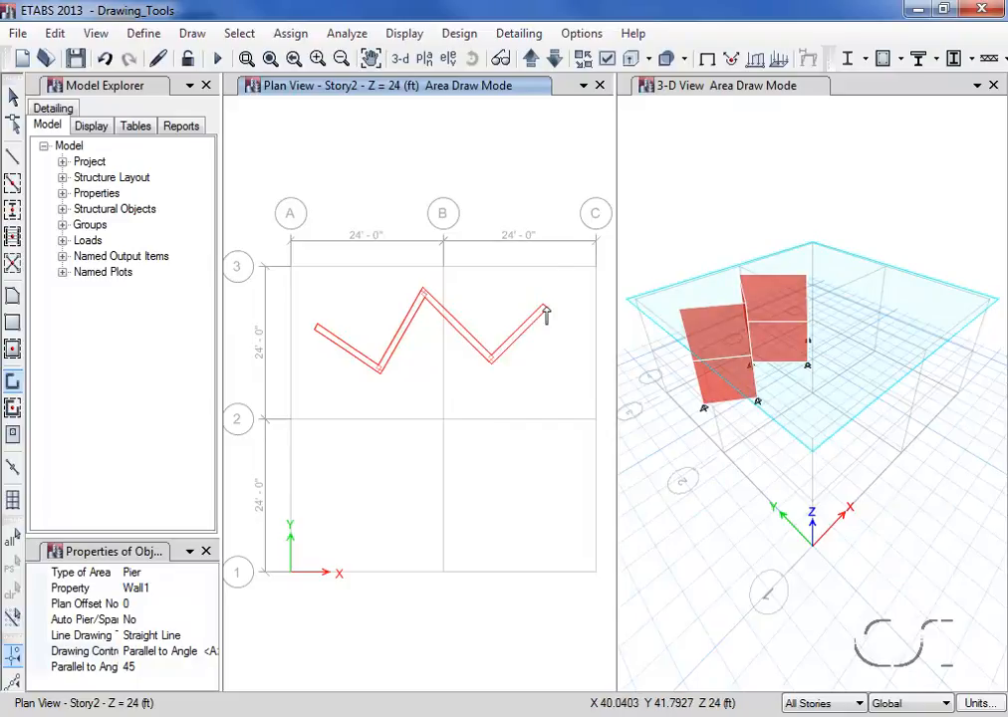
Step: Quick-draw a Wall1 pier along grid 1 between grids A and B, using Grids as the drawing reference
{"action": "left_click", "coordinate": [14, 413]}
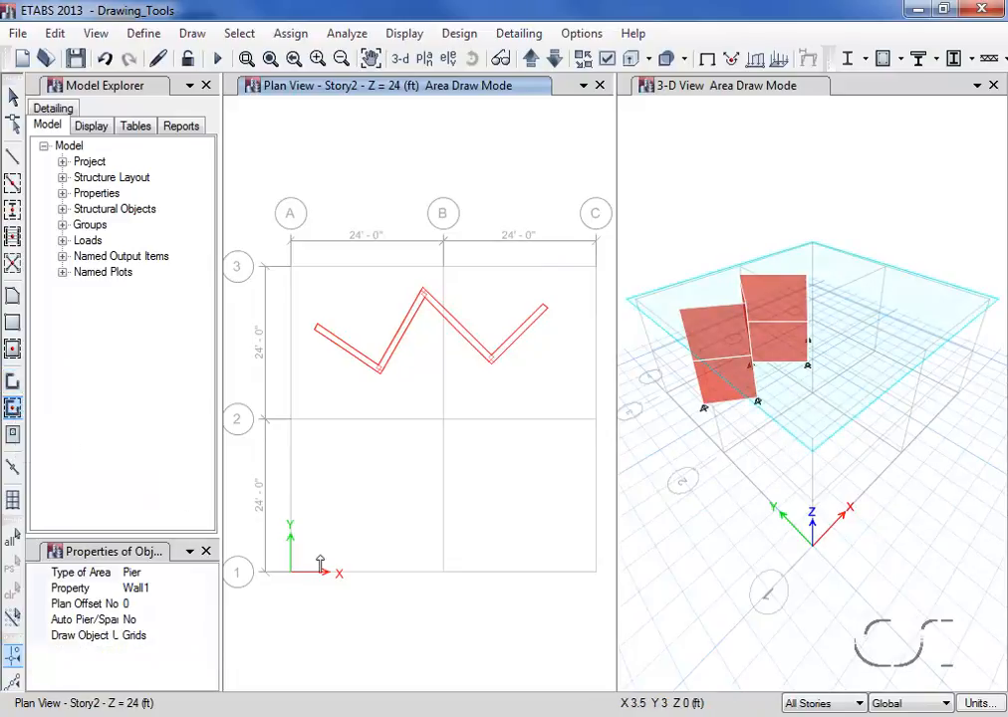
{"action": "left_click", "coordinate": [363, 582]}
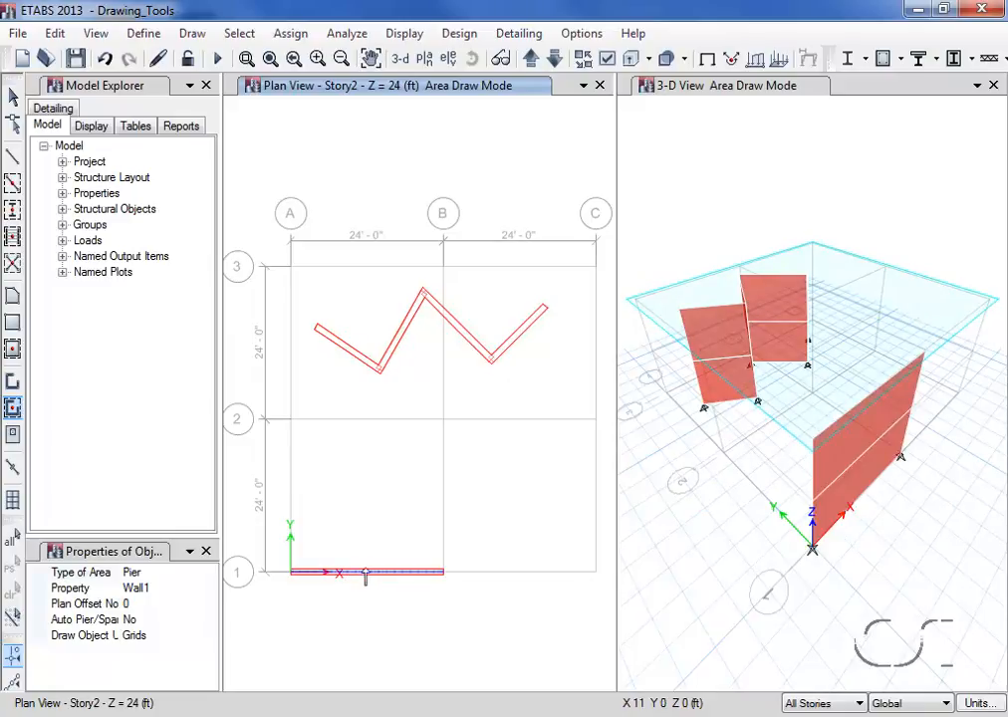
Step: Quick-draw Wall1 piers around the bay between grids B–C and 1–2, plus one along grid A between 1 and 2 with plan offset 36
{"action": "left_click_drag", "start_coordinate": [428, 396], "coordinate": [606, 596]}
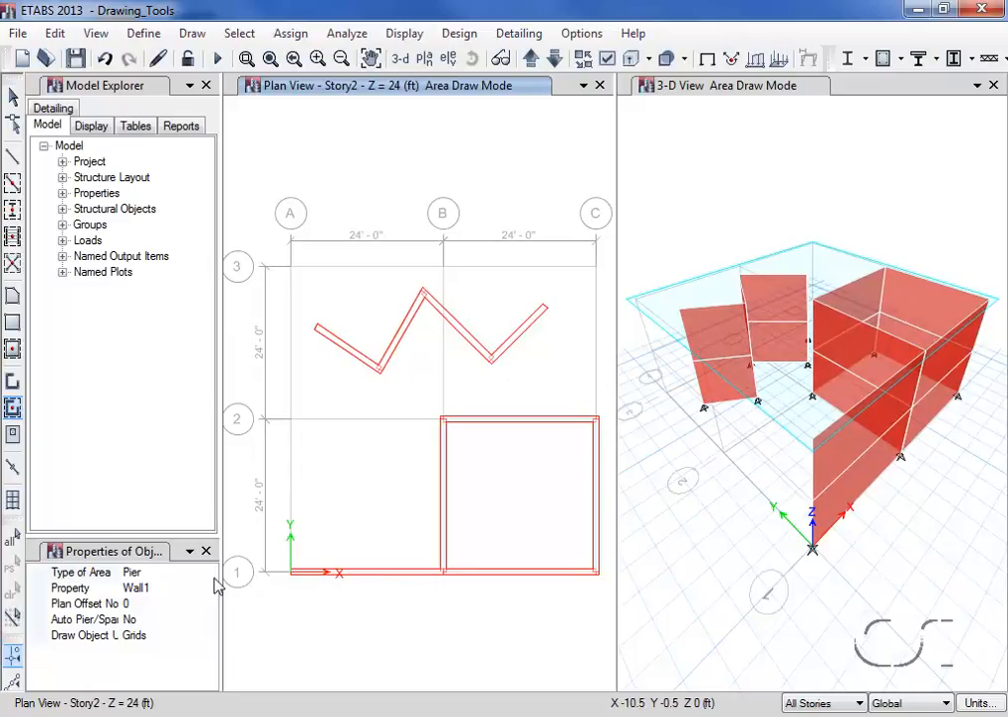
{"action": "left_click", "coordinate": [154, 604]}
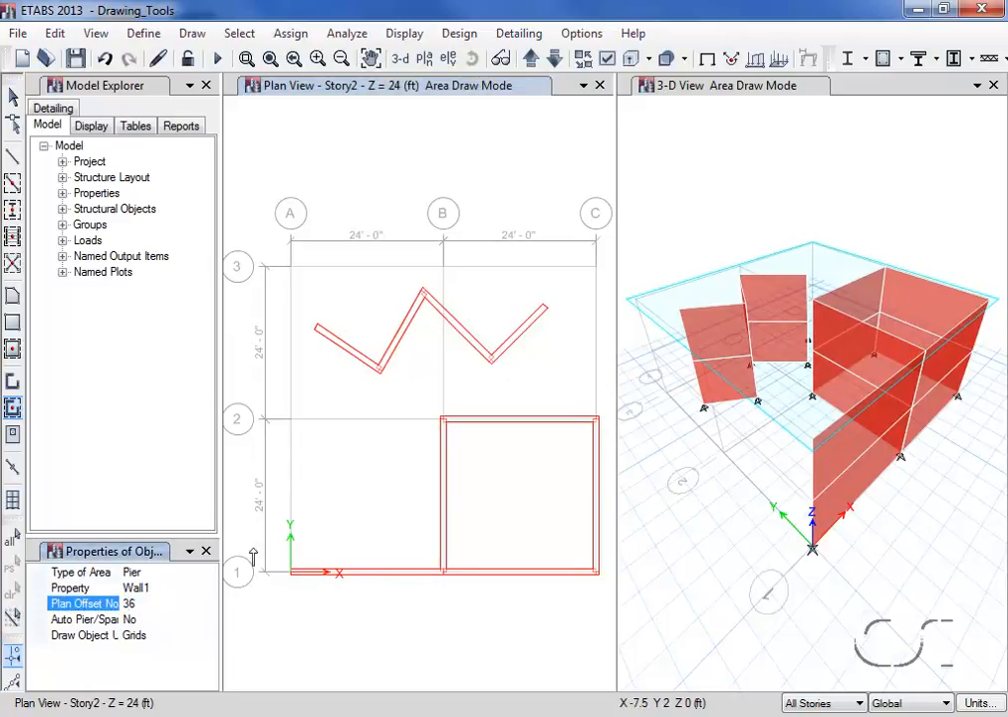
{"action": "left_click", "coordinate": [290, 503]}
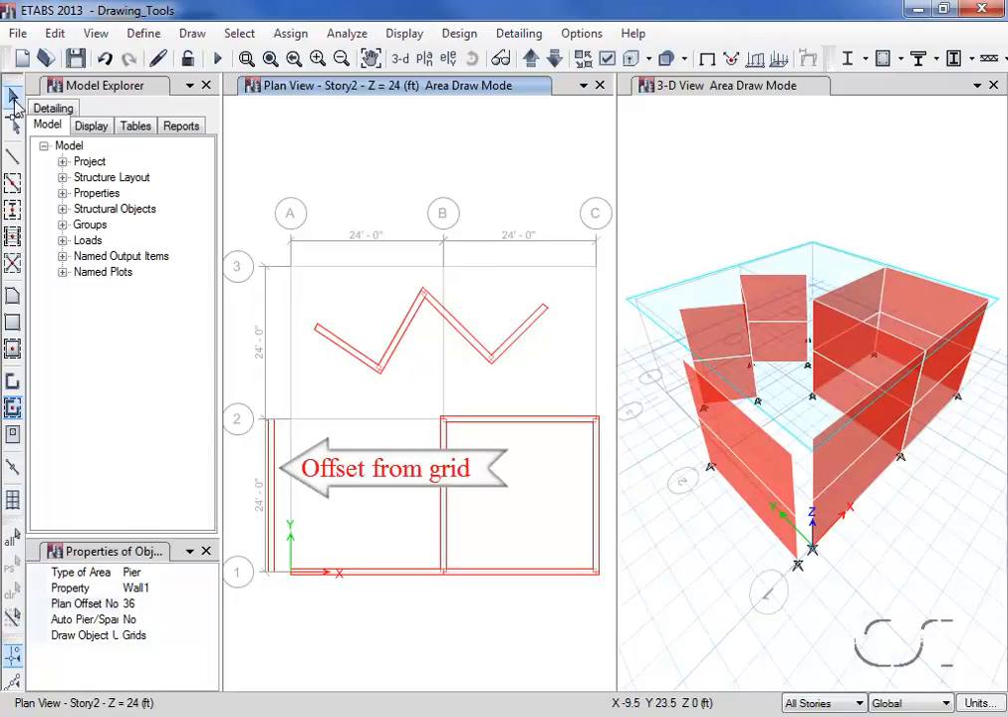
{"action": "left_click", "coordinate": [14, 97]}
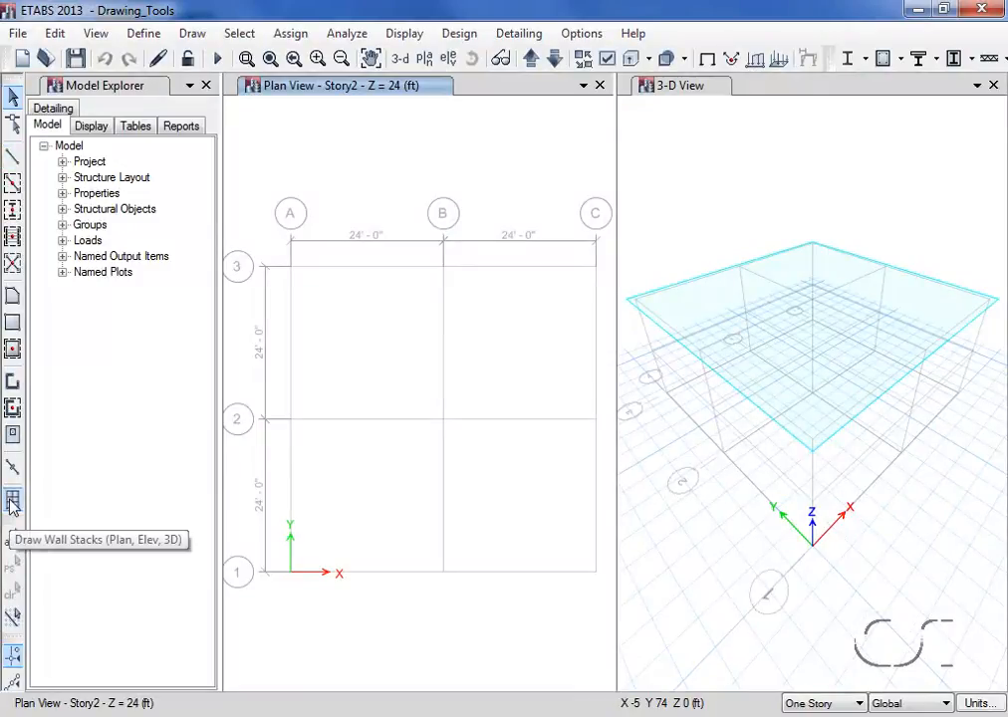
Step: Start a Double Cell Wall Type-1 wall stack with lengths LX1 15 ft, LX2 10 ft and Ly 12 ft
{"action": "left_click", "coordinate": [13, 503]}
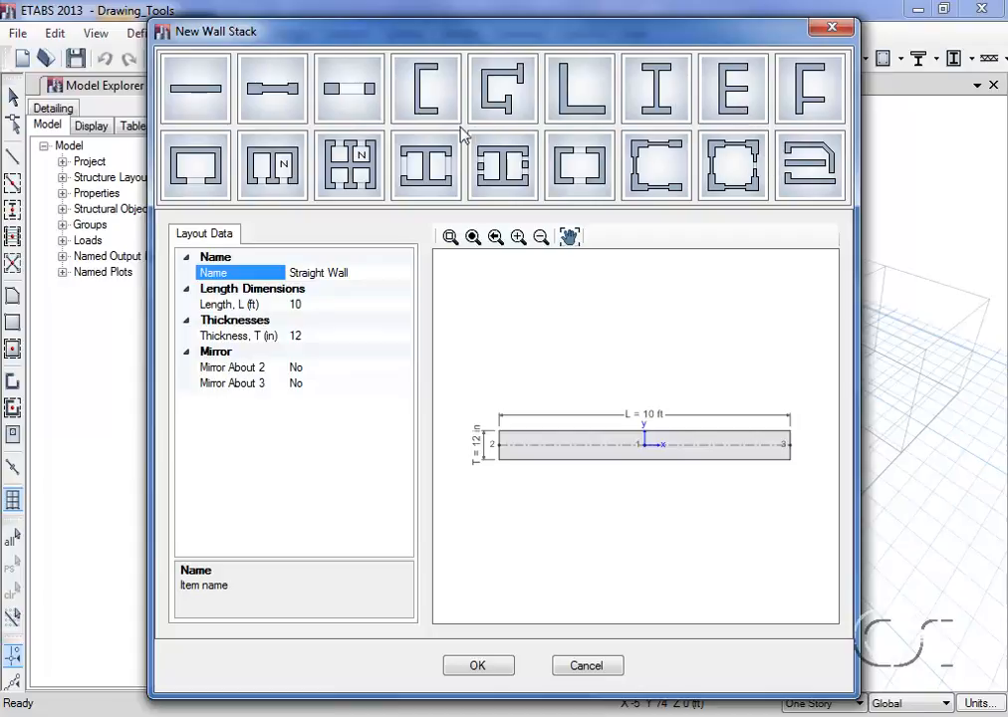
{"action": "left_click", "coordinate": [429, 168]}
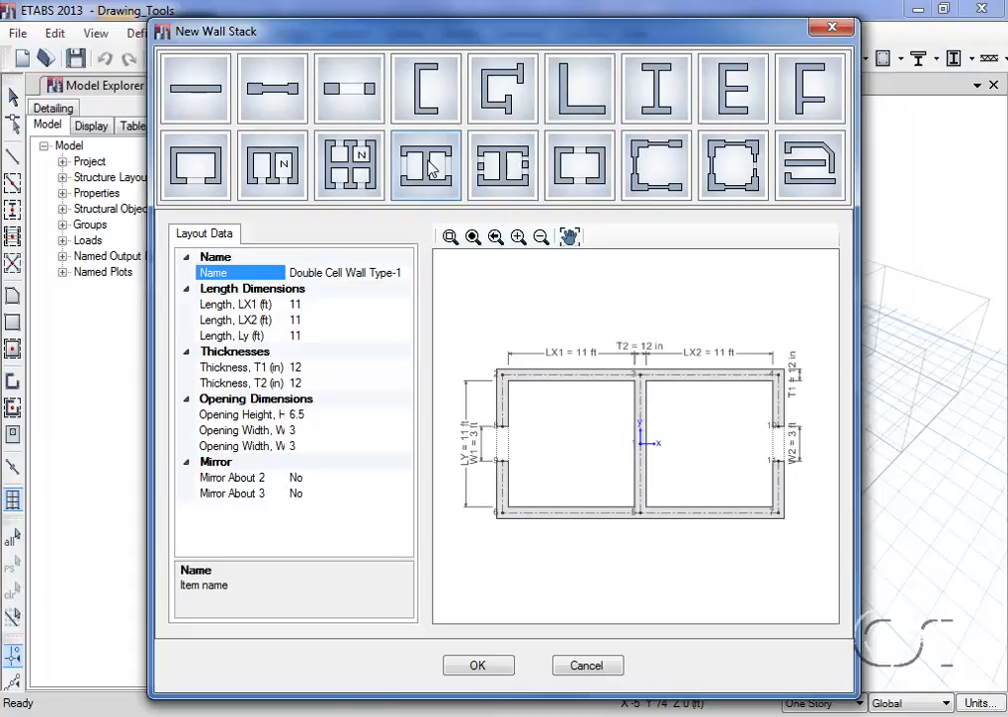
{"action": "left_click", "coordinate": [313, 304]}
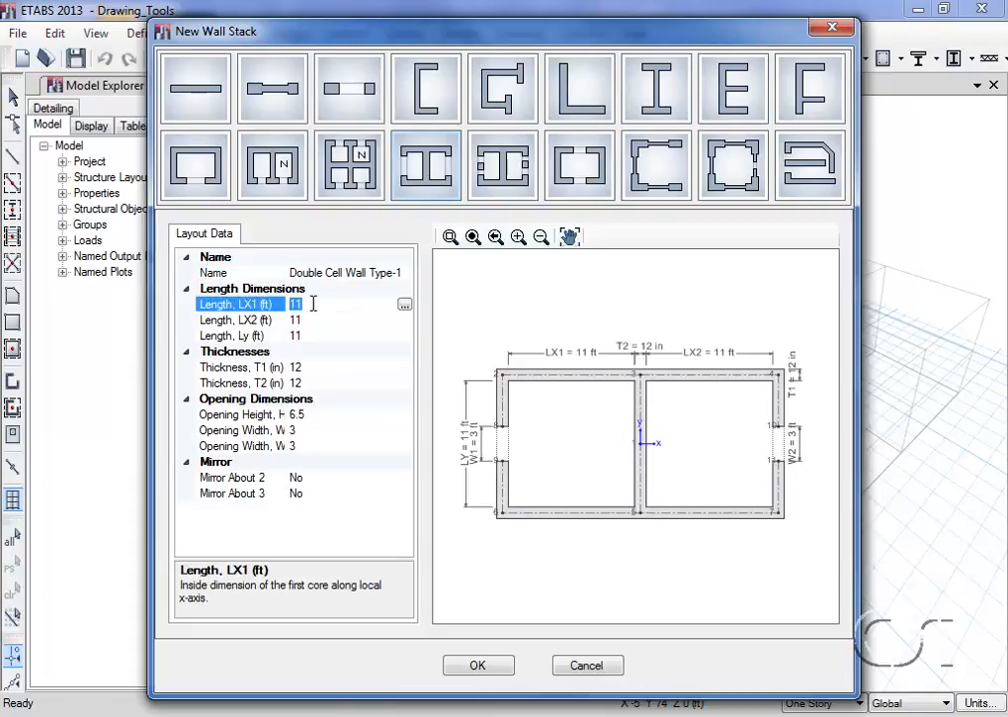
{"action": "type", "text": "15"}
{"action": "left_click", "coordinate": [312, 320]}
{"action": "type", "text": "10"}
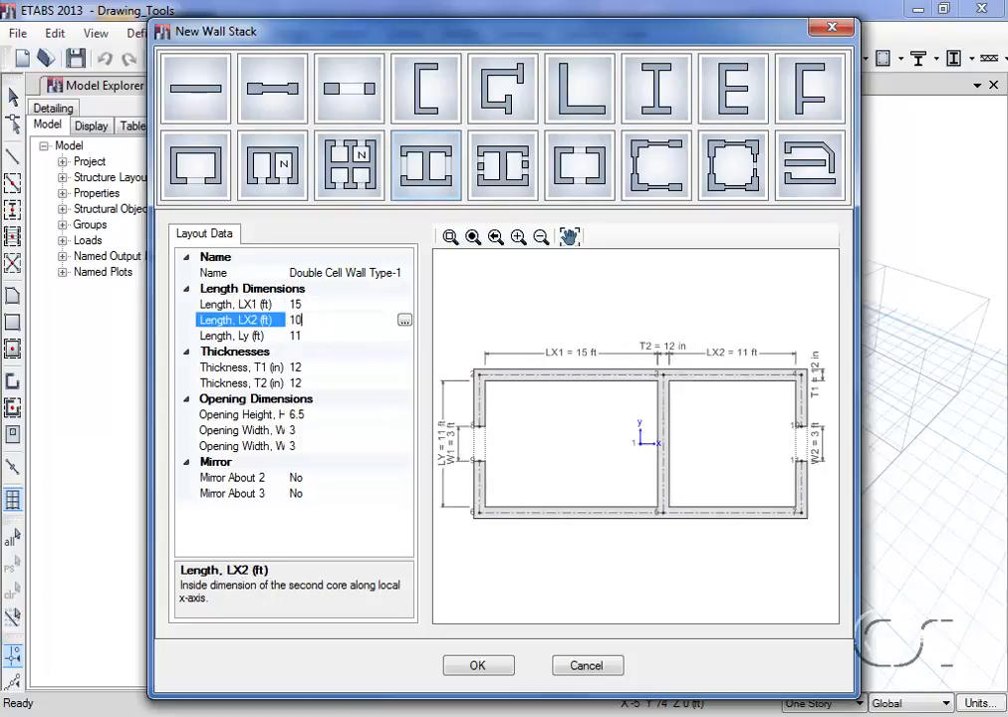
{"action": "left_click", "coordinate": [306, 336]}
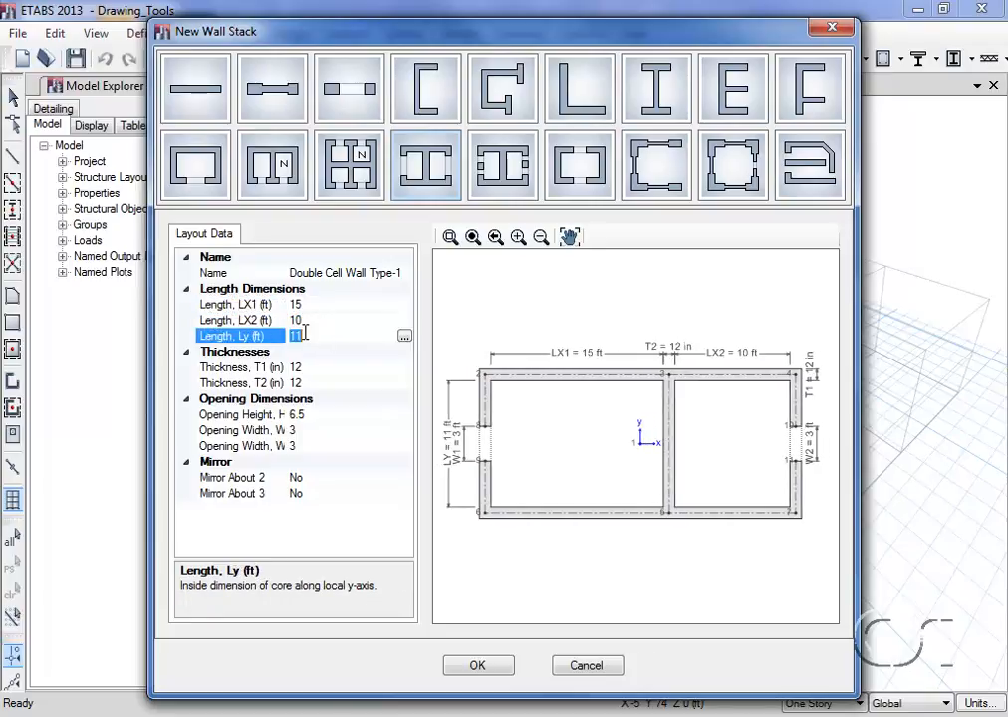
{"action": "type", "text": "12"}
Step: Set the stack's outer wall thickness to 16 in and middle wall to 10 in, and place it with its corner at grid point A-3
{"action": "left_click", "coordinate": [306, 367]}
{"action": "type", "text": "16"}
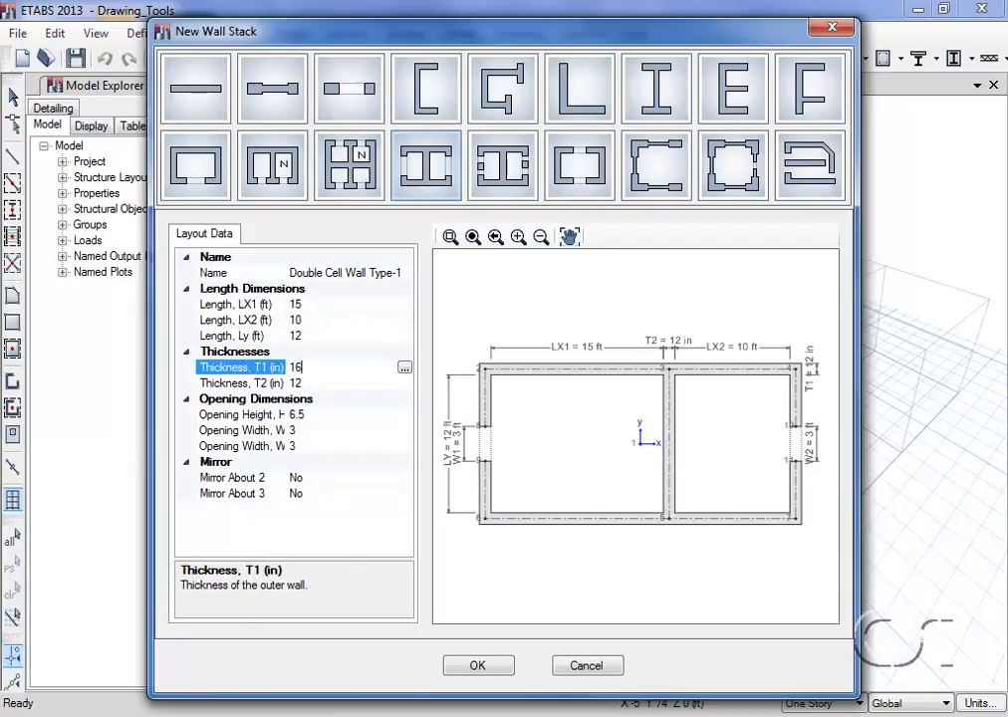
{"action": "left_click", "coordinate": [306, 383]}
{"action": "type", "text": "10"}
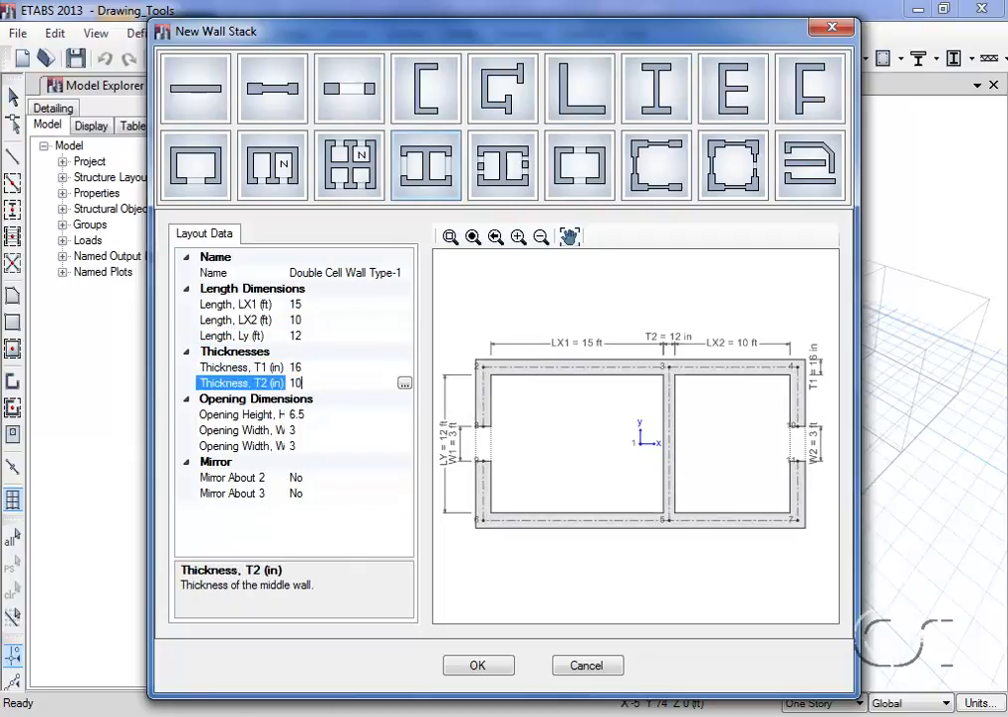
{"action": "key", "text": "Return"}
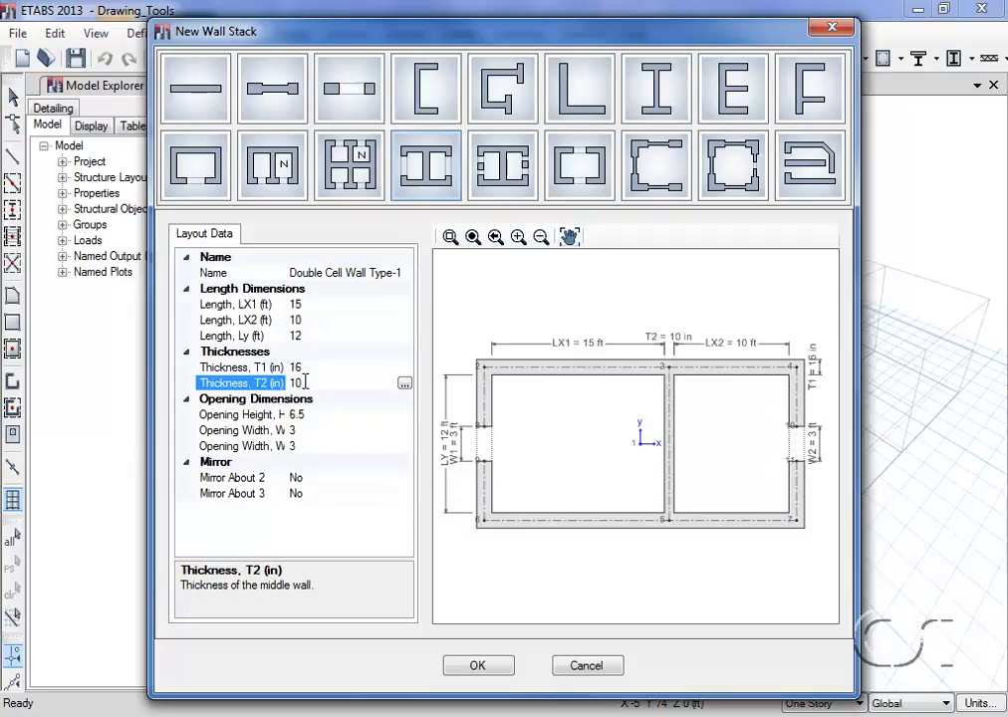
{"action": "left_click", "coordinate": [477, 666]}
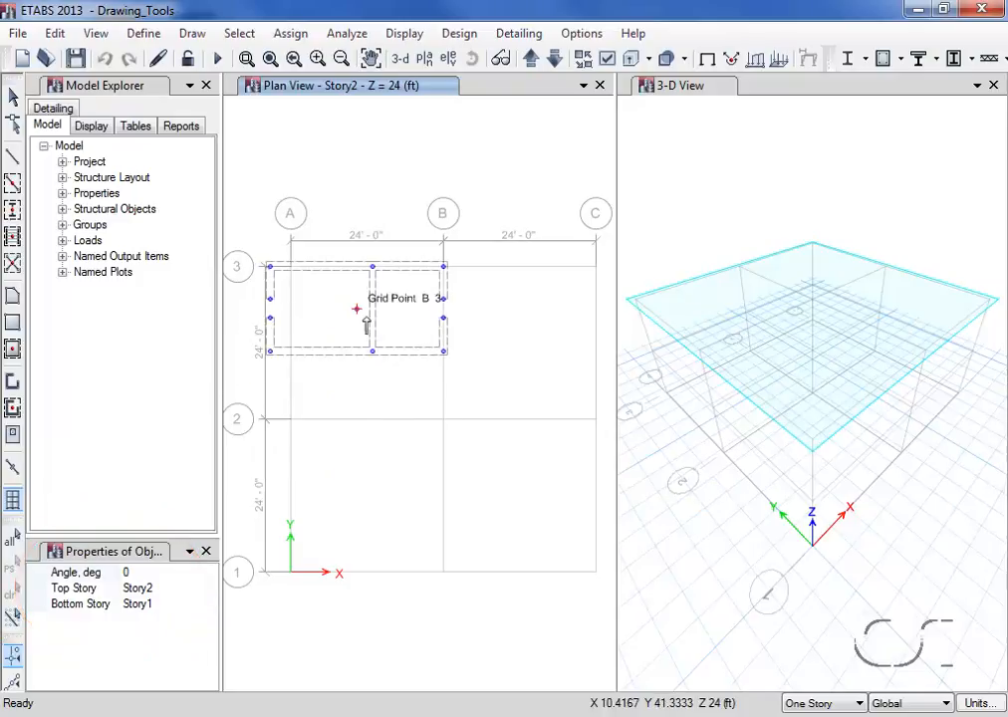
{"action": "left_click", "coordinate": [386, 313]}
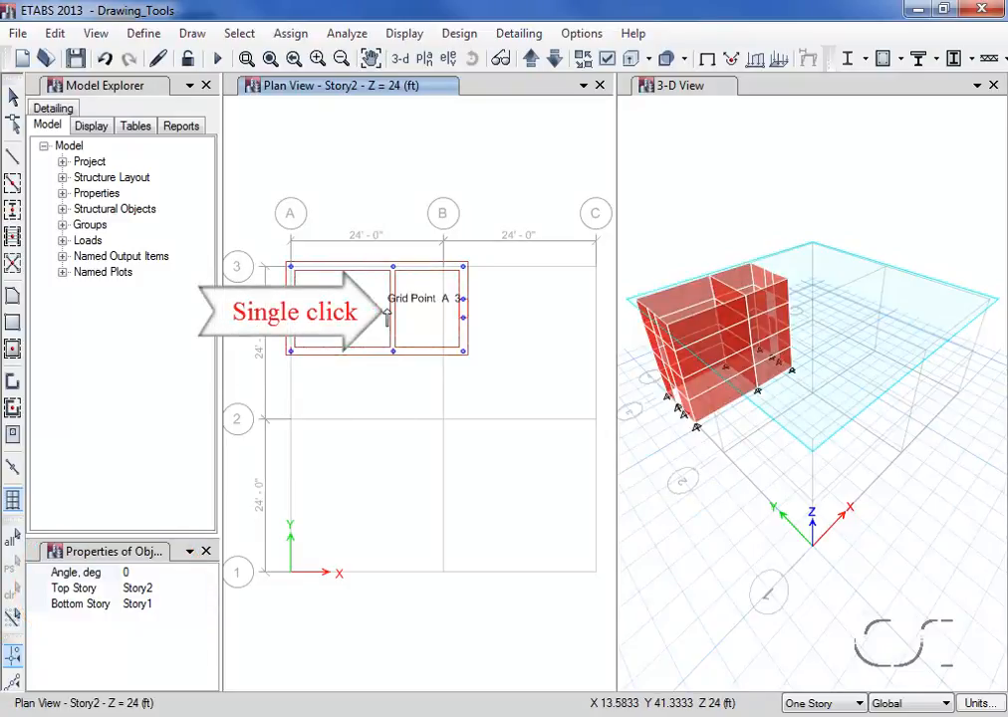
Step: Place a second wall stack at 25 degrees with Story1 as its top story, centred at about X 31, Y 12 ft
{"action": "left_click", "coordinate": [151, 573]}
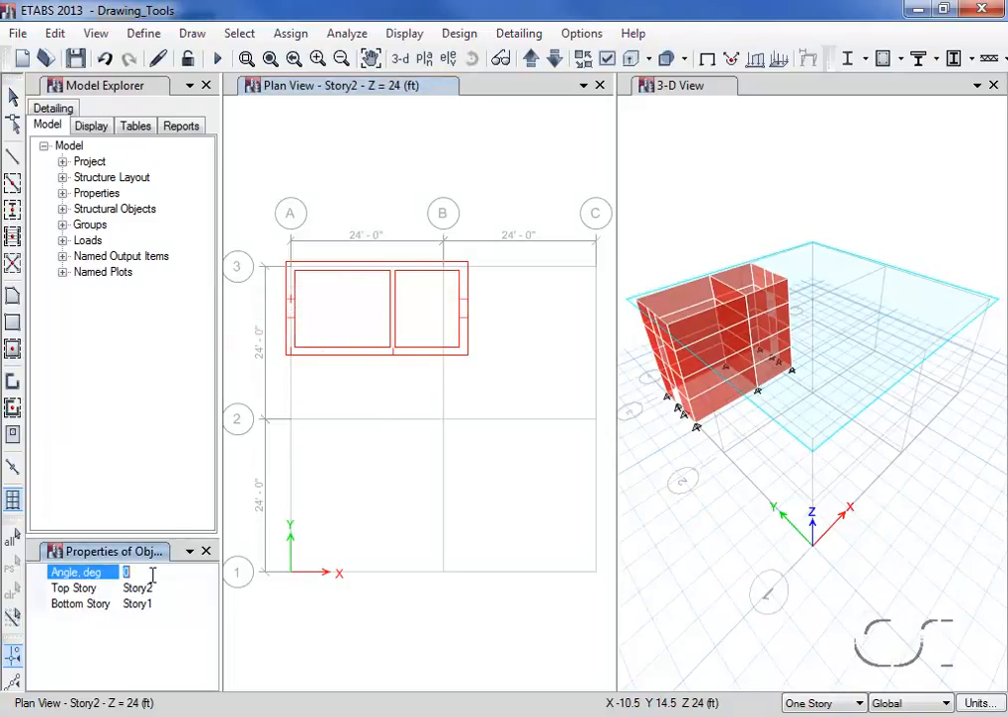
{"action": "type", "text": "25"}
{"action": "left_click", "coordinate": [162, 589]}
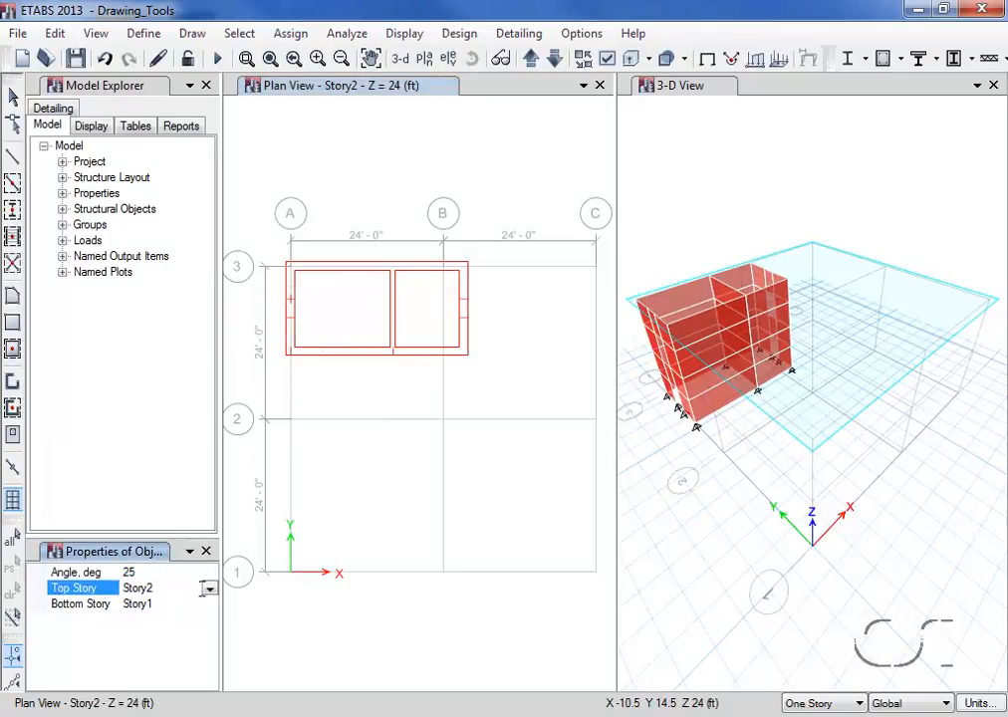
{"action": "left_click", "coordinate": [210, 589]}
{"action": "left_click", "coordinate": [152, 620]}
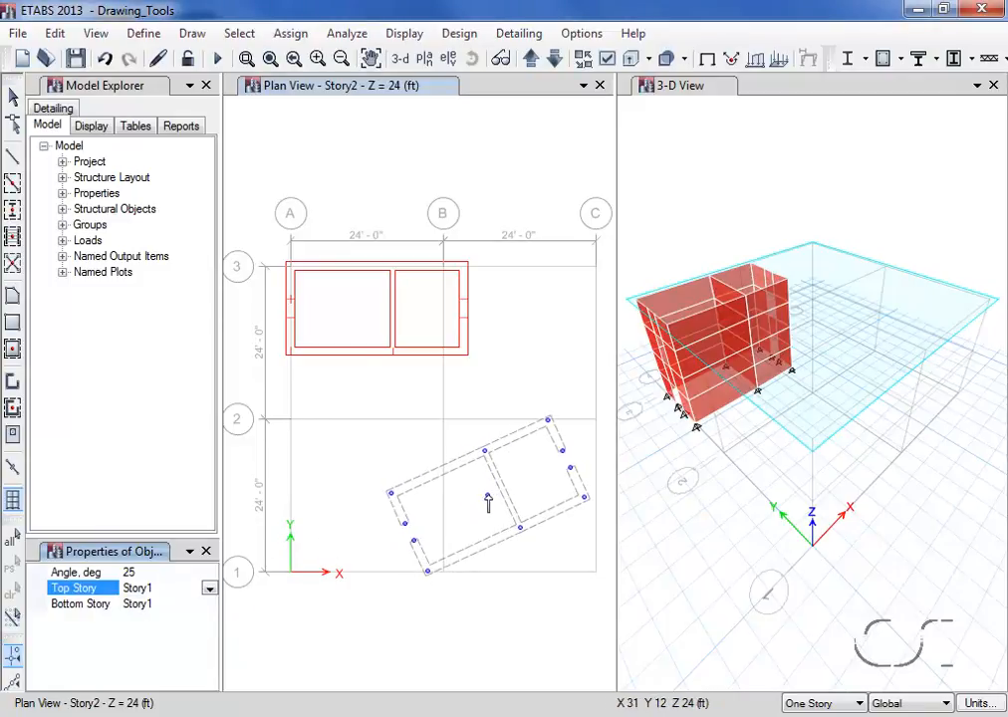
{"action": "left_click", "coordinate": [488, 497]}
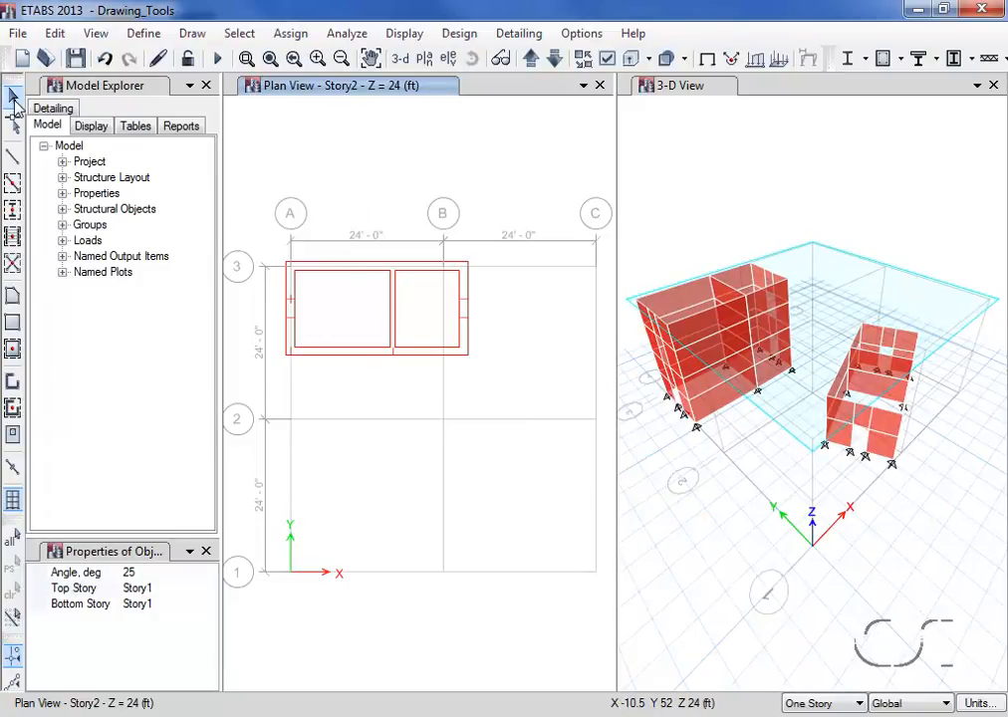
{"action": "left_click", "coordinate": [13, 97]}
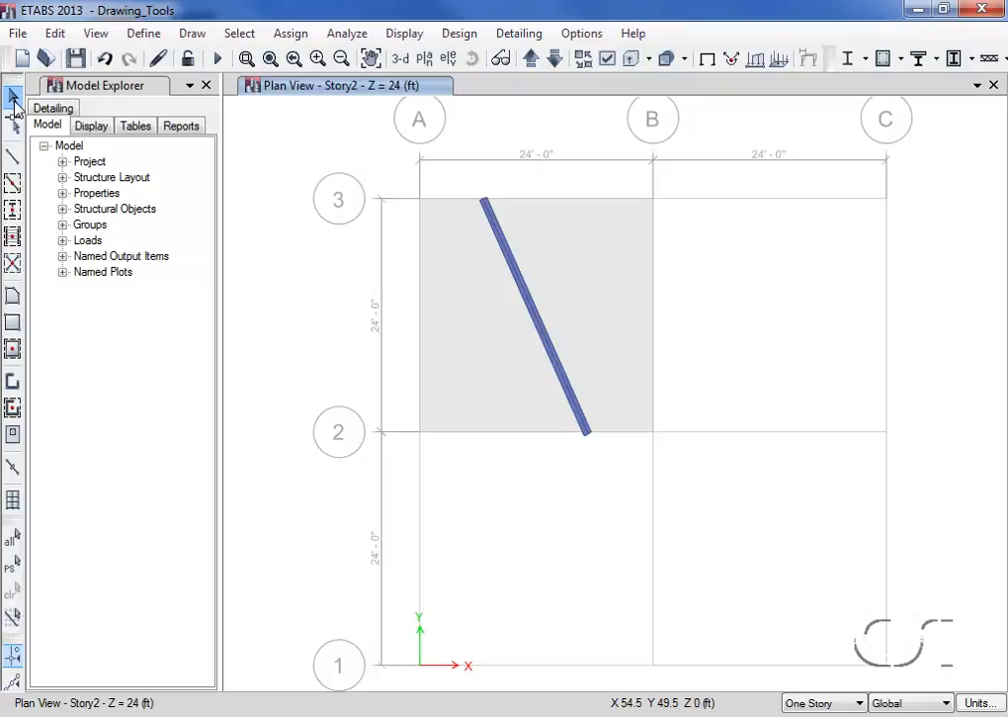
Step: Cookie-cut the floor between grids A–B and 2–3 at the diagonal beam, extending frames to the shell edges, and check both pieces by selecting them
{"action": "left_click", "coordinate": [13, 97]}
{"action": "left_click", "coordinate": [561, 289]}
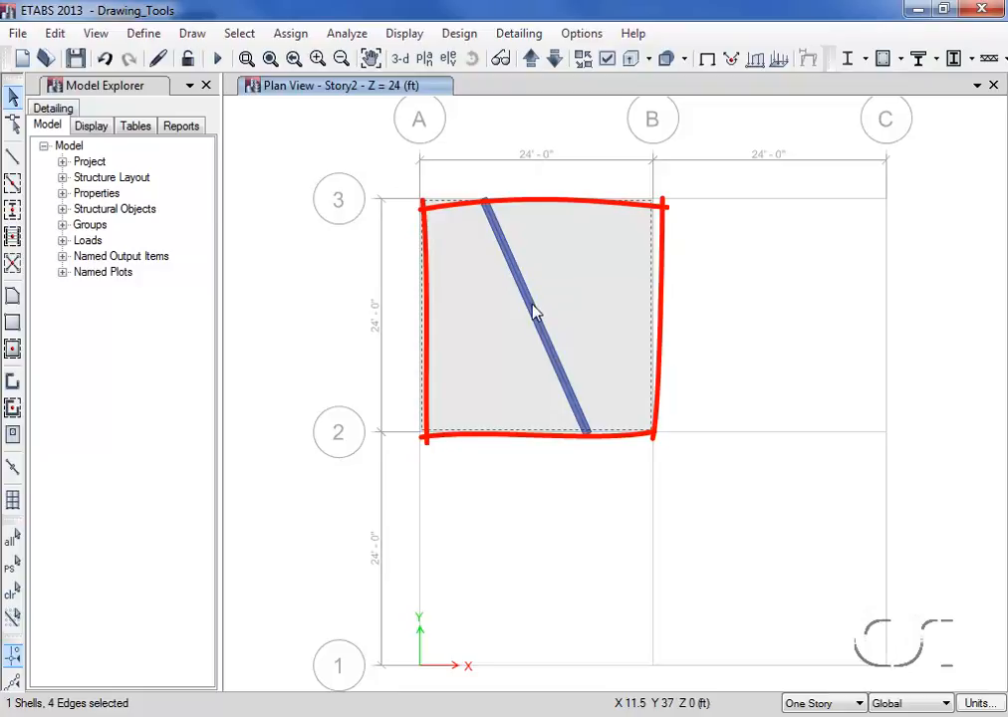
{"action": "left_click", "coordinate": [535, 313]}
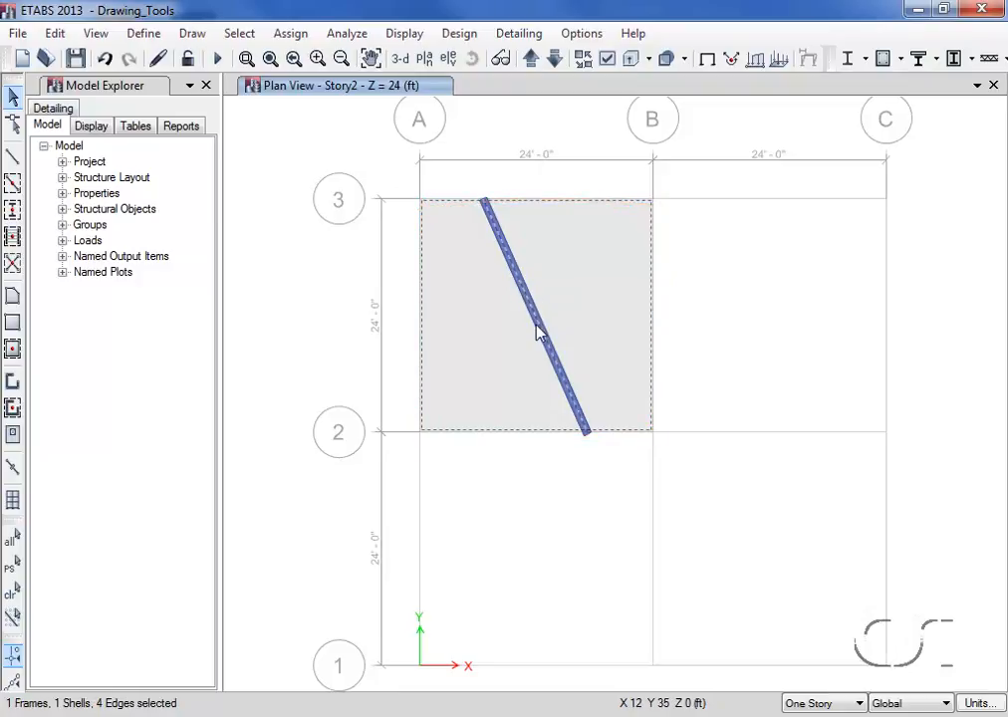
{"action": "left_click", "coordinate": [54, 34]}
{"action": "mouse_move", "coordinate": [124, 517]}
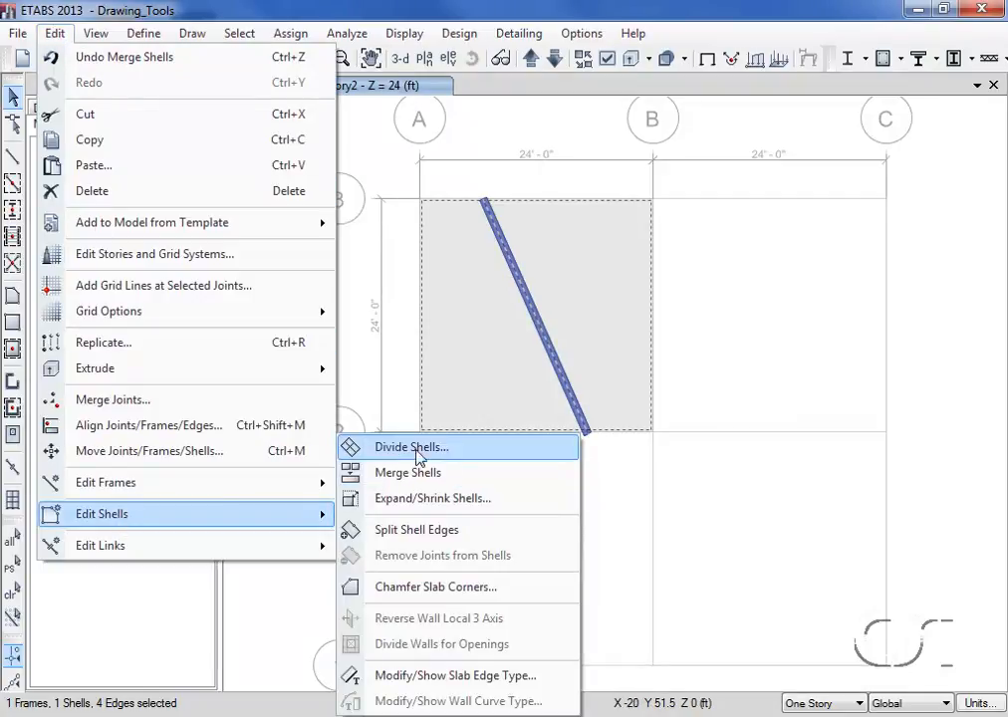
{"action": "left_click", "coordinate": [460, 450]}
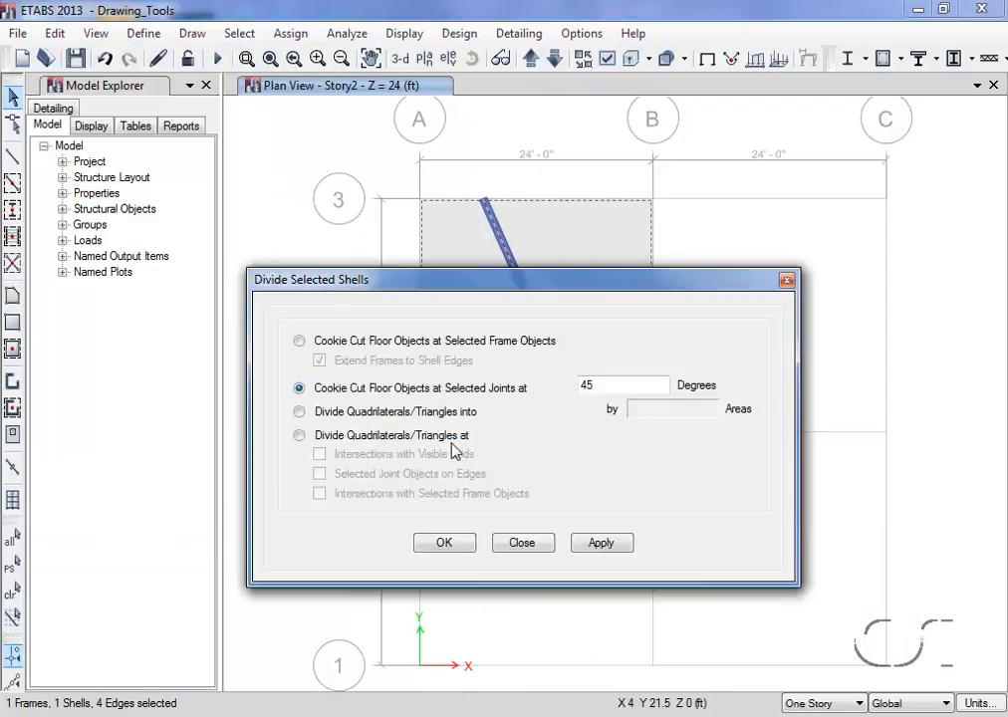
{"action": "left_click", "coordinate": [299, 343]}
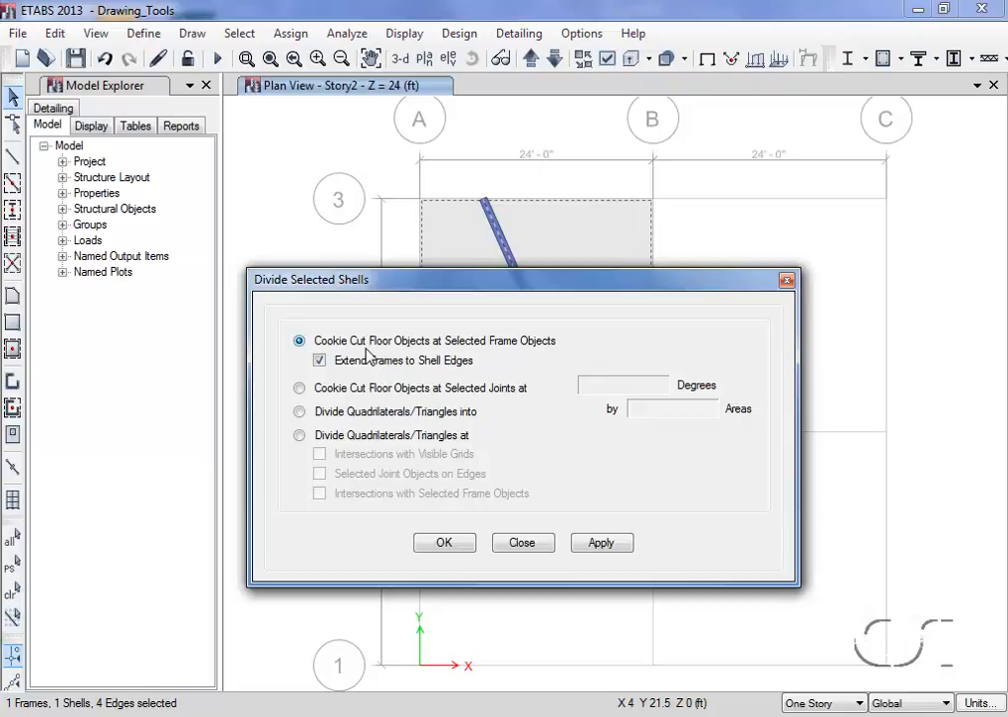
{"action": "left_click", "coordinate": [447, 544]}
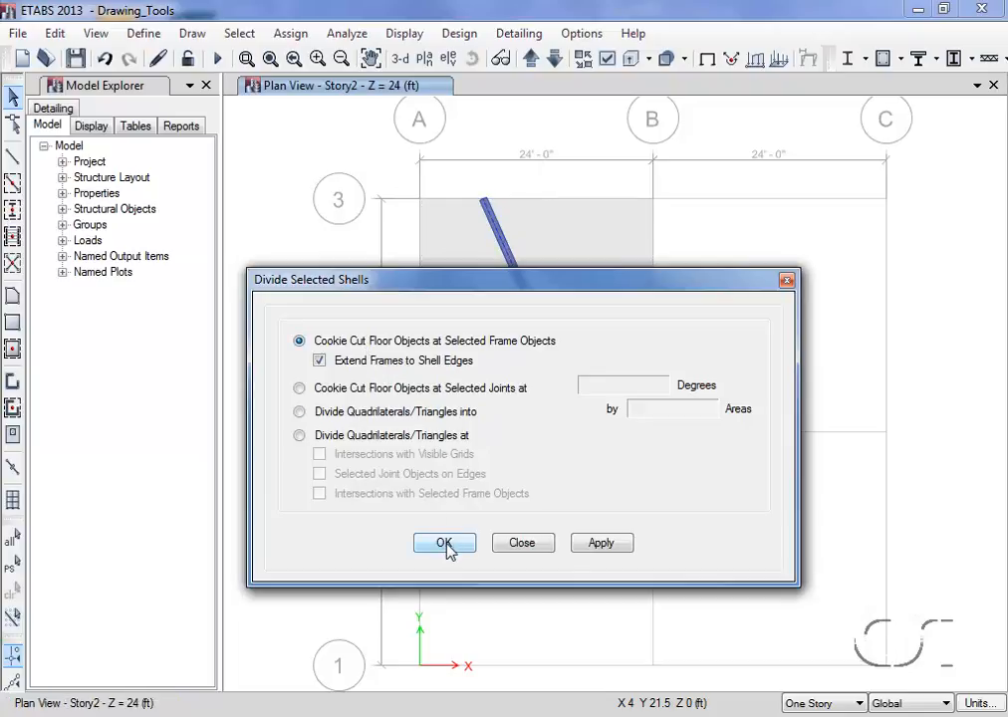
{"action": "left_click", "coordinate": [470, 417]}
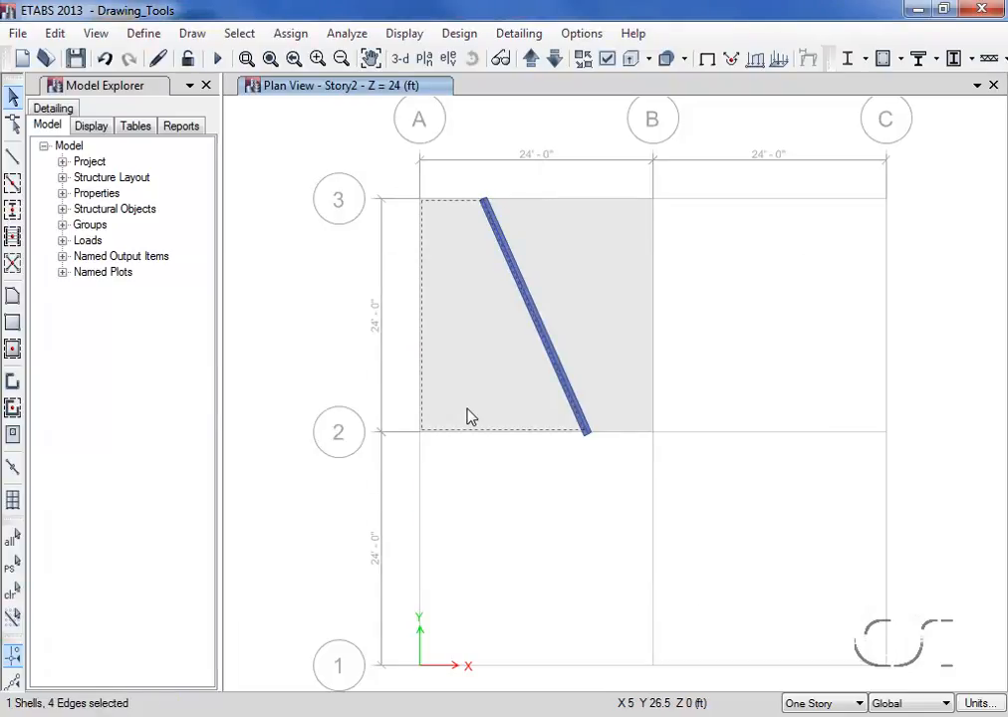
{"action": "left_click", "coordinate": [527, 390]}
{"action": "left_click", "coordinate": [599, 343]}
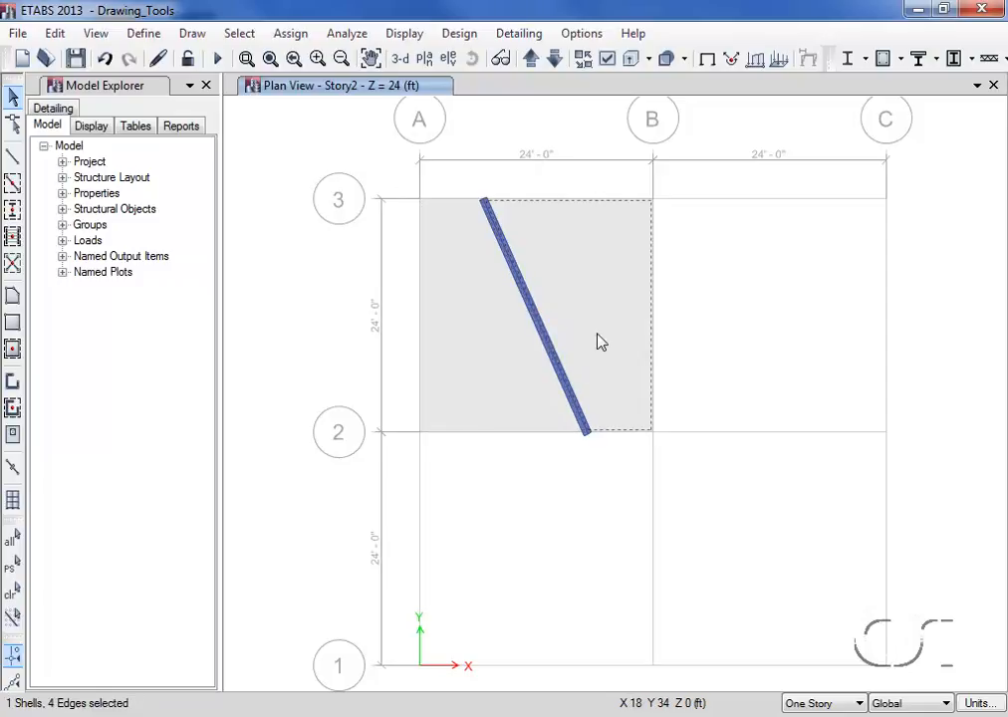
{"action": "left_click", "coordinate": [599, 343]}
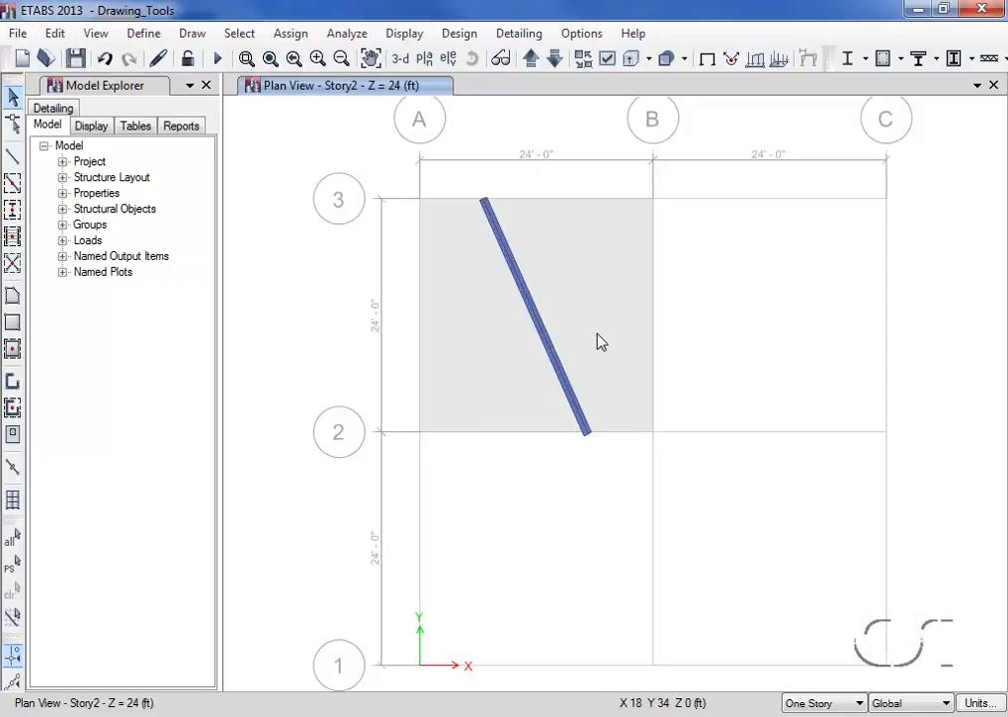
Step: Cookie-cut the floor piece adjoining grid A at joint A-2 at an angle of 30 degrees
{"action": "left_click", "coordinate": [495, 353]}
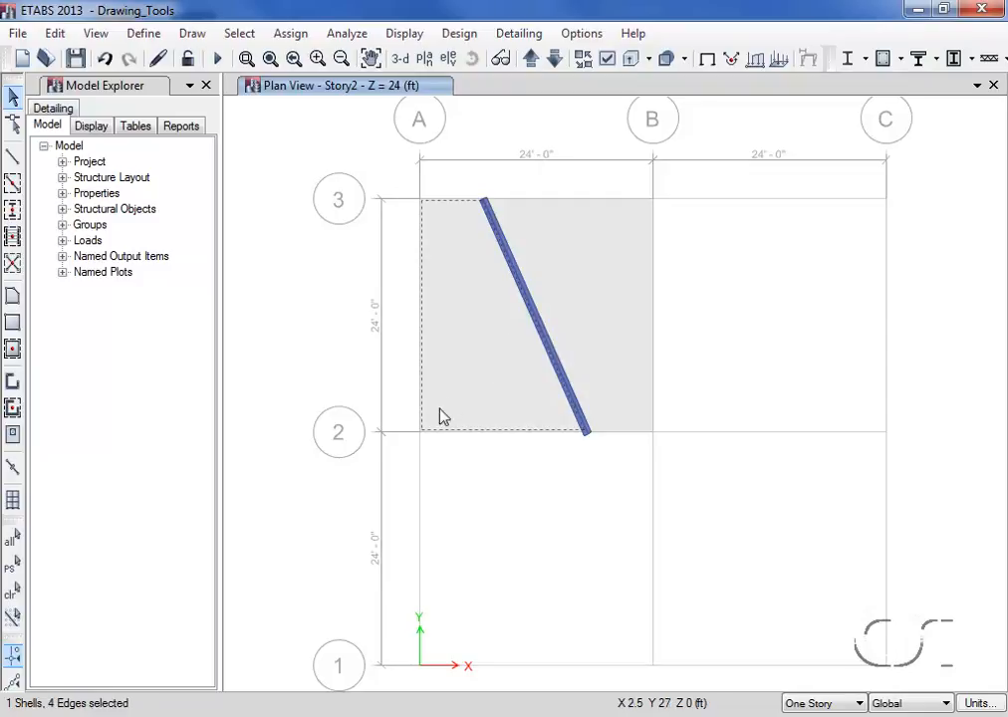
{"action": "left_click", "coordinate": [420, 434]}
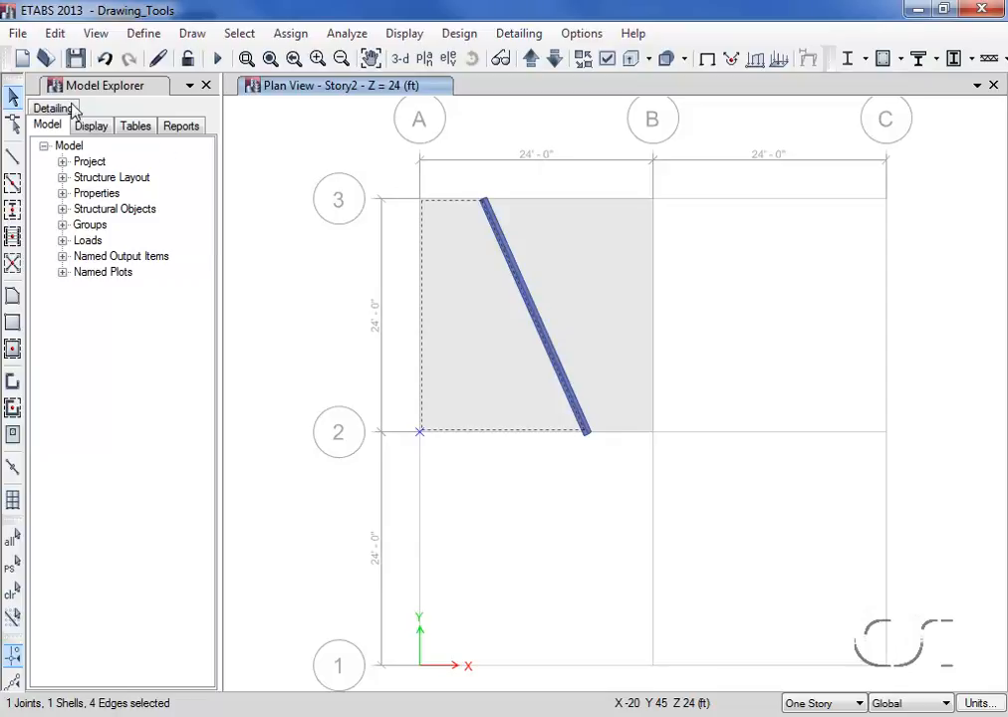
{"action": "left_click", "coordinate": [55, 34]}
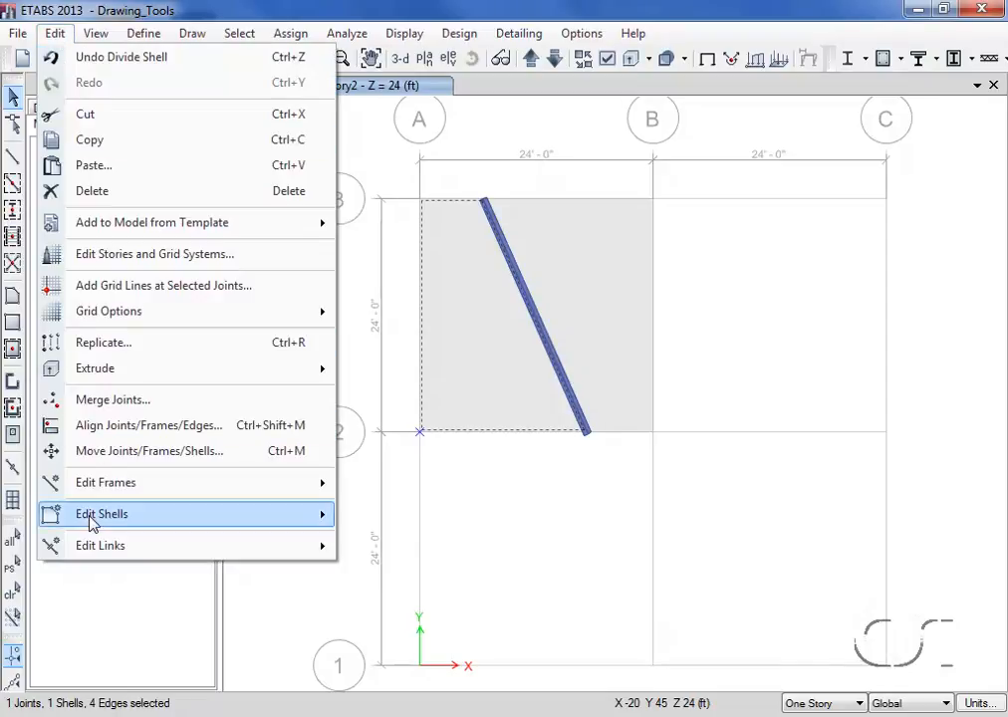
{"action": "mouse_move", "coordinate": [93, 517]}
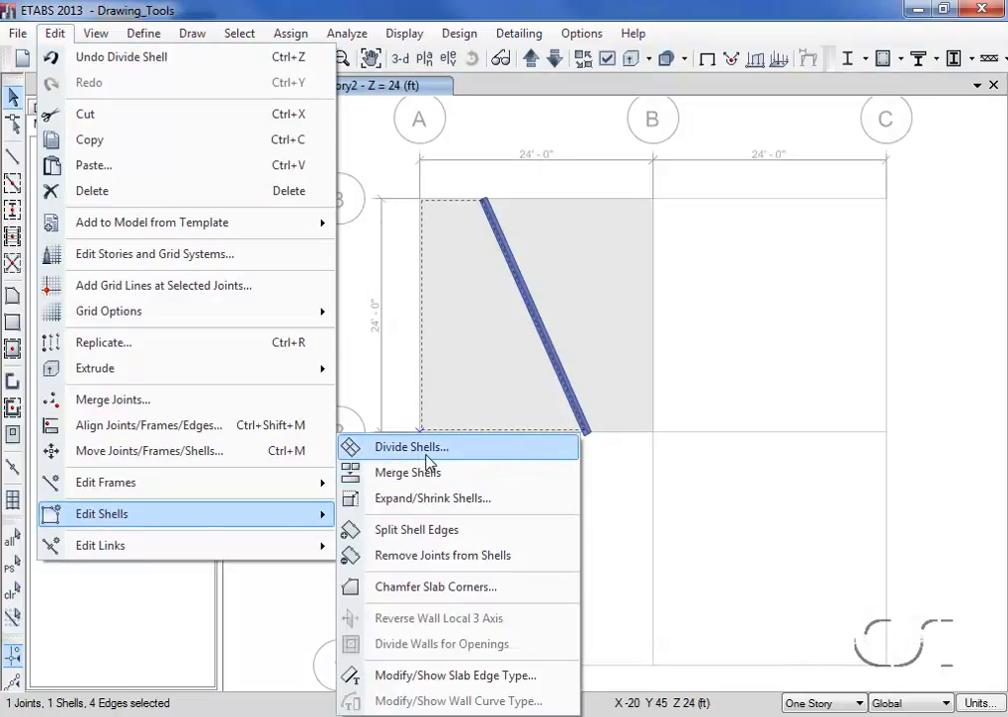
{"action": "left_click", "coordinate": [381, 449]}
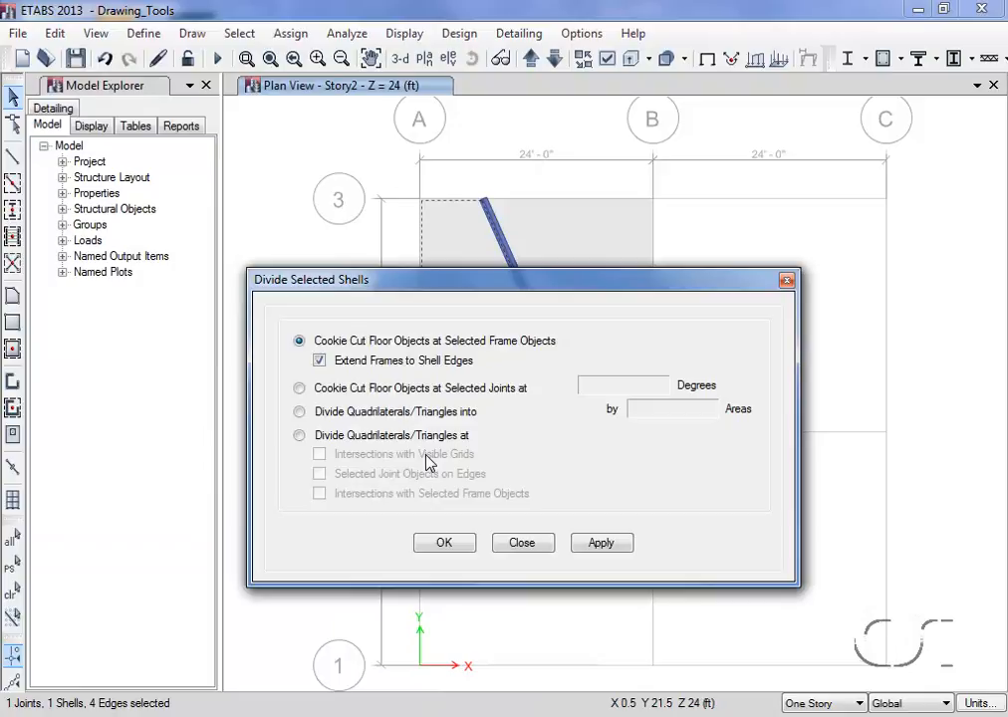
{"action": "left_click", "coordinate": [300, 388]}
{"action": "double_click", "coordinate": [598, 386]}
{"action": "type", "text": "30"}
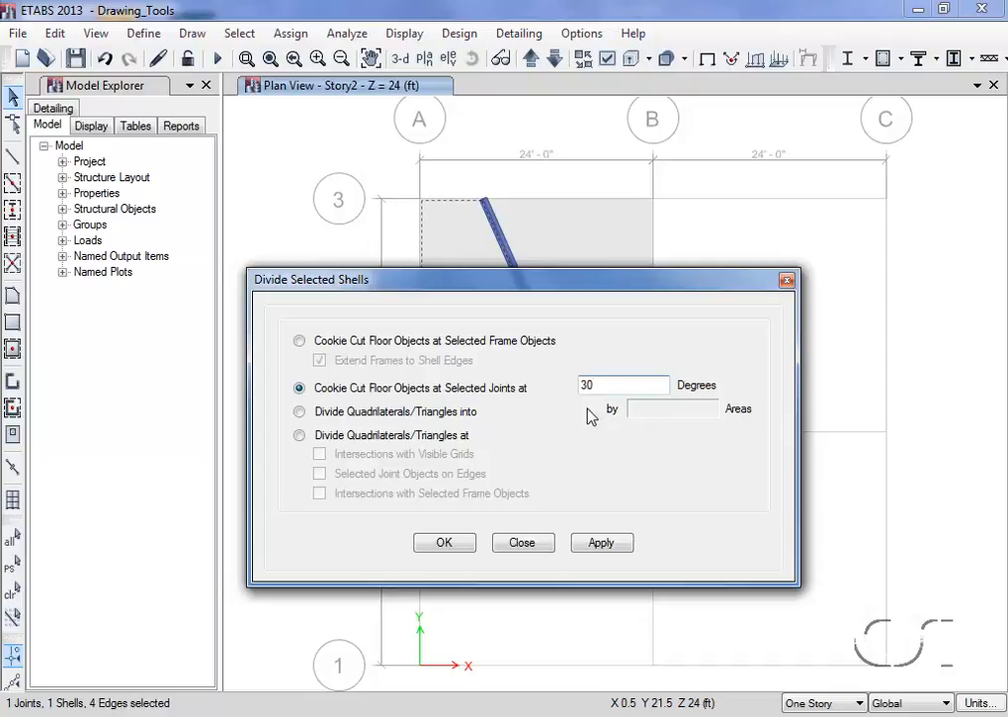
{"action": "left_click", "coordinate": [465, 552]}
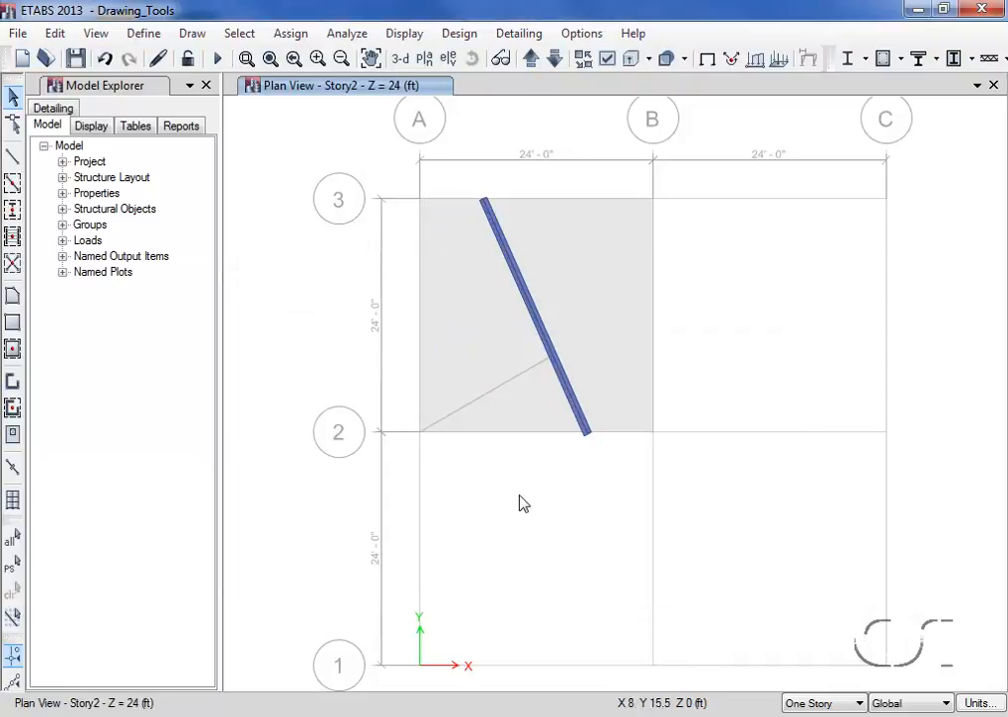
Step: Check the two floor pieces on either side of the 30-degree cut from A-2 by selecting and deselecting each
{"action": "left_click", "coordinate": [543, 413]}
{"action": "left_click", "coordinate": [540, 411]}
{"action": "left_click", "coordinate": [476, 346]}
{"action": "left_click", "coordinate": [476, 345]}
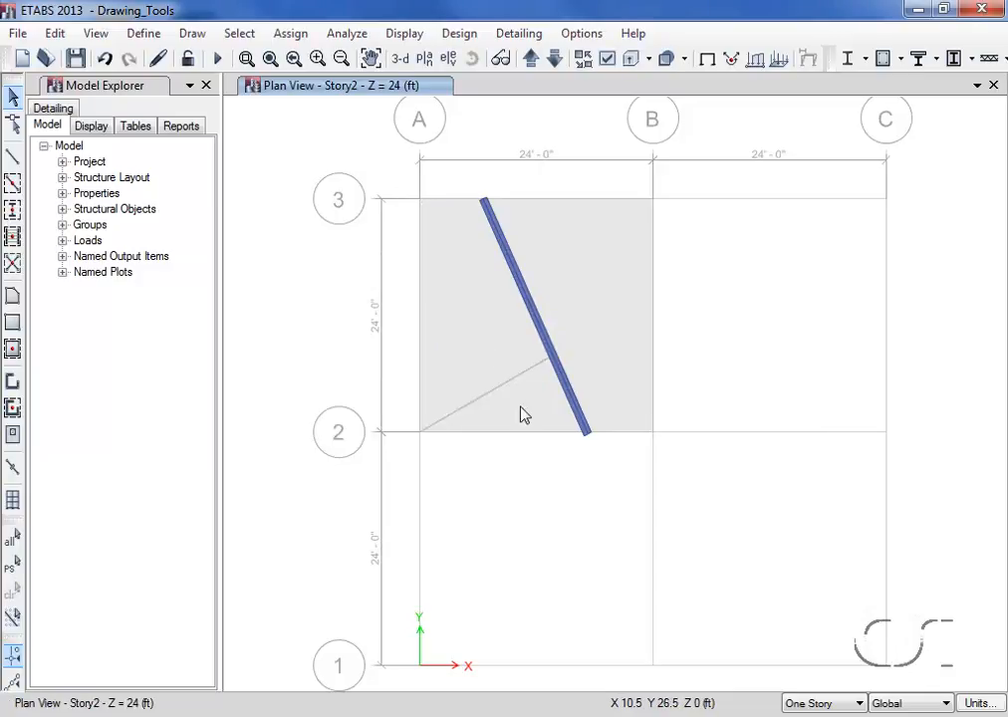
Step: Divide the quadrilateral floor piece between the diagonal beam and grid B into 3 by 2 areas
{"action": "left_click", "coordinate": [602, 311]}
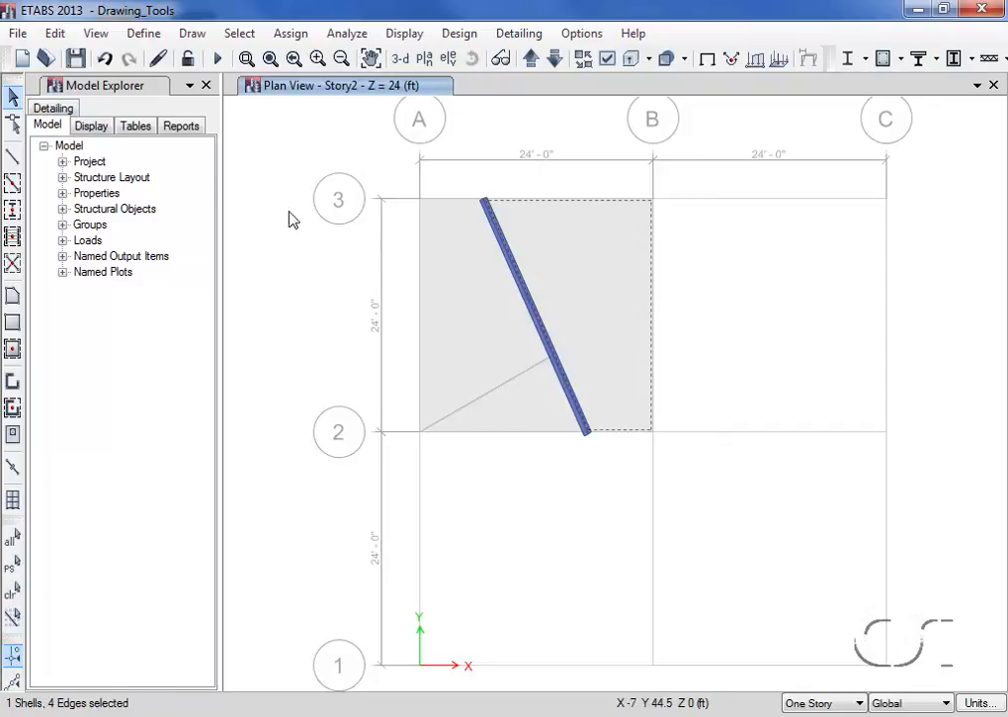
{"action": "left_click", "coordinate": [55, 34]}
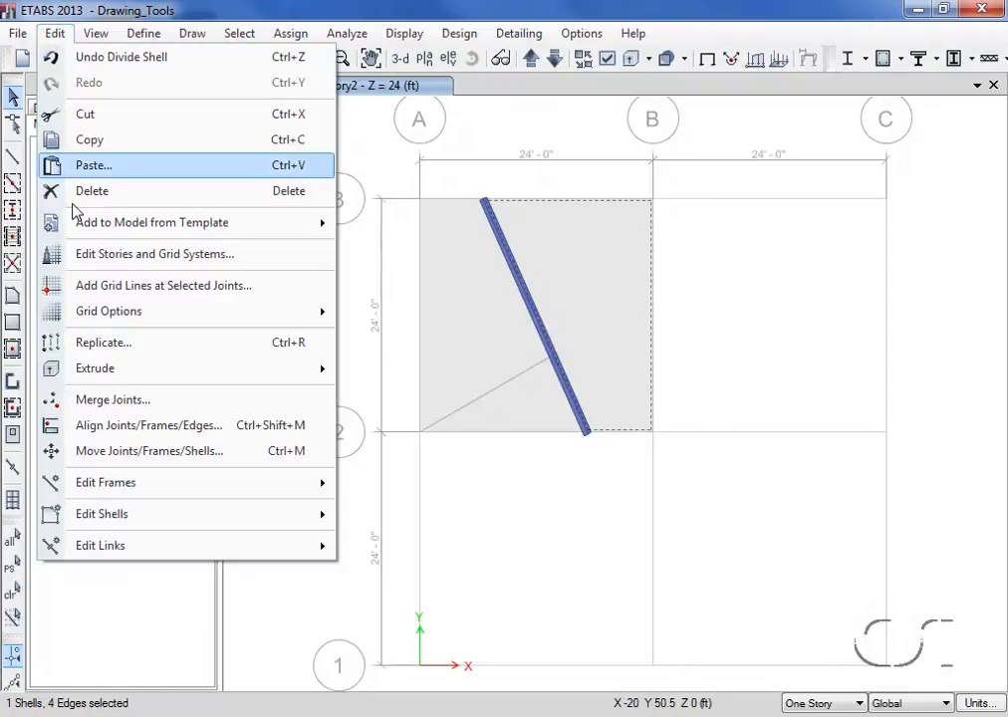
{"action": "mouse_move", "coordinate": [189, 508]}
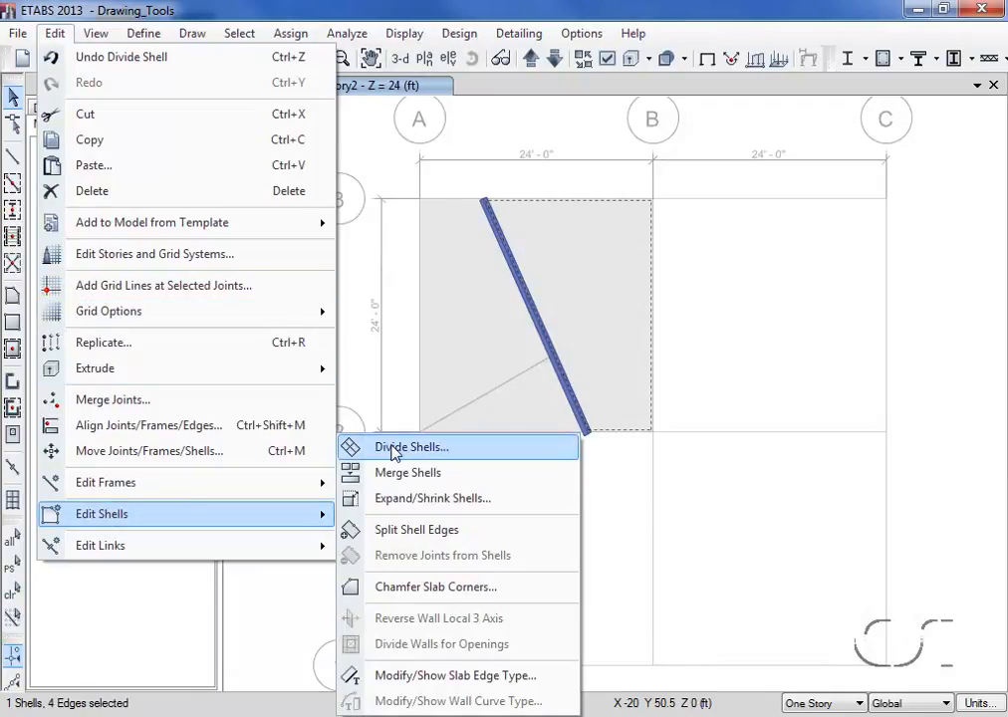
{"action": "left_click", "coordinate": [377, 389]}
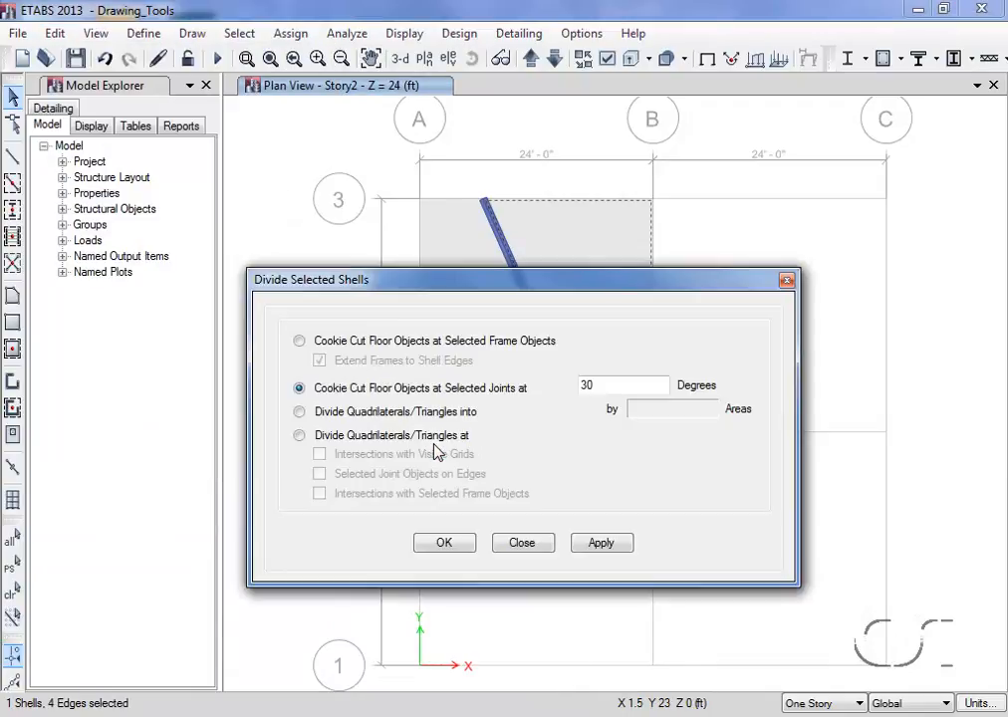
{"action": "left_click", "coordinate": [299, 411]}
{"action": "double_click", "coordinate": [514, 409]}
{"action": "type", "text": "3"}
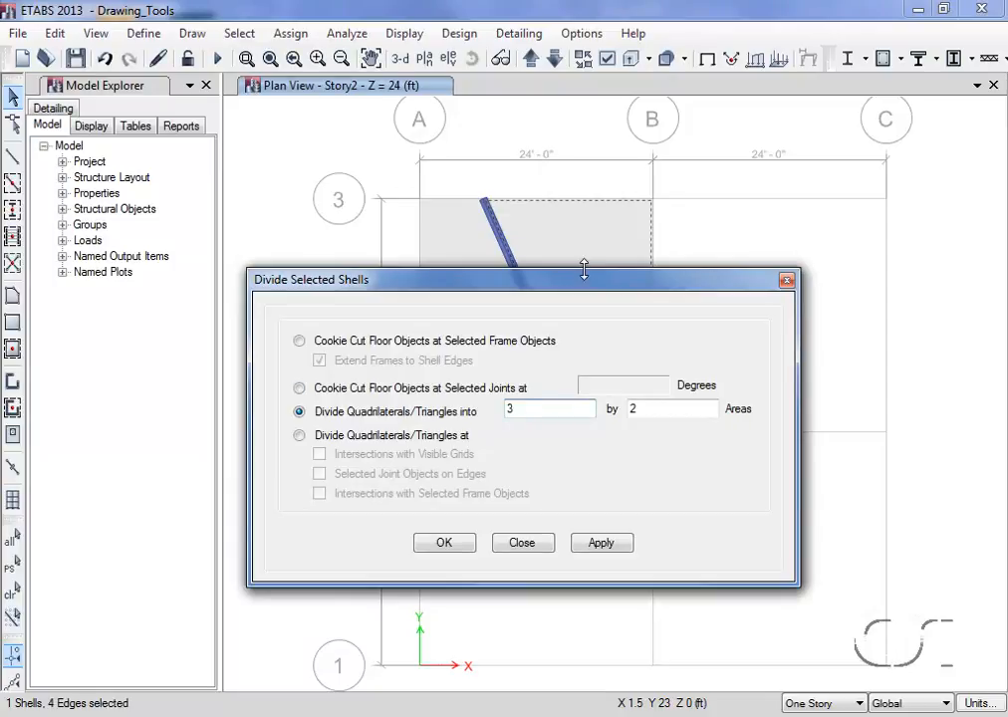
{"action": "left_click_drag", "start_coordinate": [585, 279], "coordinate": [460, 430]}
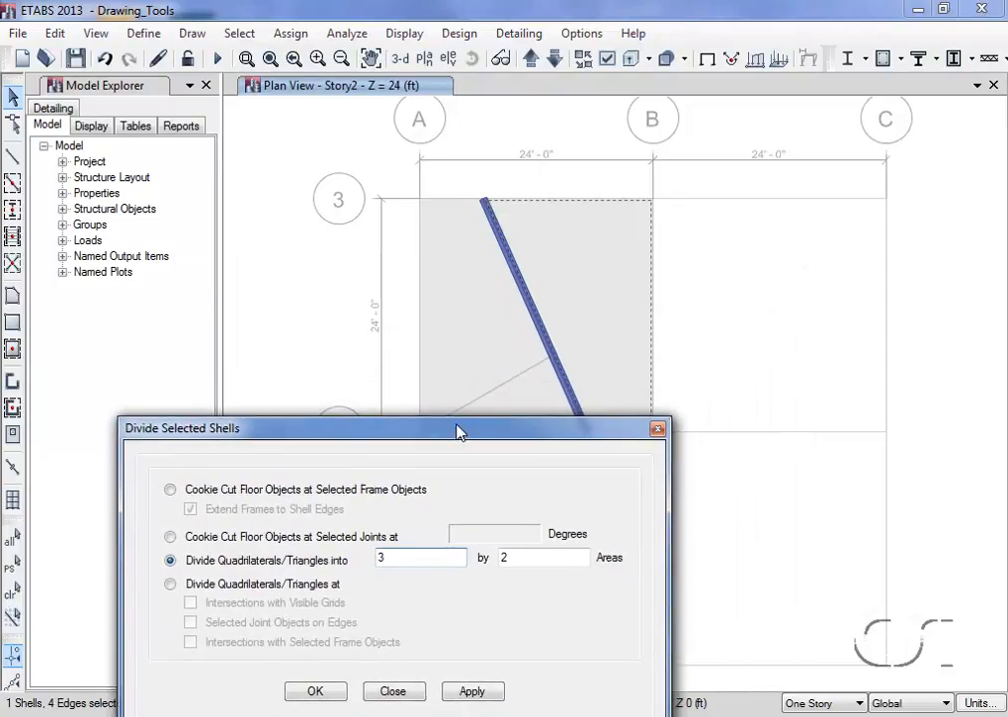
{"action": "left_click", "coordinate": [472, 691]}
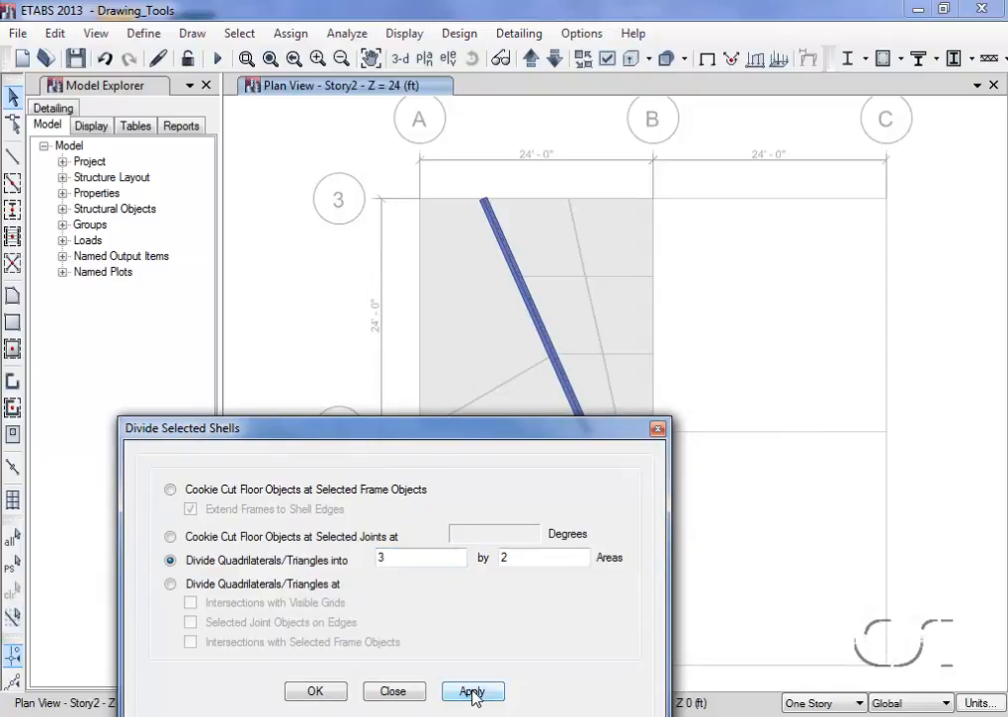
{"action": "left_click", "coordinate": [407, 691]}
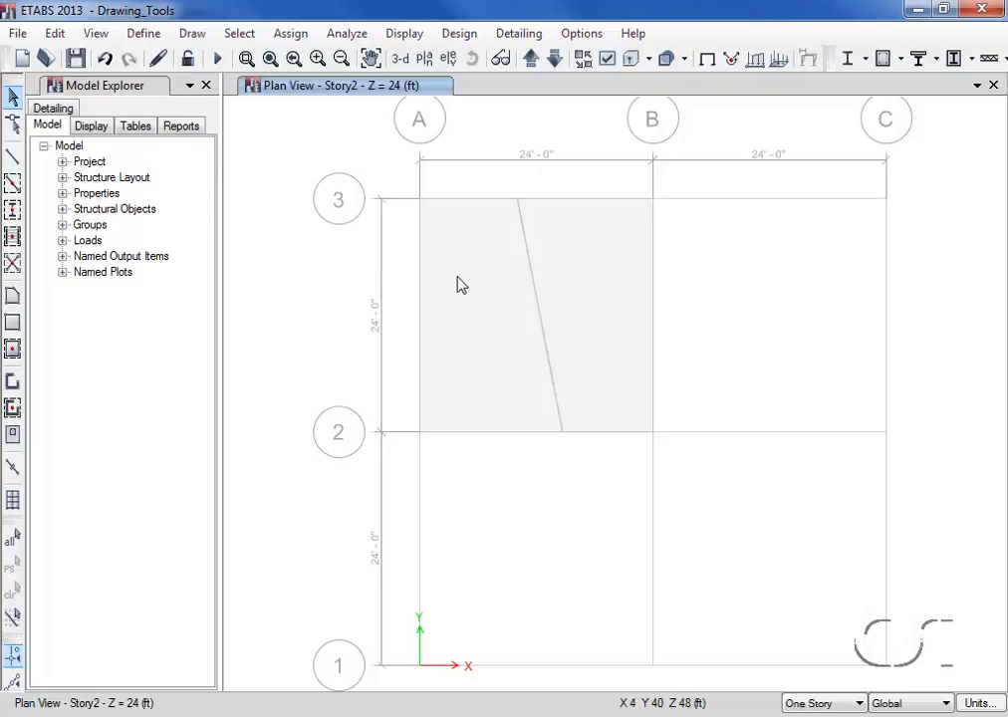
Step: Merge the two adjoining floor shells between grids A–B and 2–3 into one shell
{"action": "left_click", "coordinate": [459, 285]}
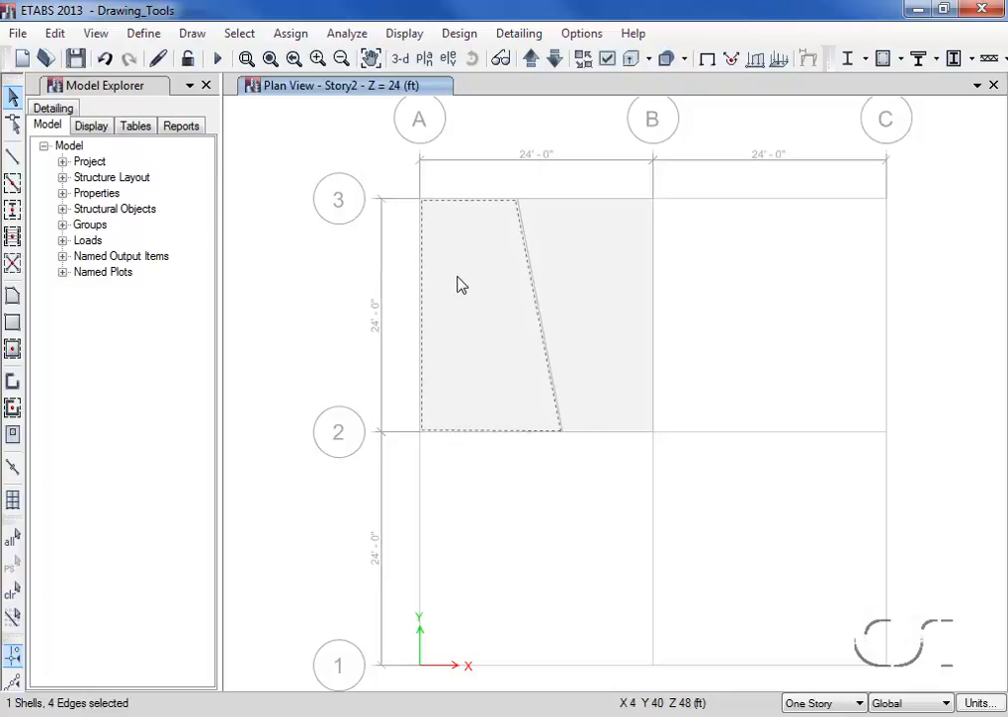
{"action": "left_click", "coordinate": [572, 286]}
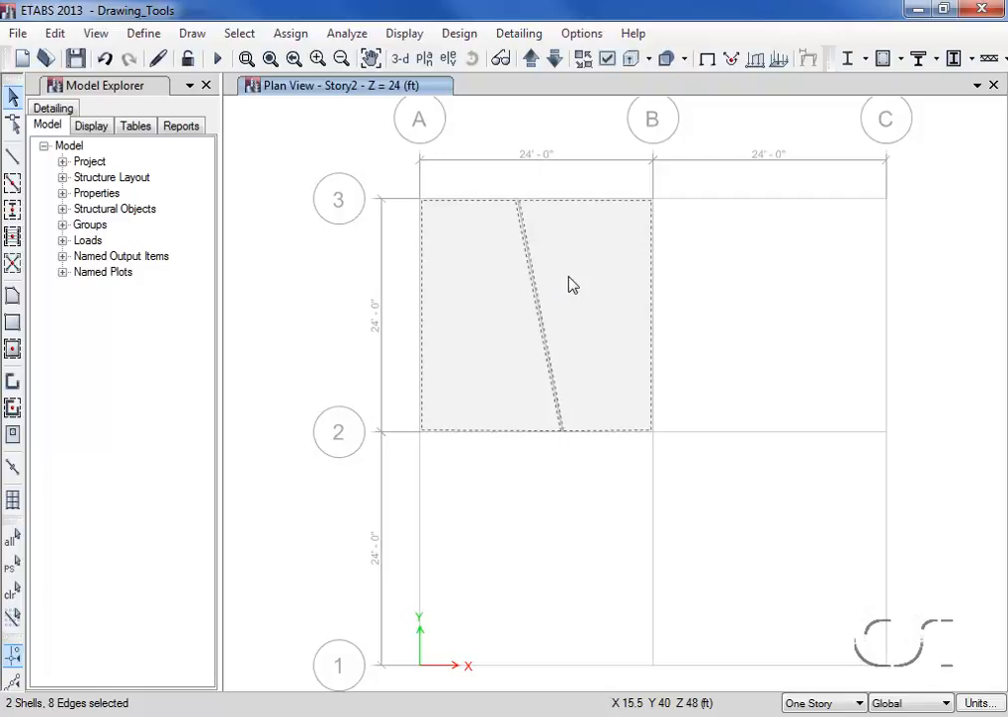
{"action": "left_click", "coordinate": [57, 33]}
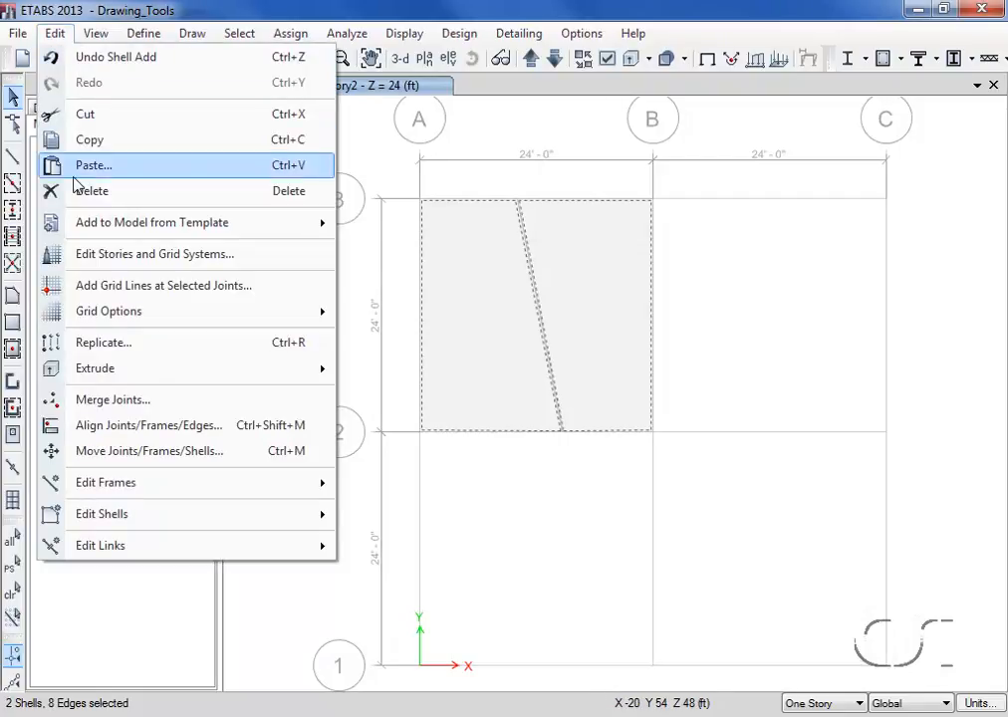
{"action": "mouse_move", "coordinate": [100, 513]}
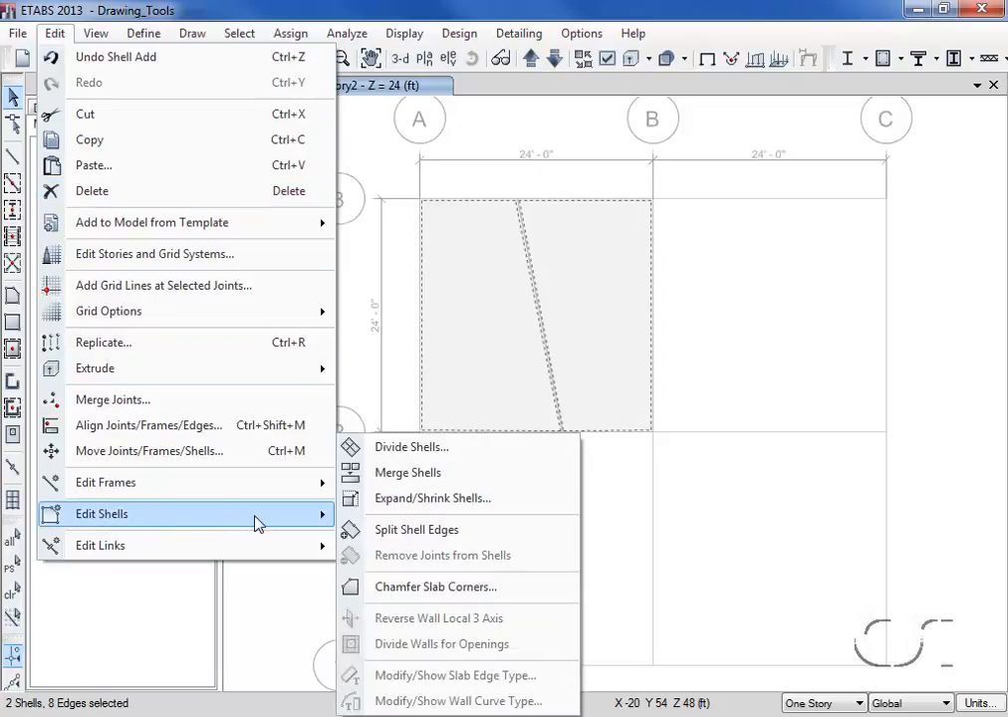
{"action": "left_click", "coordinate": [449, 482]}
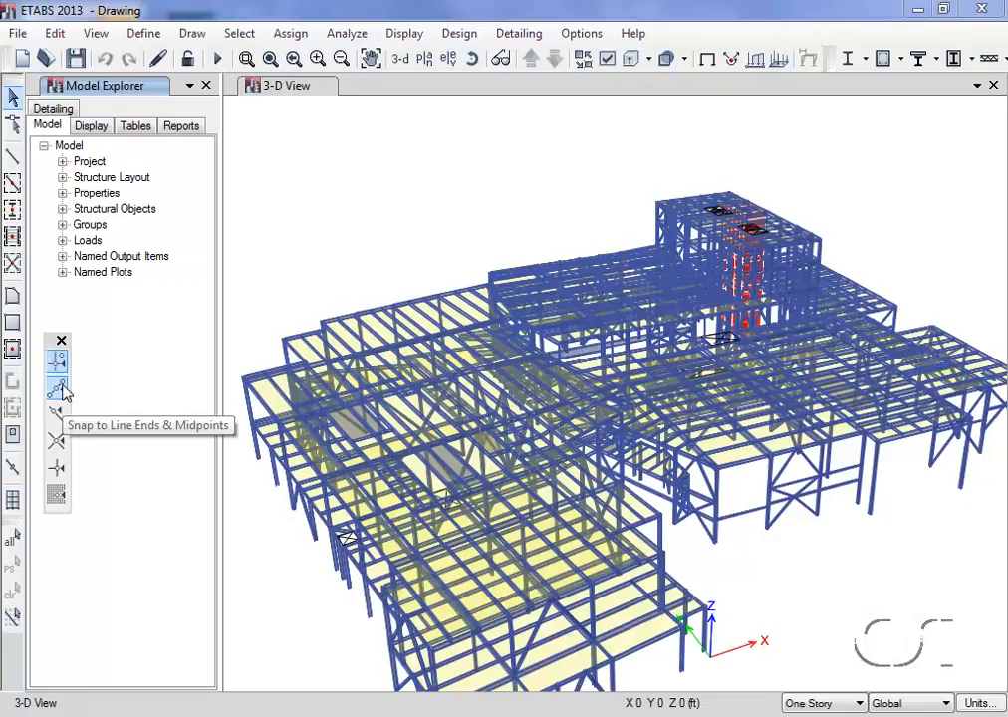
Step: Turn on snapping to line ends and midpoints and to lines and frames, and open the full snap options
{"action": "left_click", "coordinate": [62, 391]}
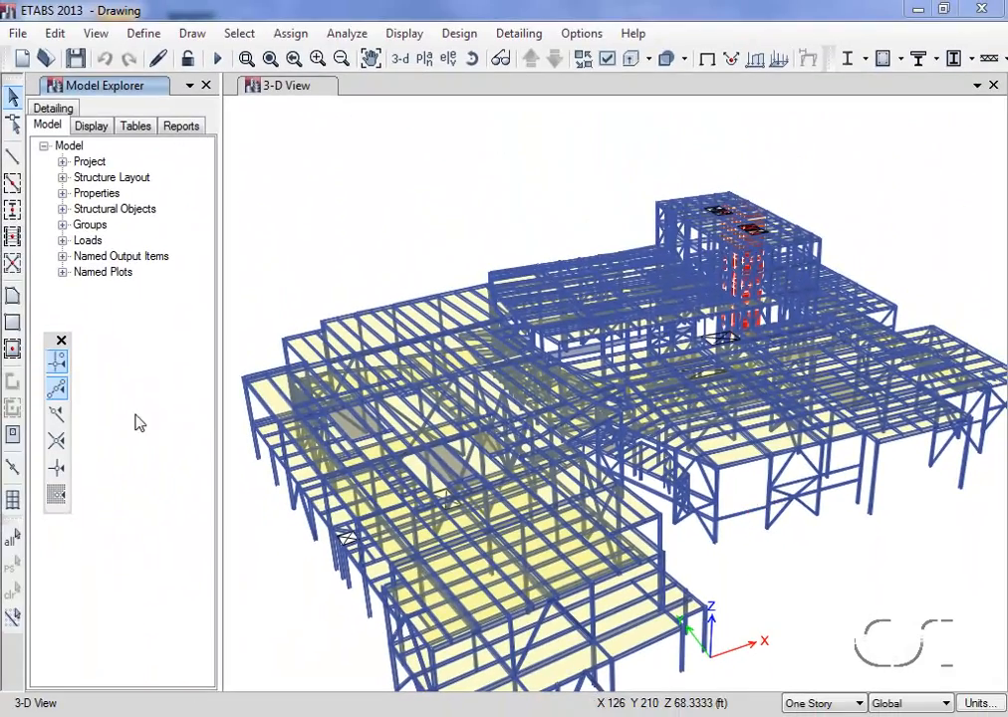
{"action": "left_click", "coordinate": [60, 419]}
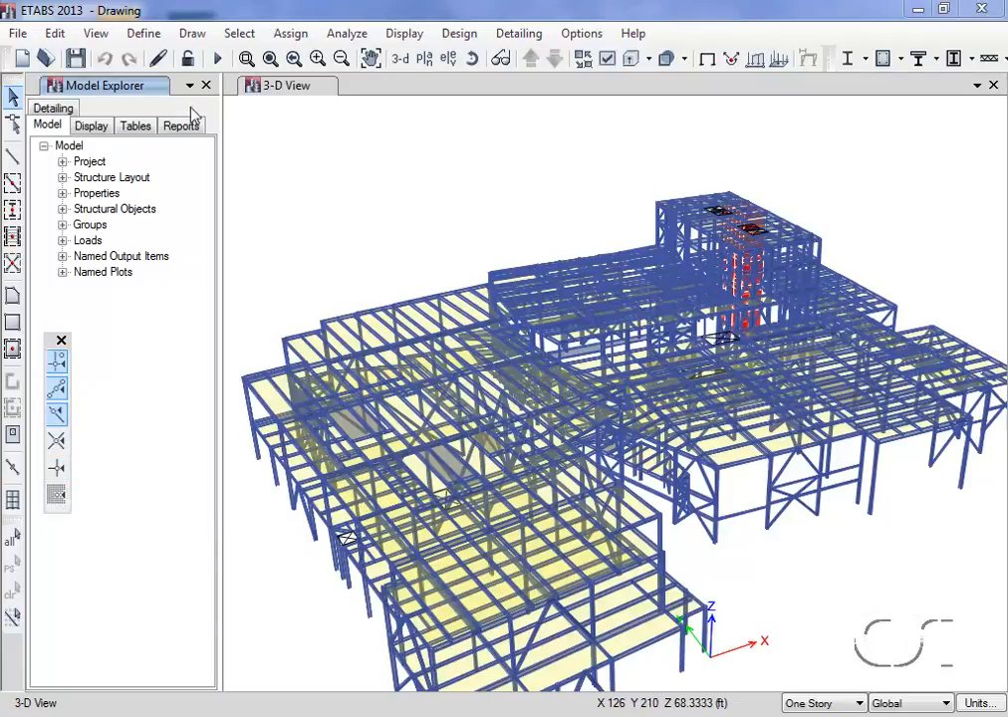
{"action": "left_click", "coordinate": [195, 34]}
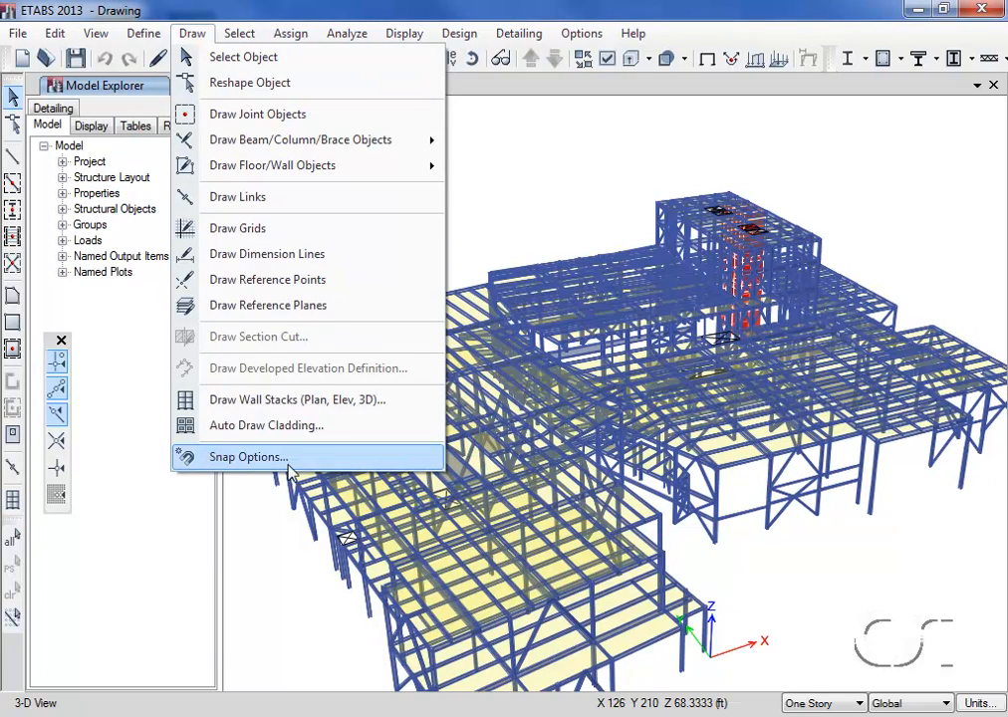
{"action": "left_click", "coordinate": [230, 457]}
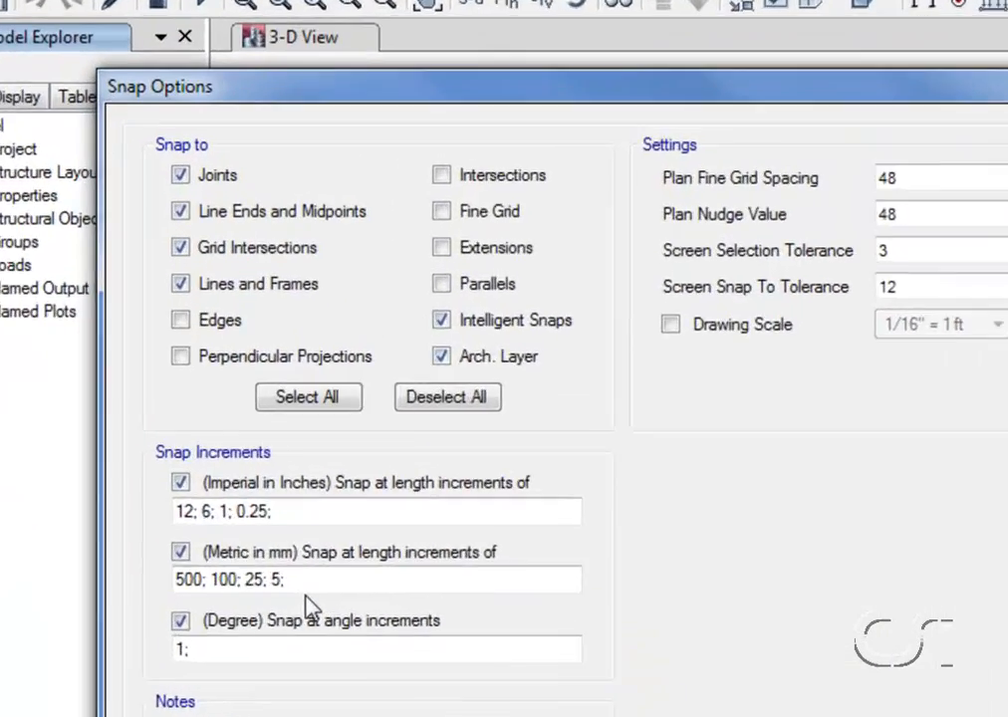